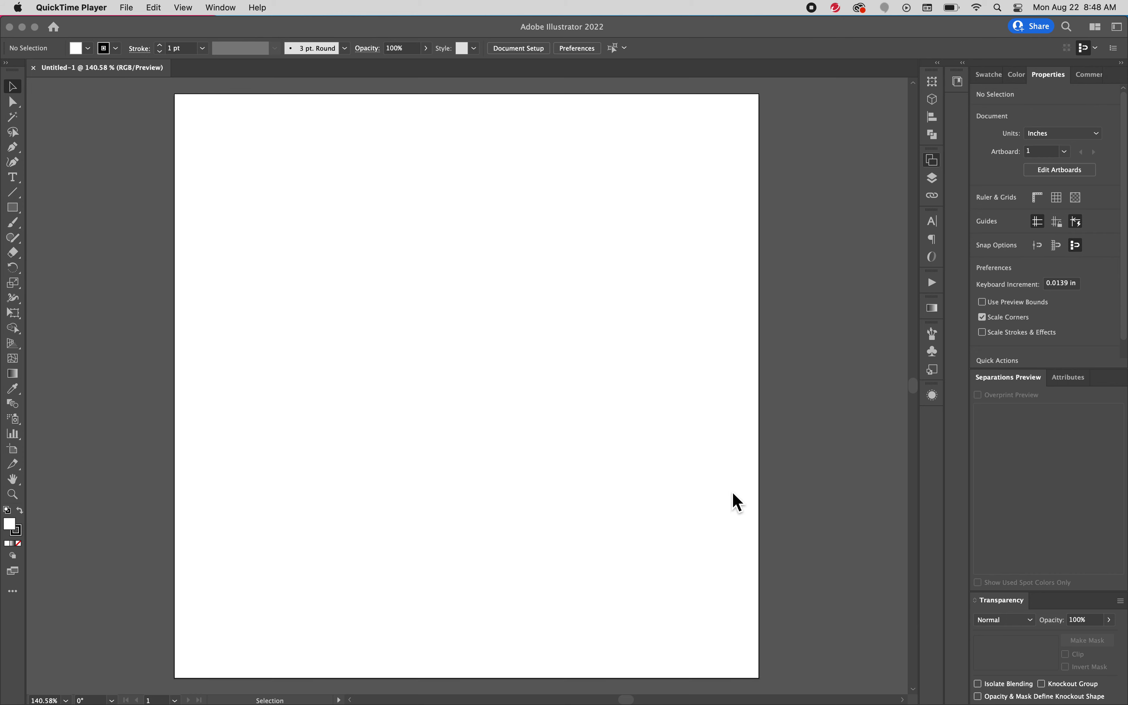
Minimize the blank Untitled-1 Illustrator window to reveal the desktop
click(21, 27)
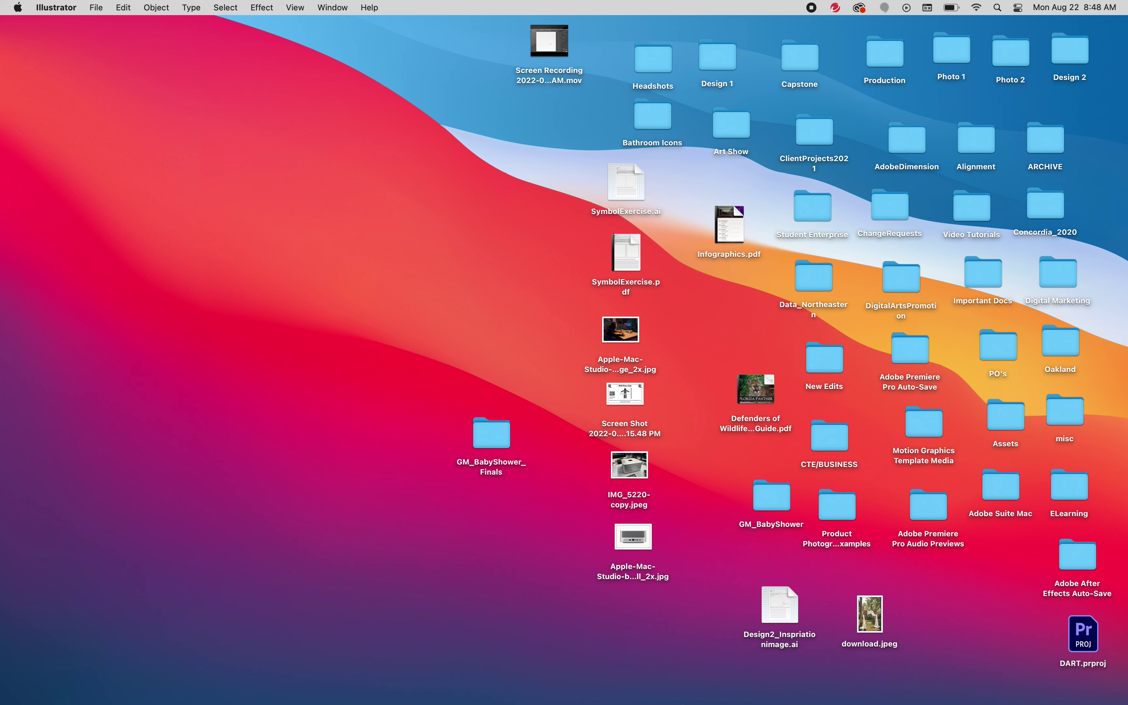
Launch Adobe Illustrator 2022 via Launchpad page 2 and the Dock icon
mouse_move(691, 701)
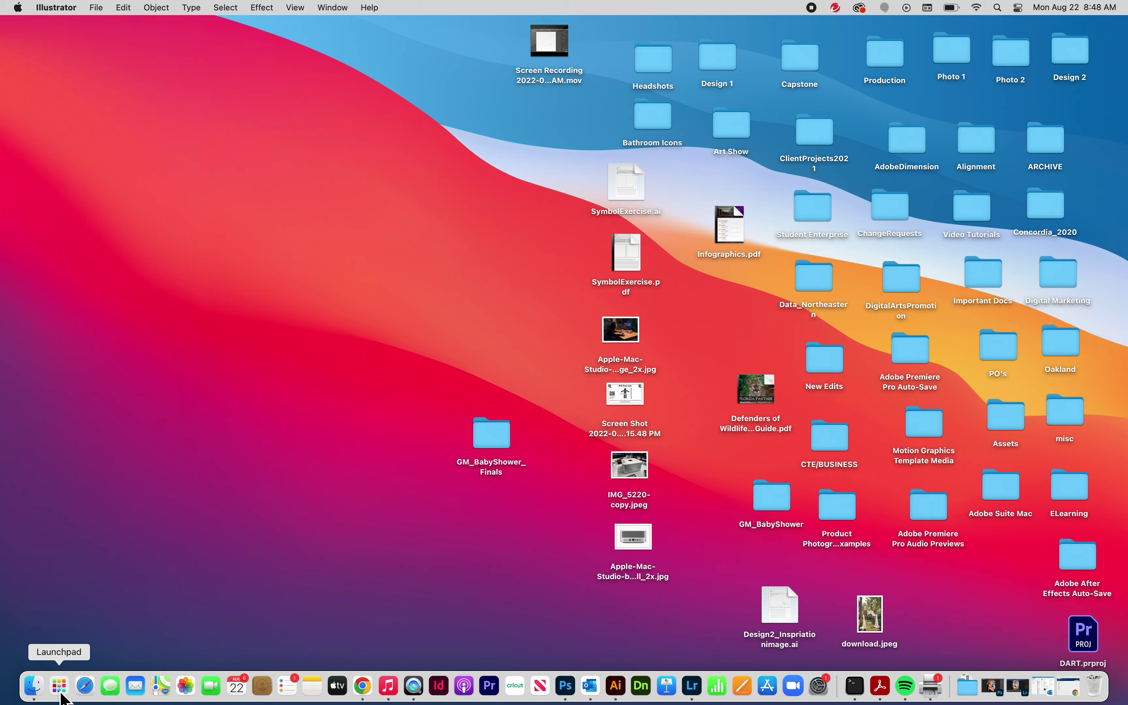
click(61, 695)
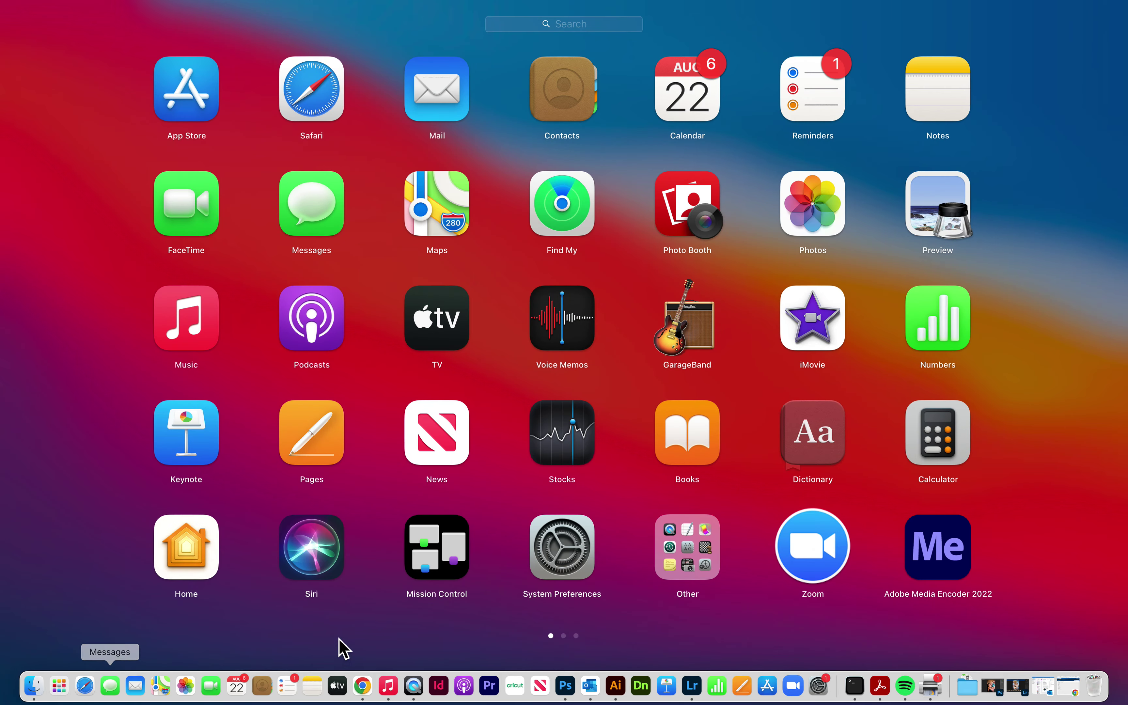
click(564, 638)
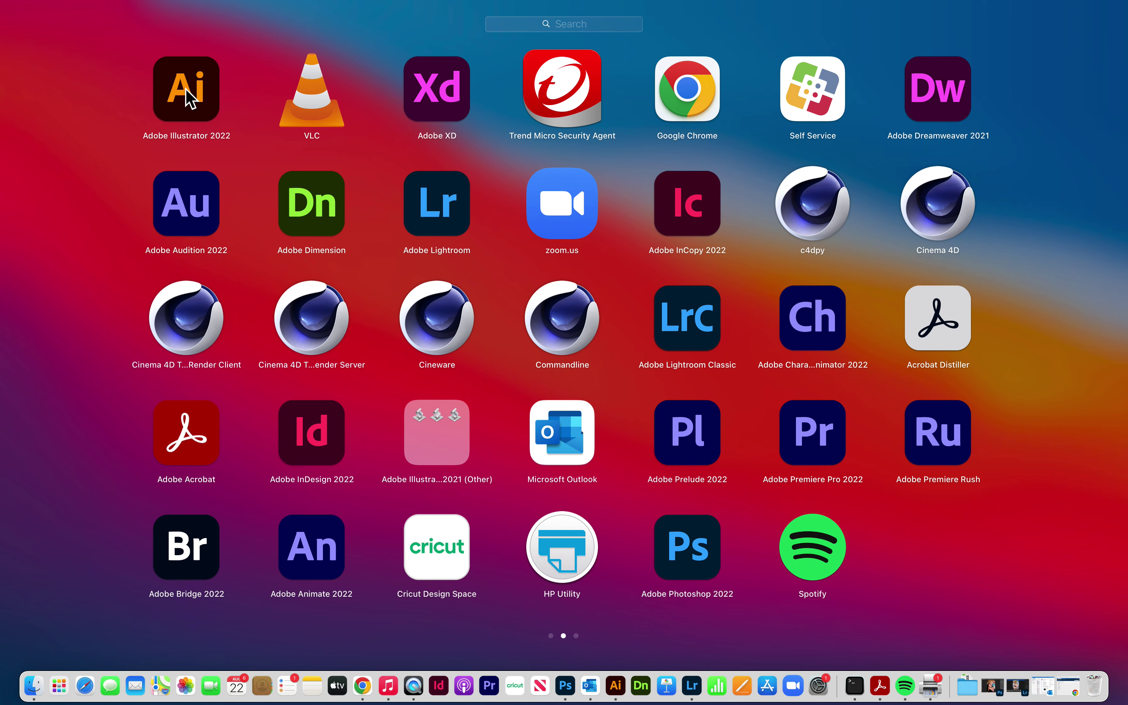
drag(189, 98, 718, 701)
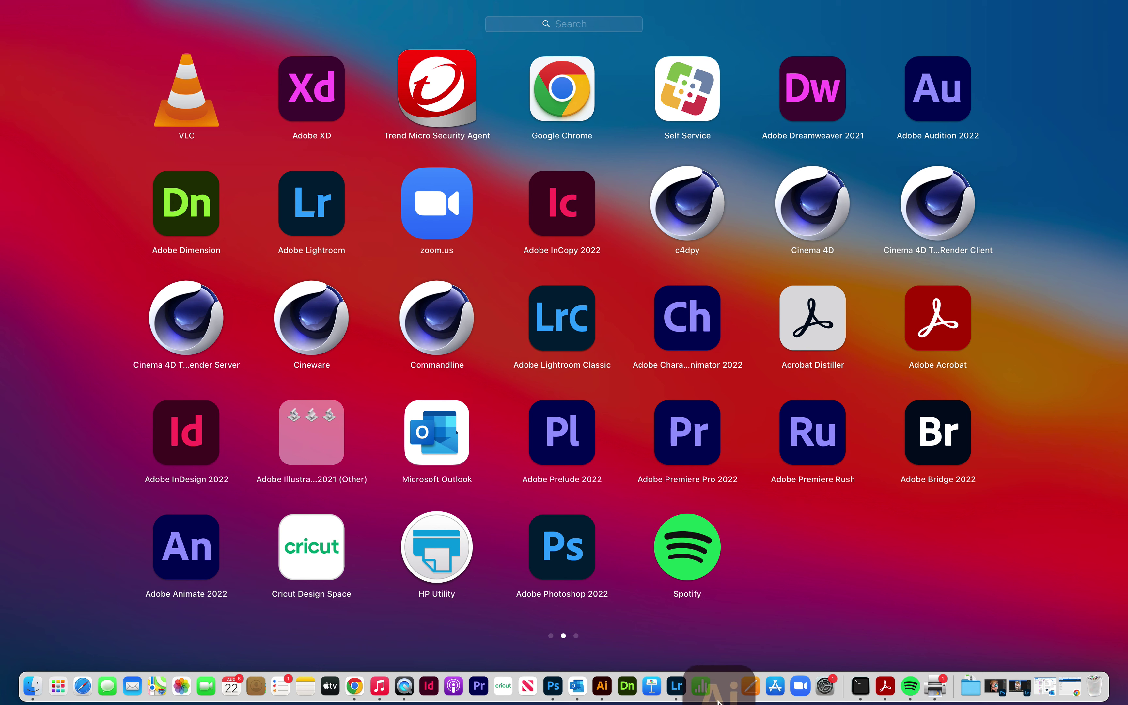
drag(717, 702, 729, 427)
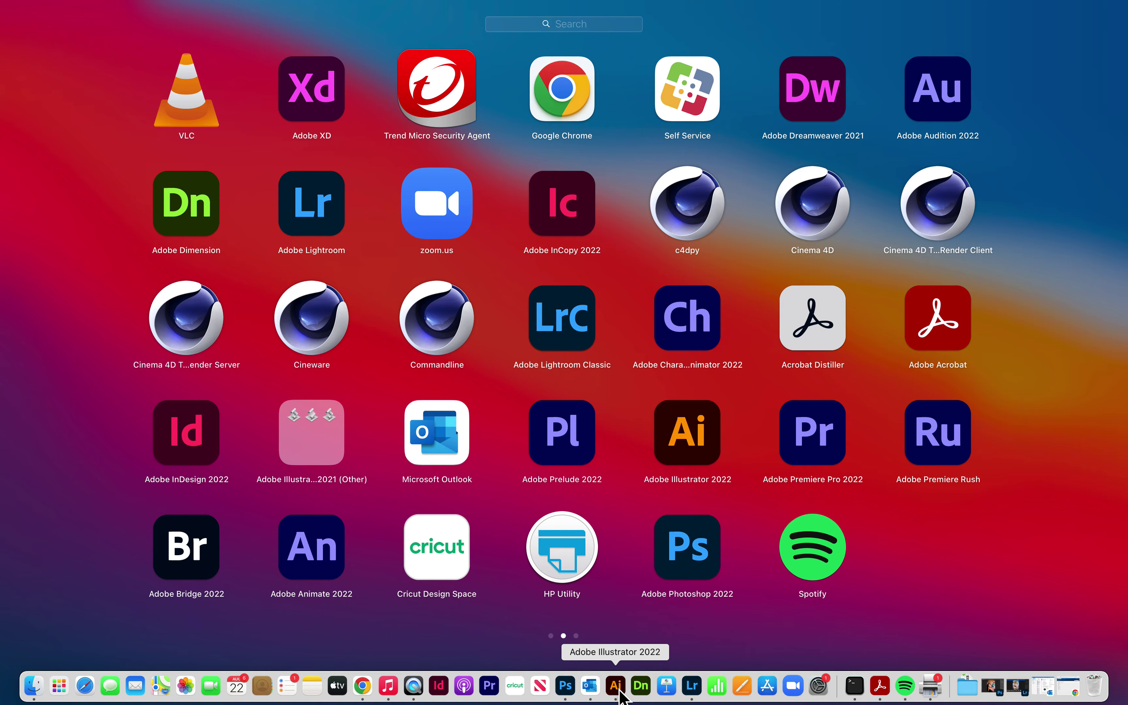
click(618, 695)
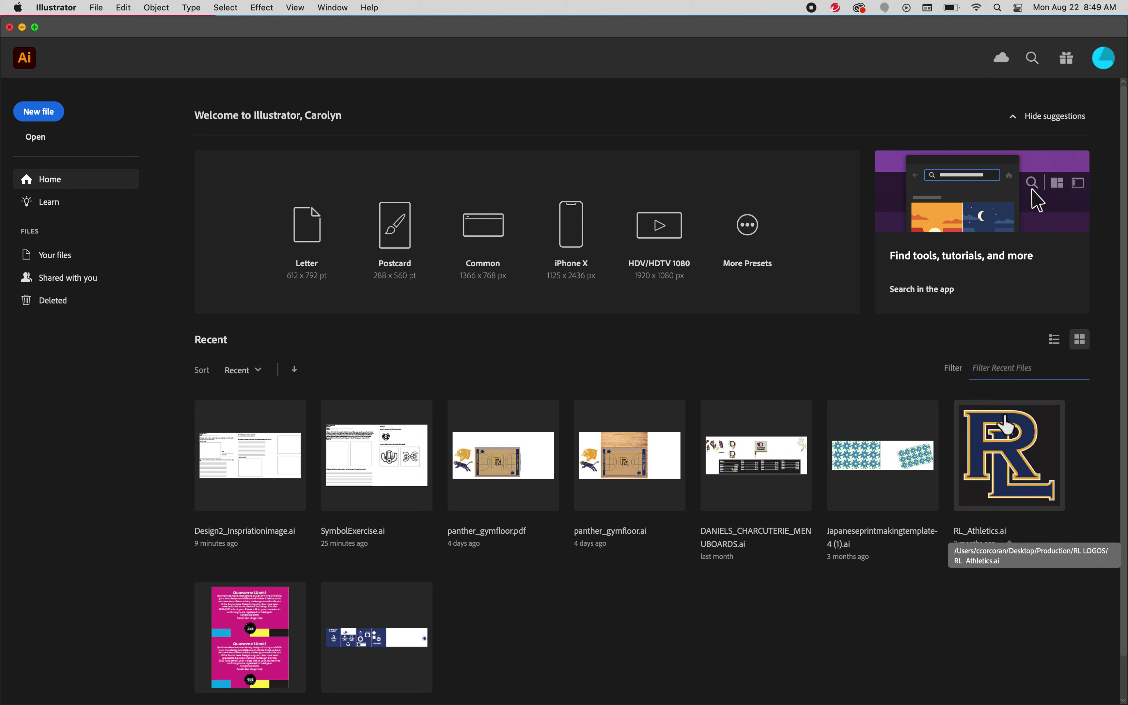
click(861, 8)
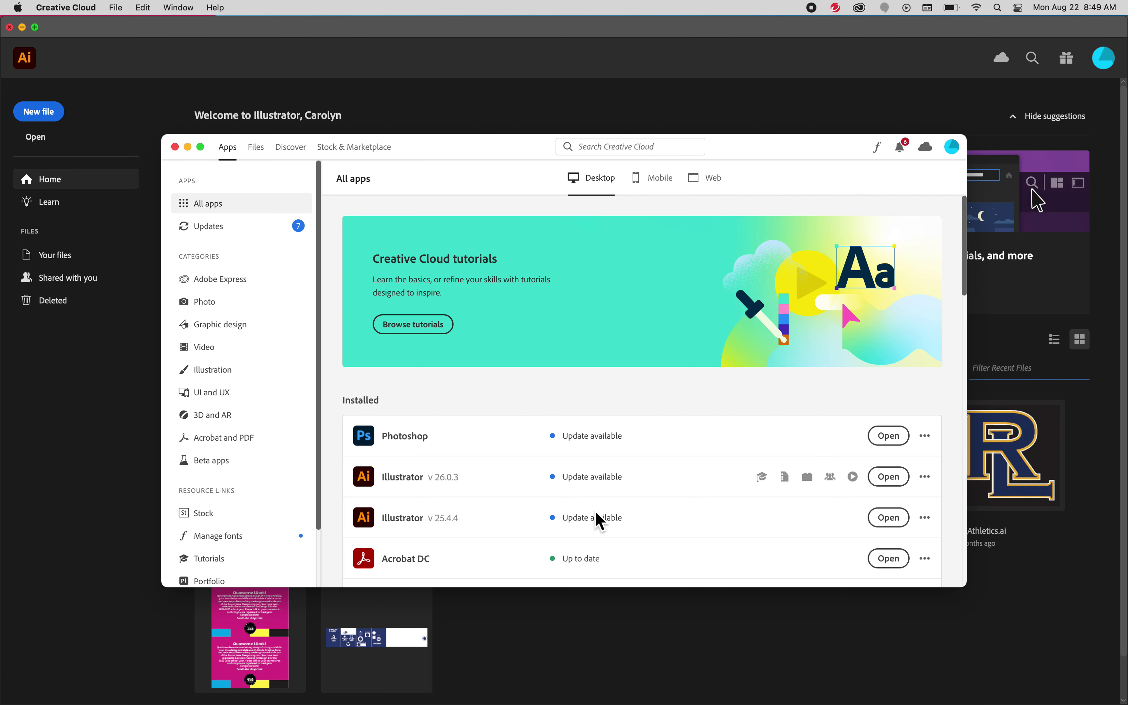
scroll(599, 508, down, 3)
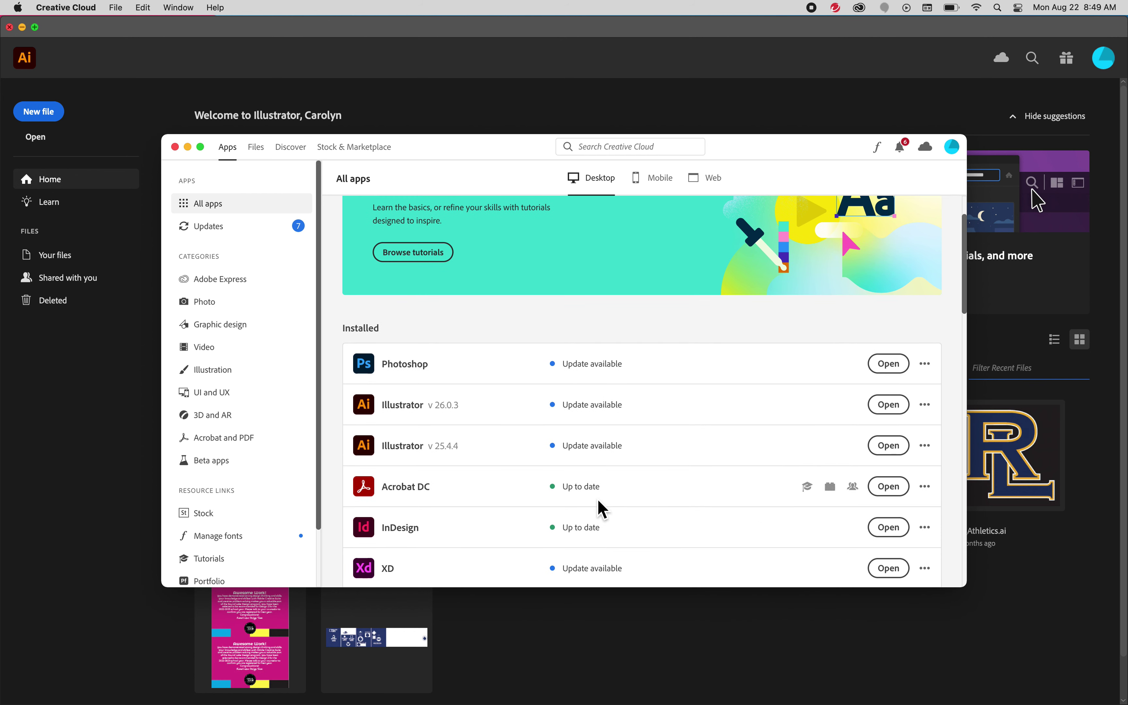
scroll(602, 508, down, 2)
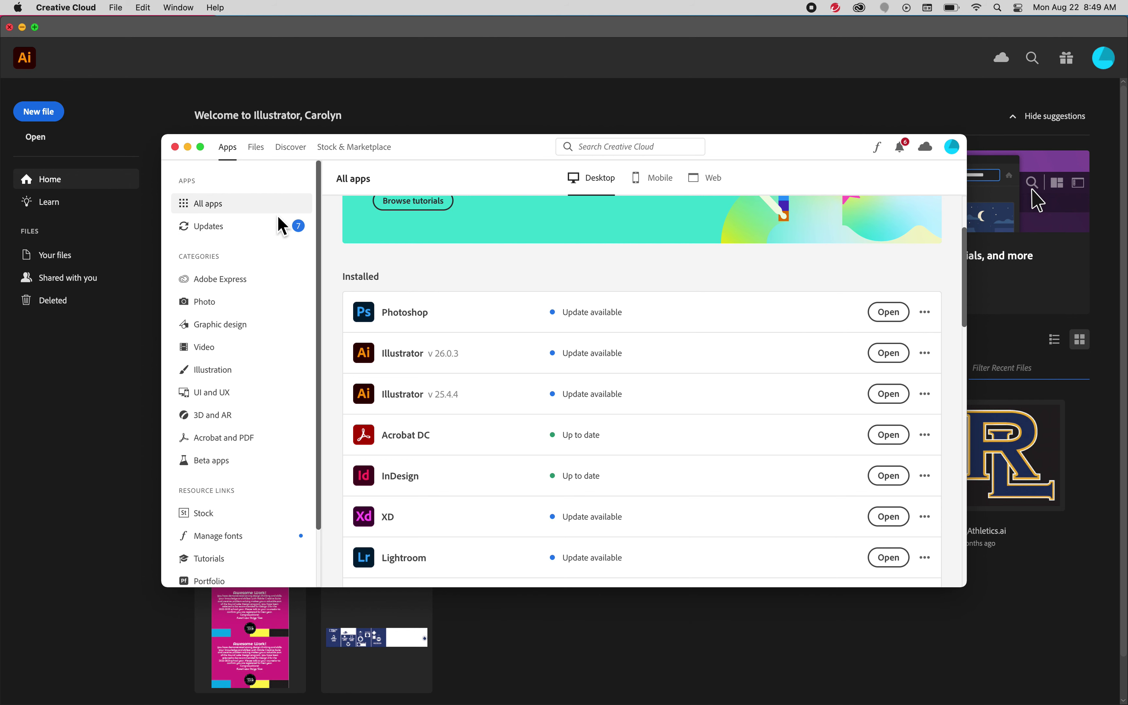
click(952, 147)
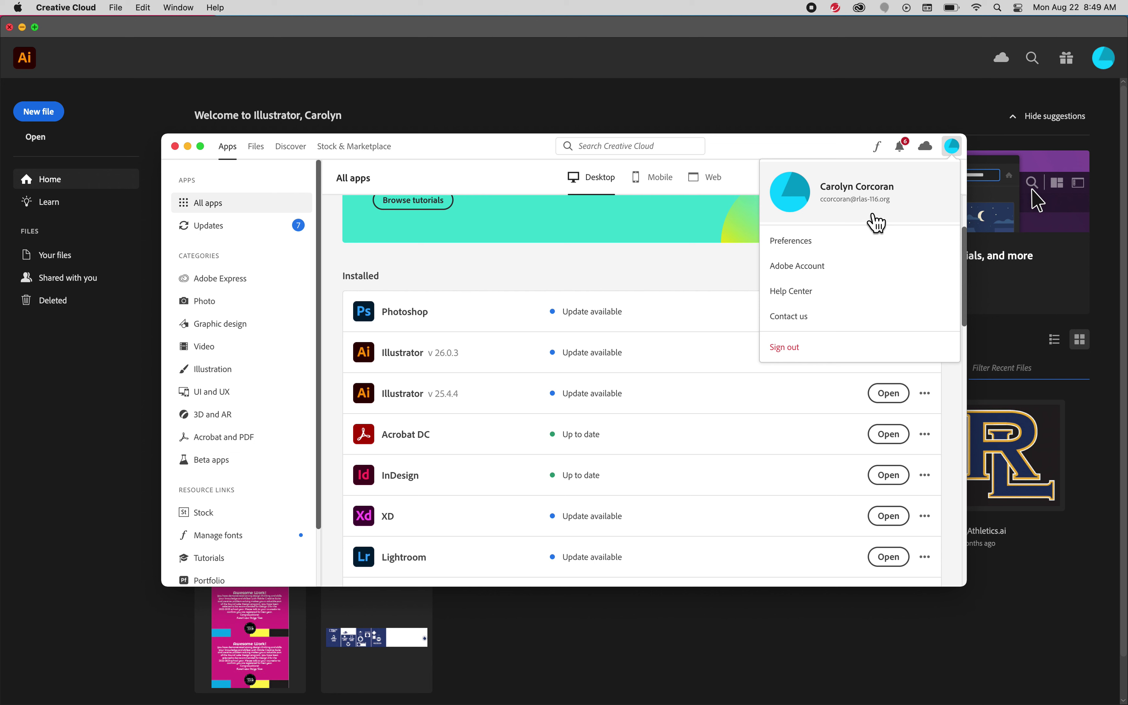
click(175, 147)
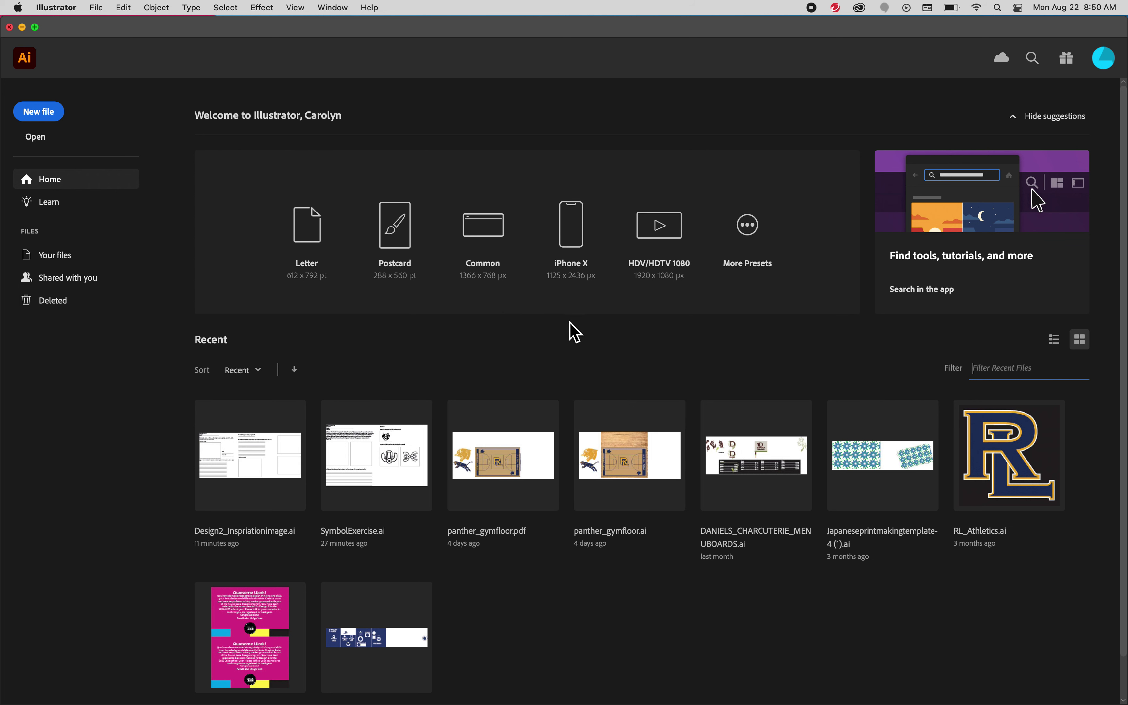
Create a 5 × 5 in document named 'Logo' with Inches as units
click(55, 119)
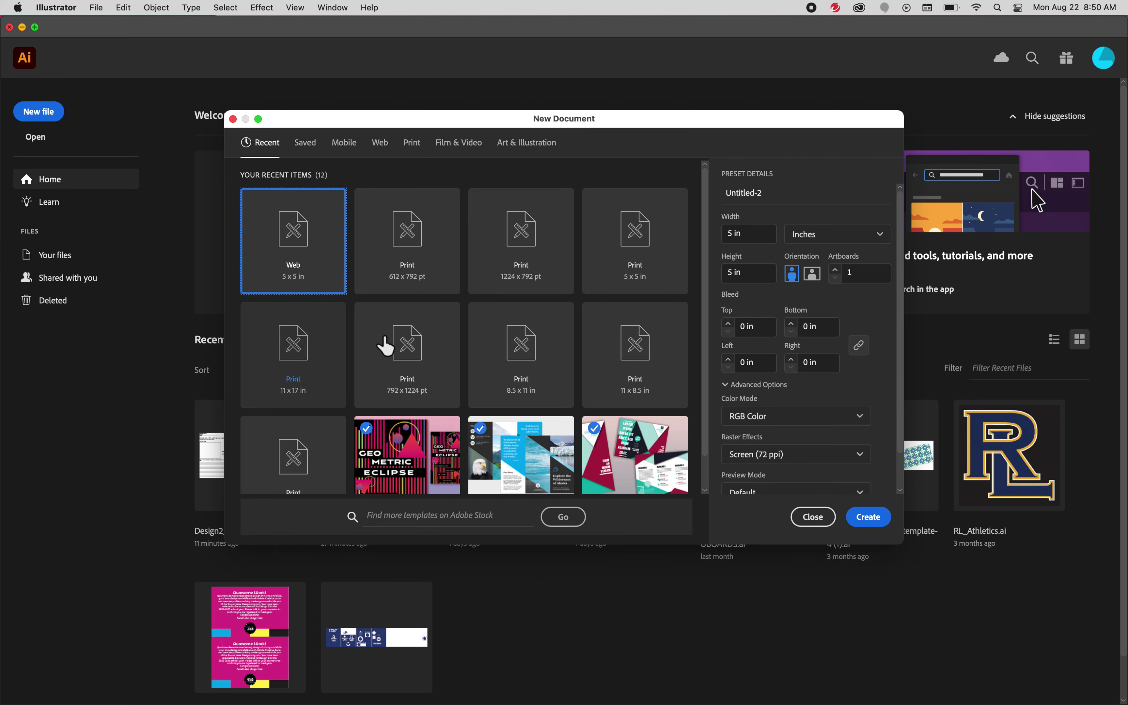
scroll(518, 427, down, 2)
scroll(518, 427, up, 2)
drag(712, 353, 705, 395)
scroll(711, 373, up, 2)
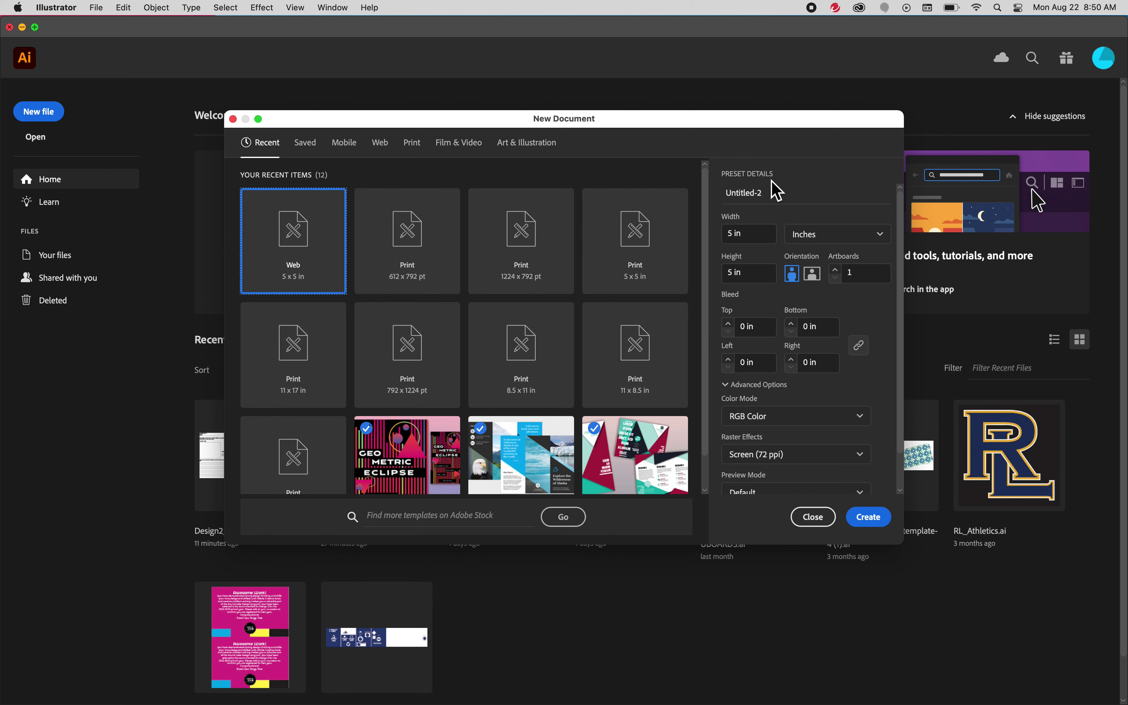
click(772, 197)
text(Logo)
click(825, 239)
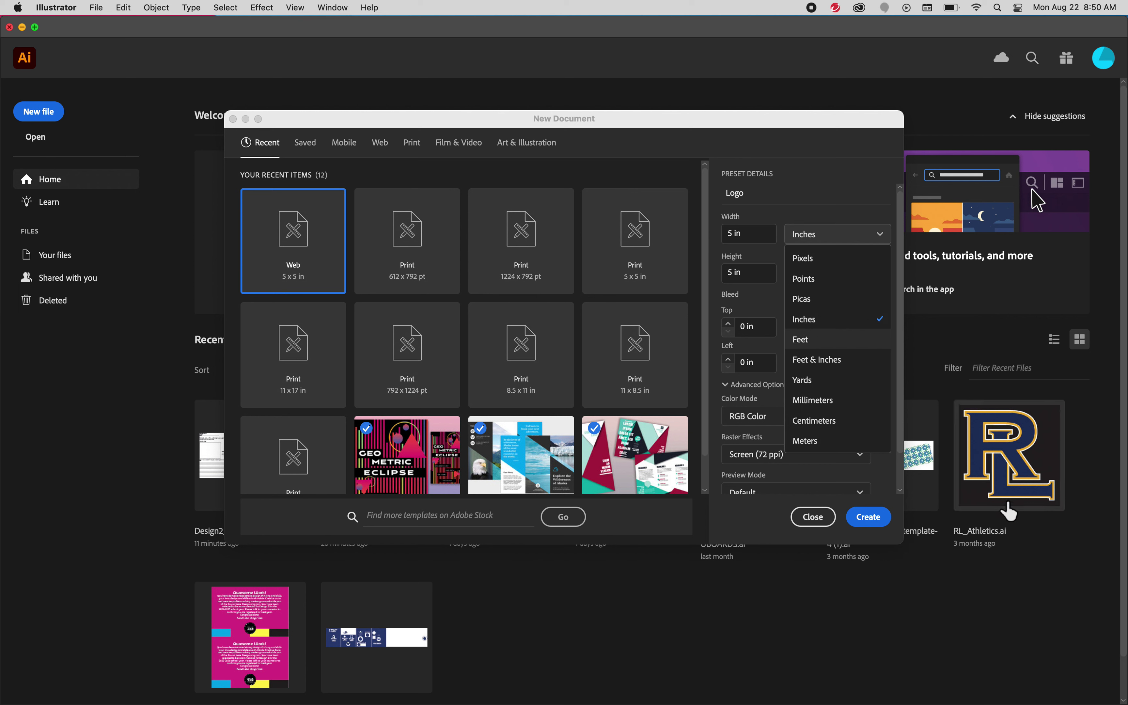
click(824, 323)
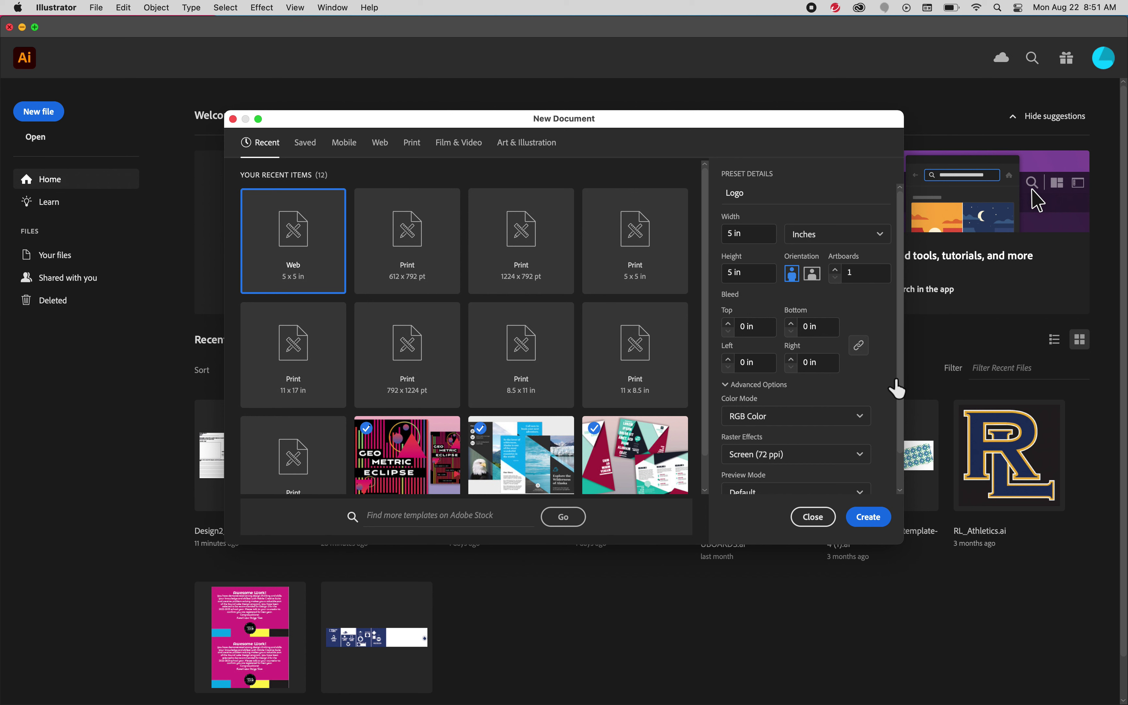
scroll(894, 386, down, 2)
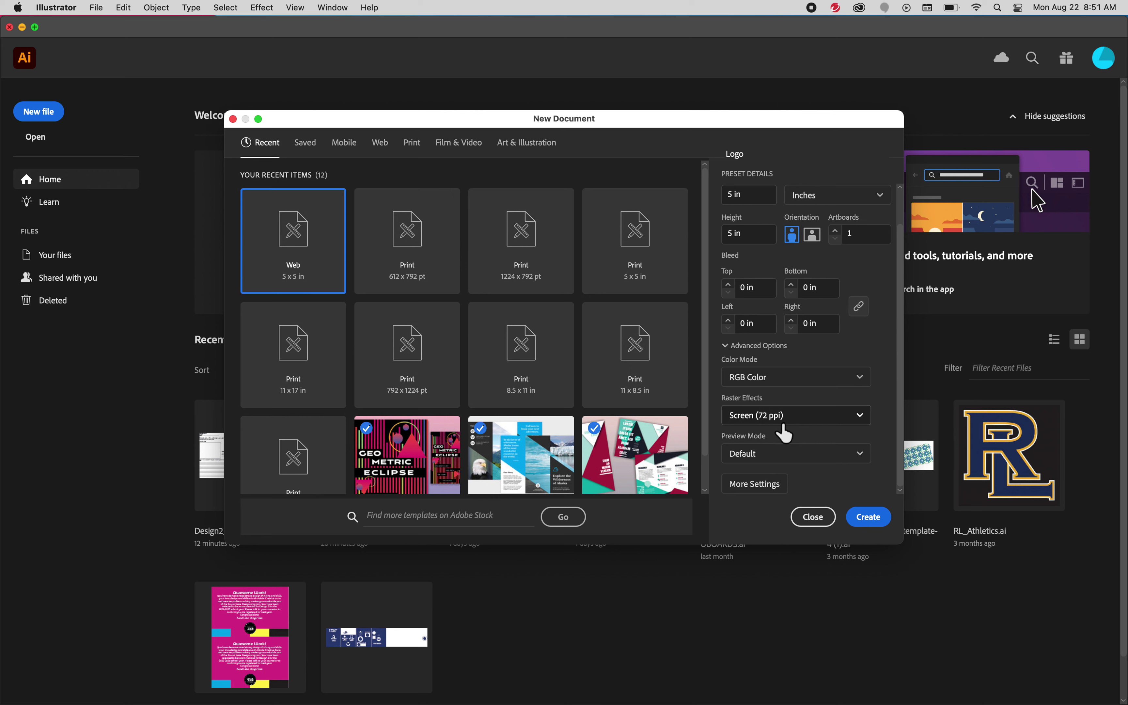
click(870, 517)
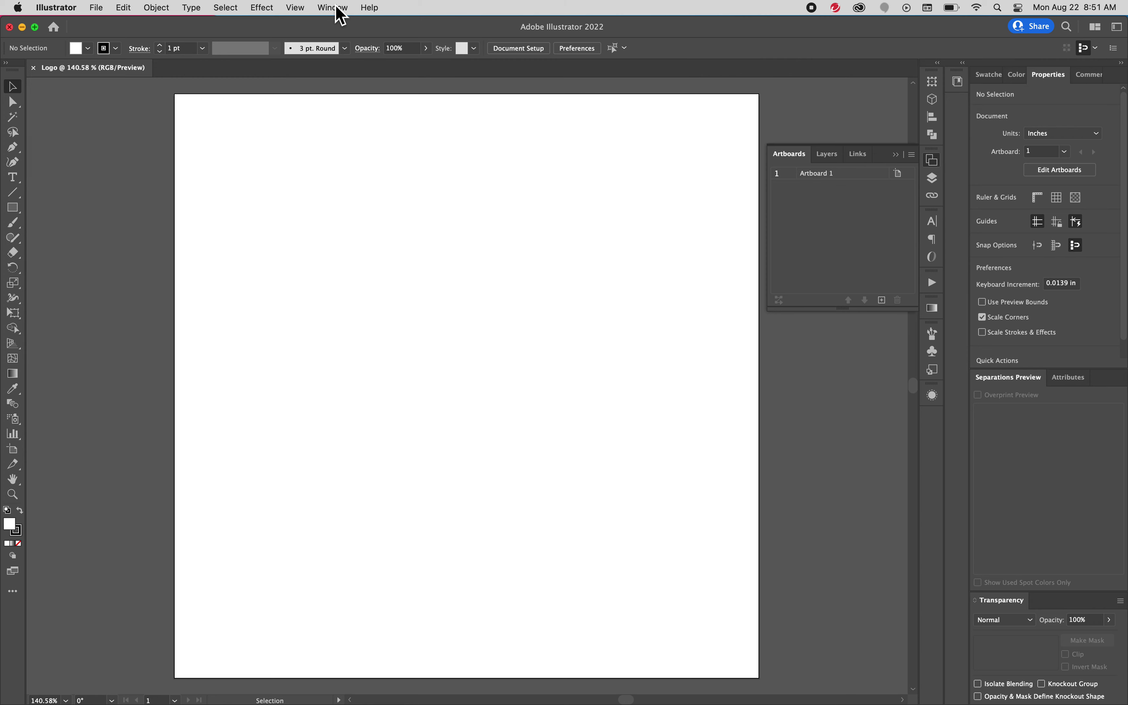
click(341, 9)
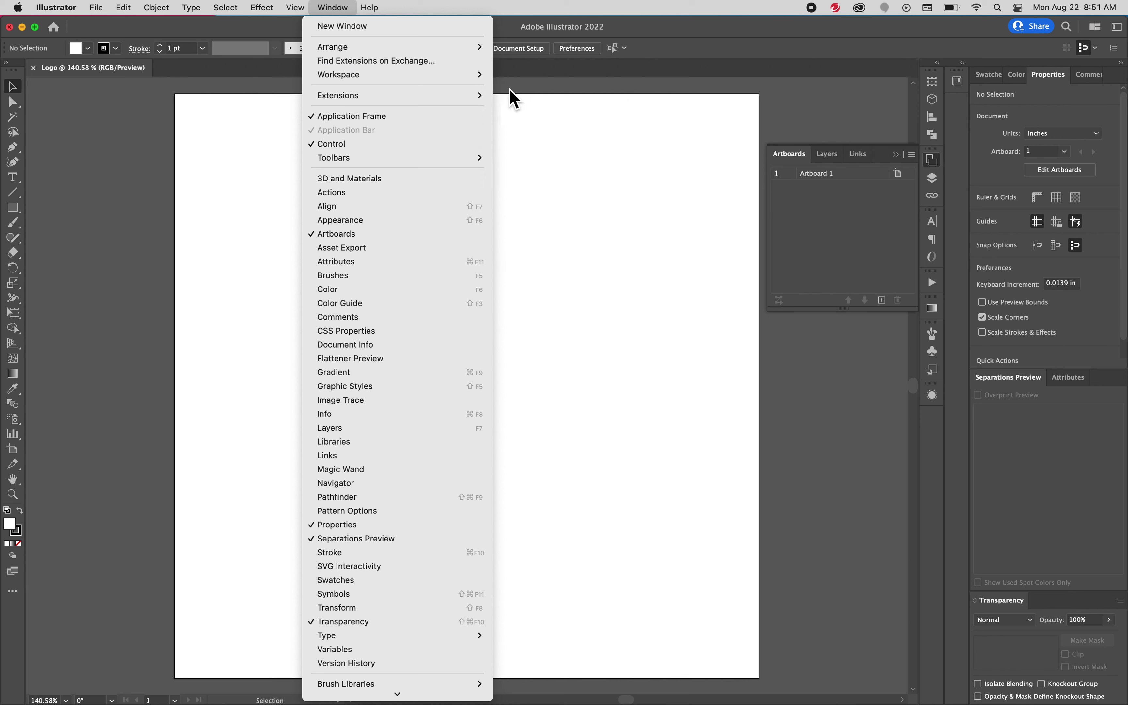
mouse_move(465, 75)
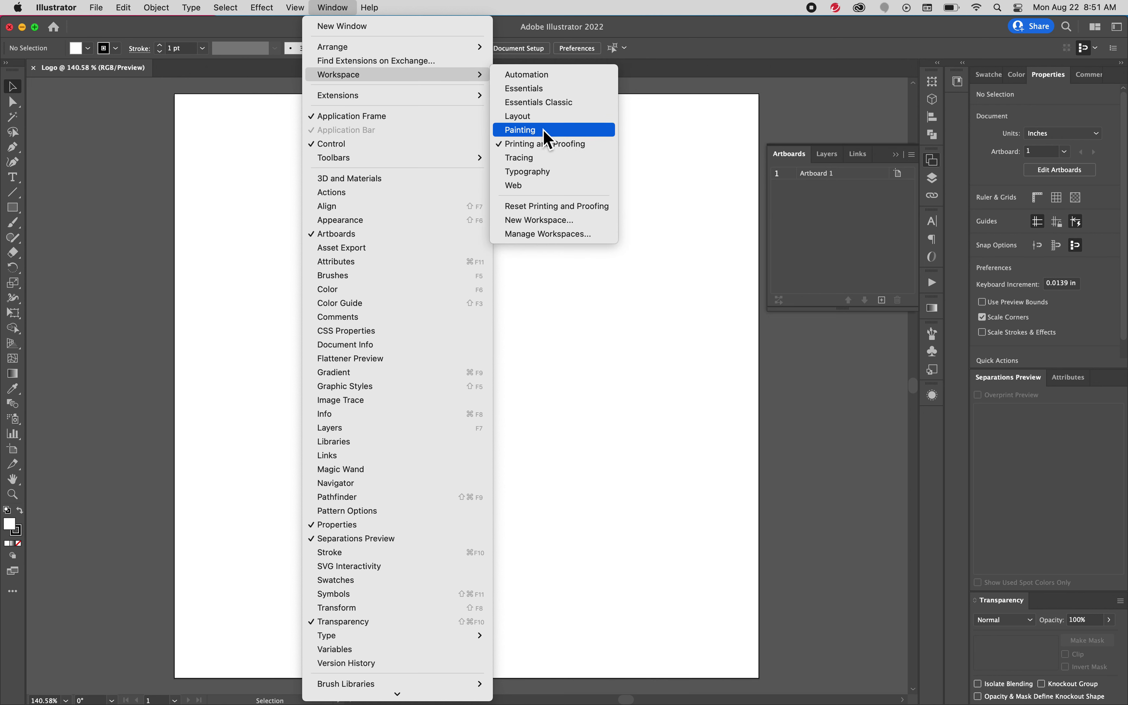
click(552, 89)
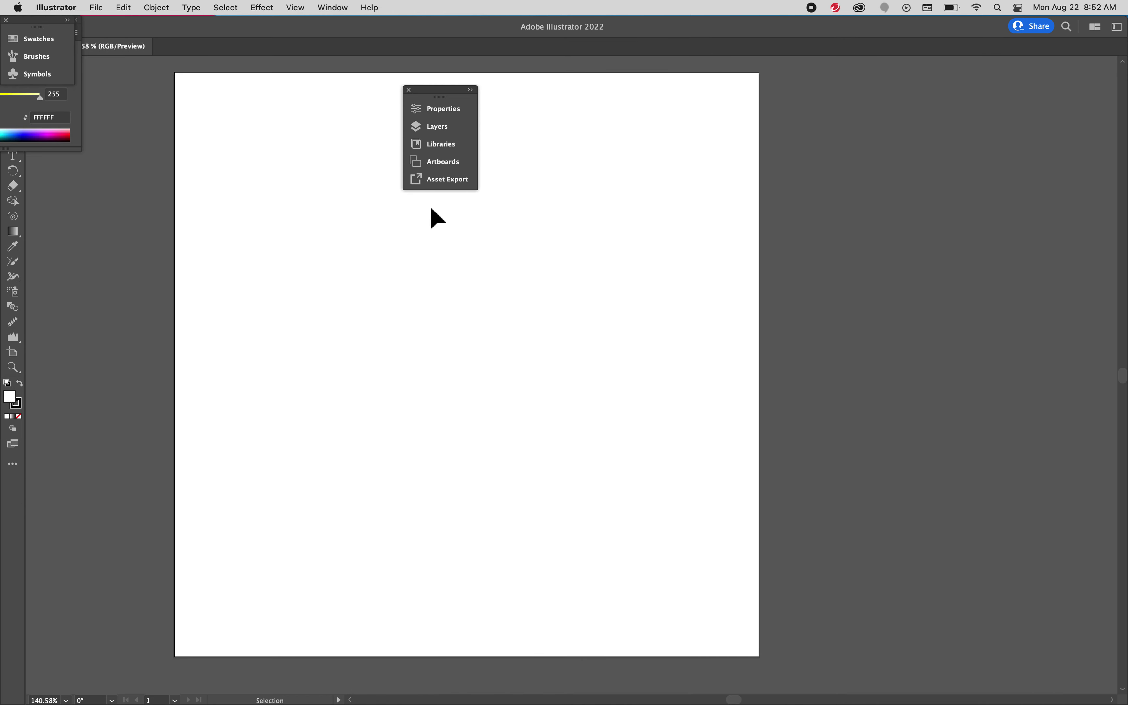
click(332, 8)
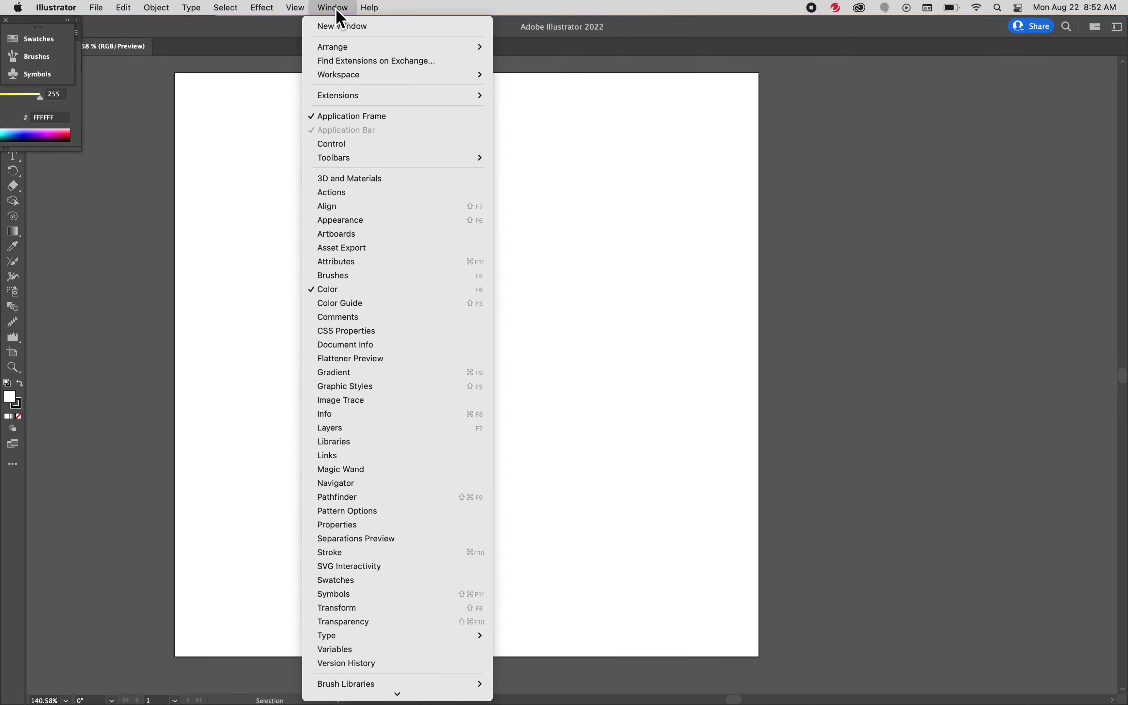
mouse_move(370, 77)
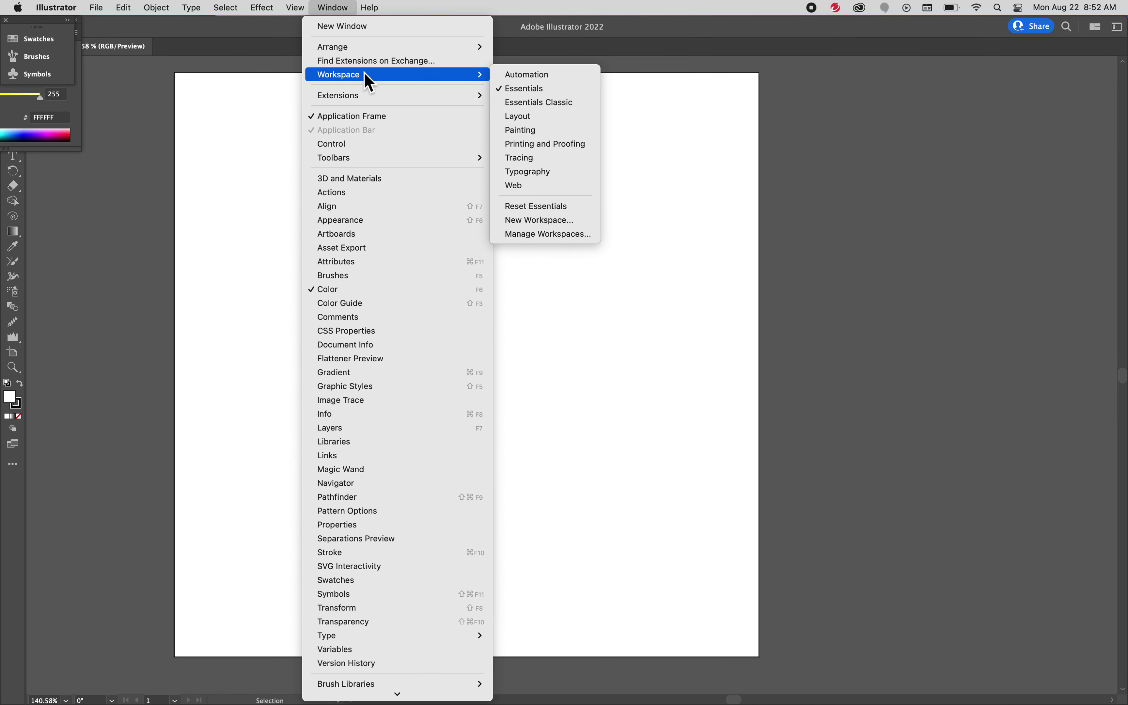
click(585, 146)
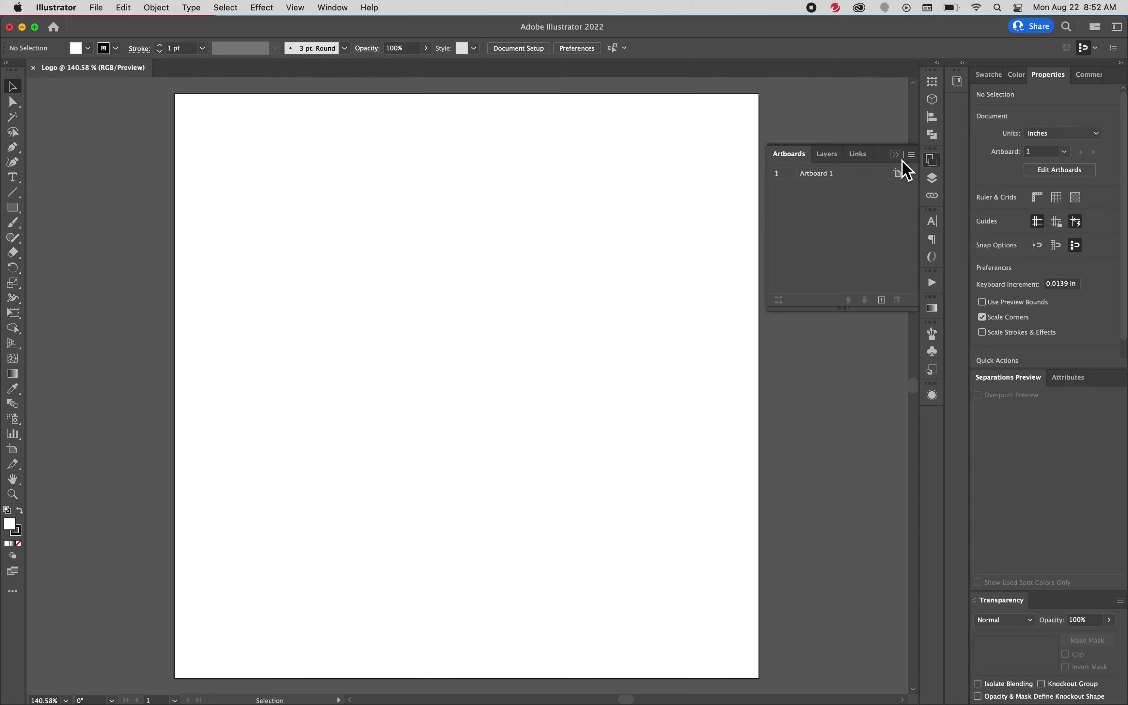
click(932, 159)
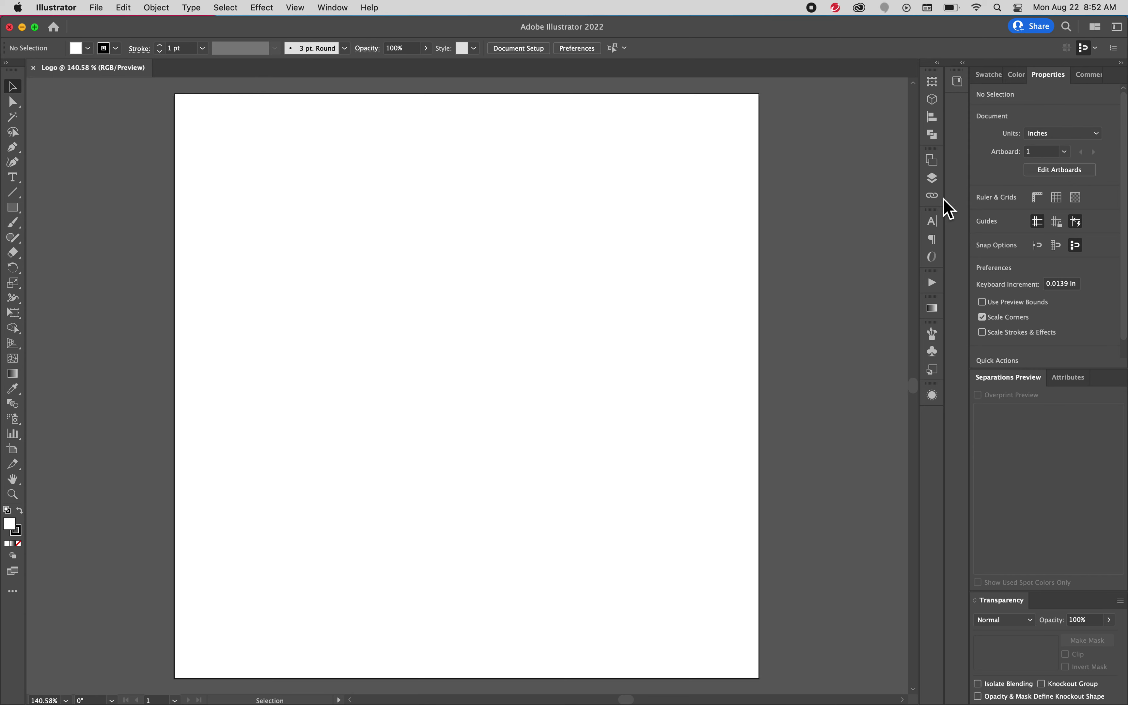
Add five more artboards from the Artboards panel
click(938, 168)
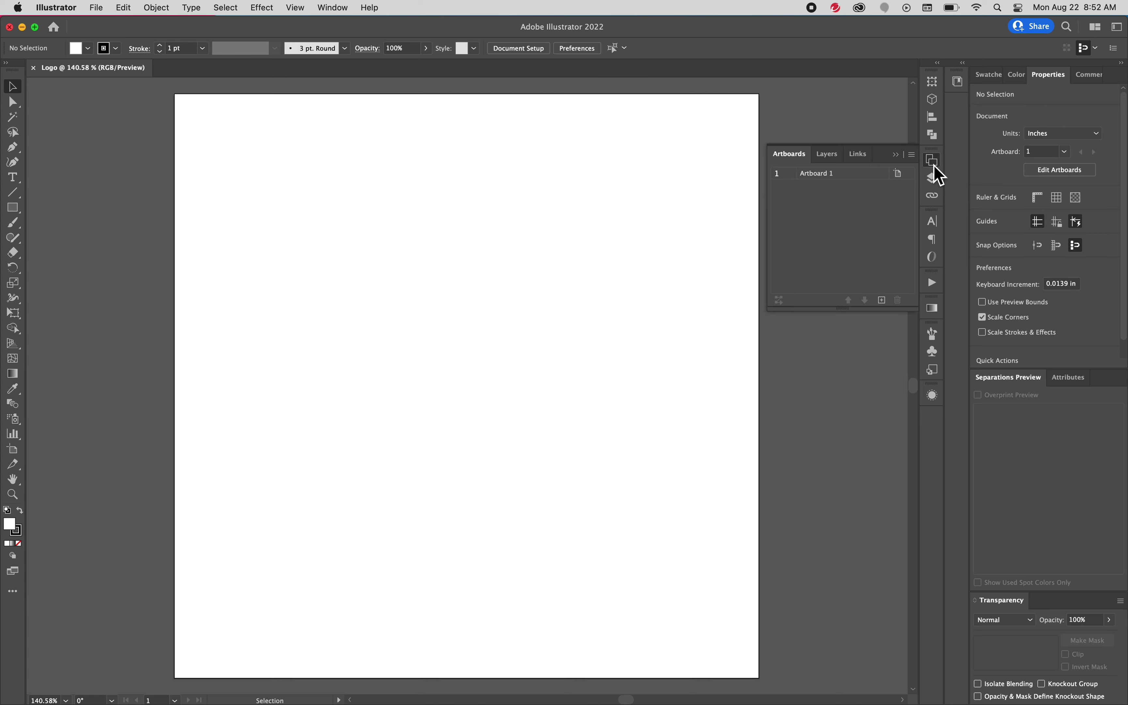
click(881, 300)
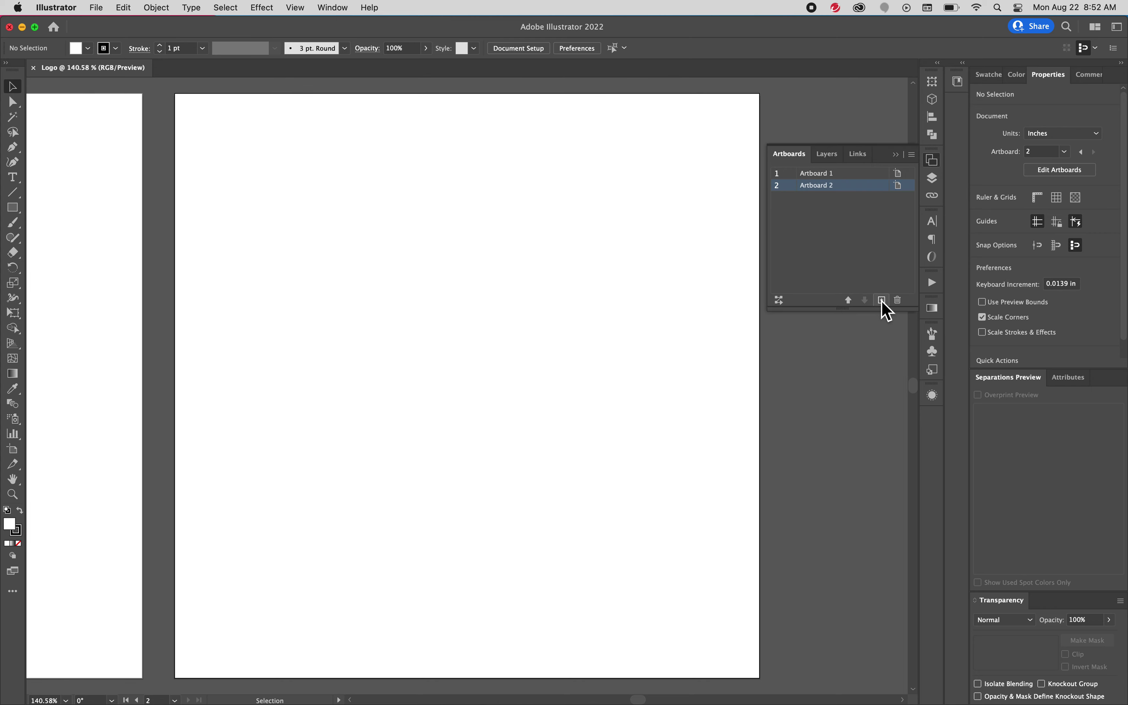
click(882, 300)
click(882, 300)
click(882, 301)
click(882, 300)
click(881, 300)
click(882, 300)
Zoom out and rearrange all artboards Grid by Column into 3 rows
key(super+0)
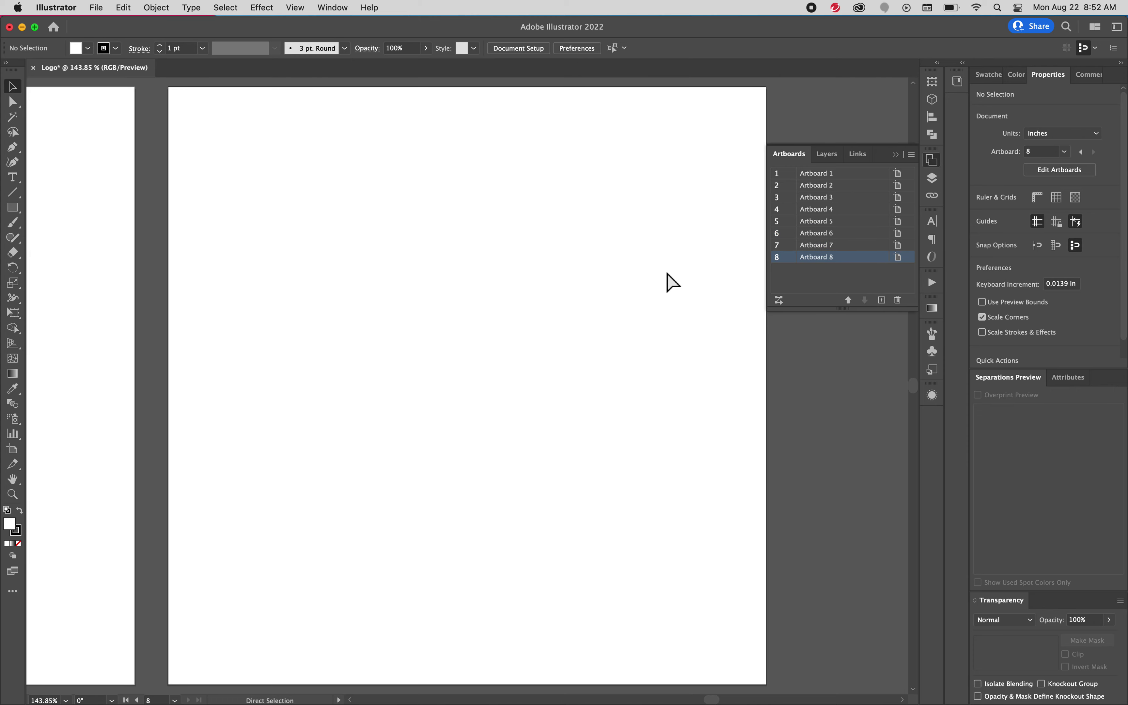
key(super+minus)
key(super+minus)
key(space)
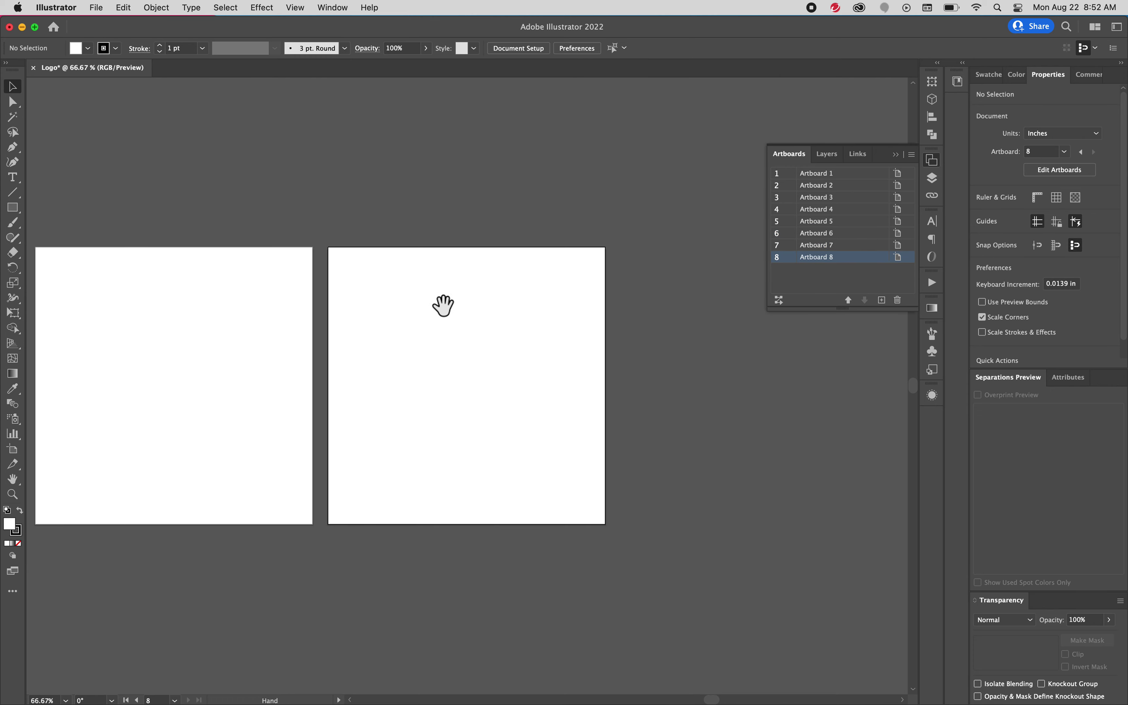
drag(205, 298, 557, 341)
mouse_move(322, 315)
mouse_down()
mouse_move(445, 300)
mouse_move(635, 352)
mouse_up()
drag(393, 305, 543, 307)
mouse_move(340, 315)
mouse_down()
mouse_move(503, 311)
mouse_move(550, 288)
mouse_move(464, 298)
mouse_up()
drag(558, 304, 569, 304)
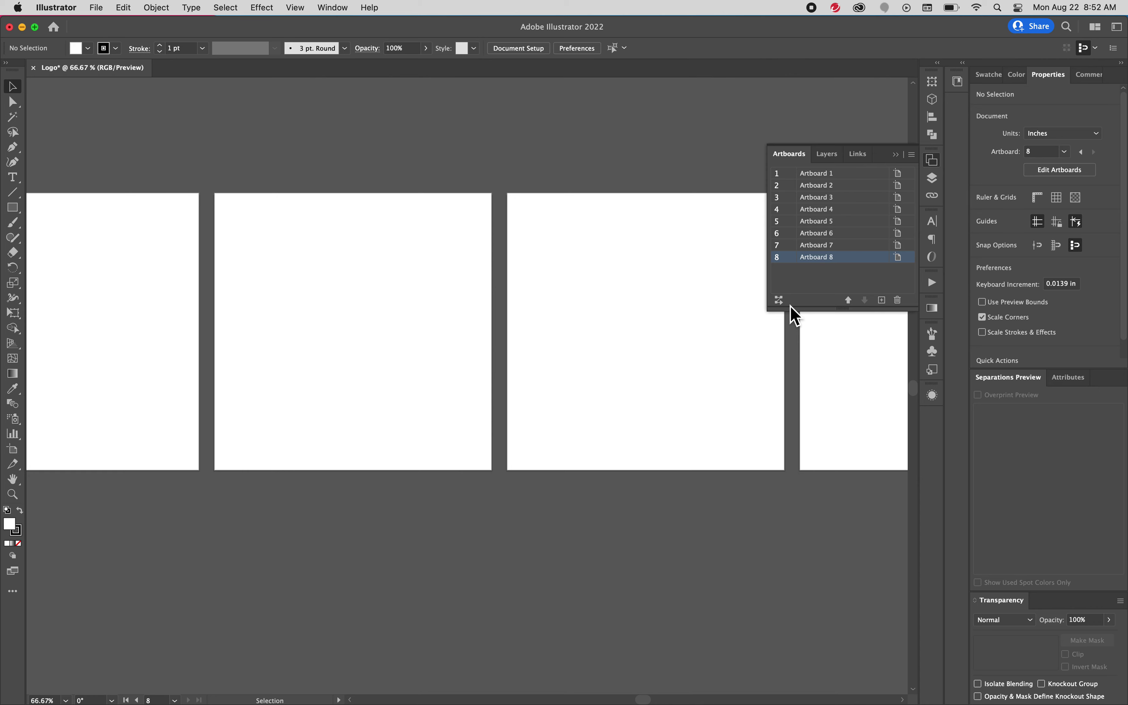
click(778, 299)
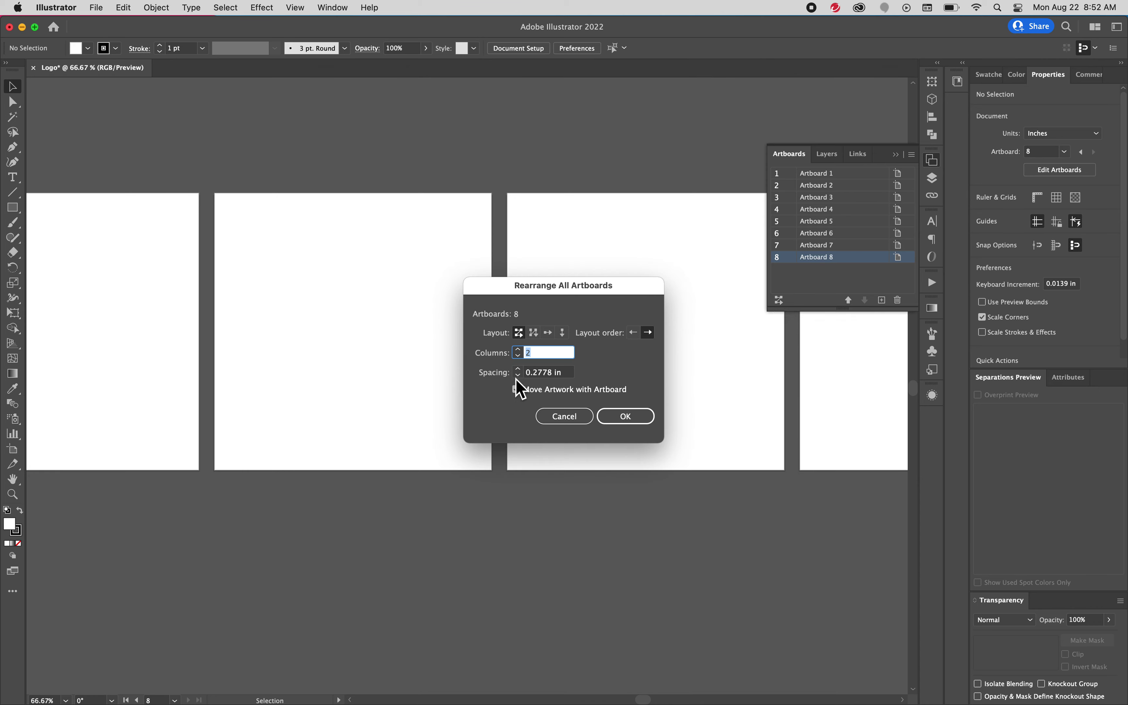
click(535, 333)
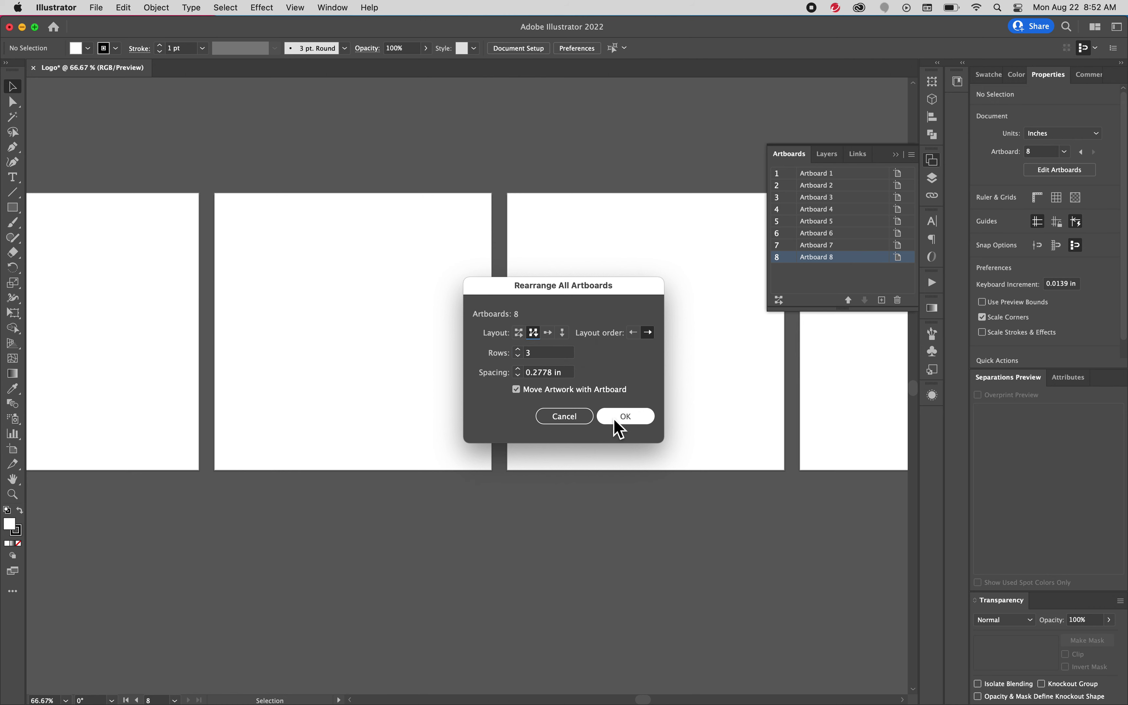
click(624, 416)
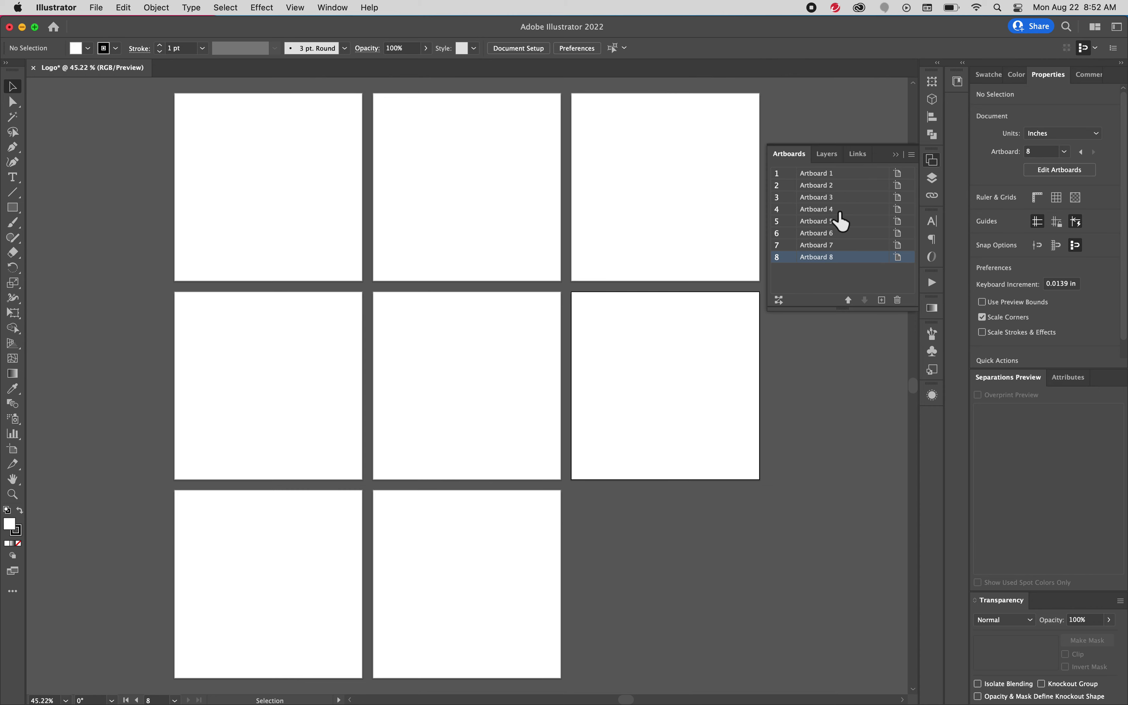
double_click(863, 176)
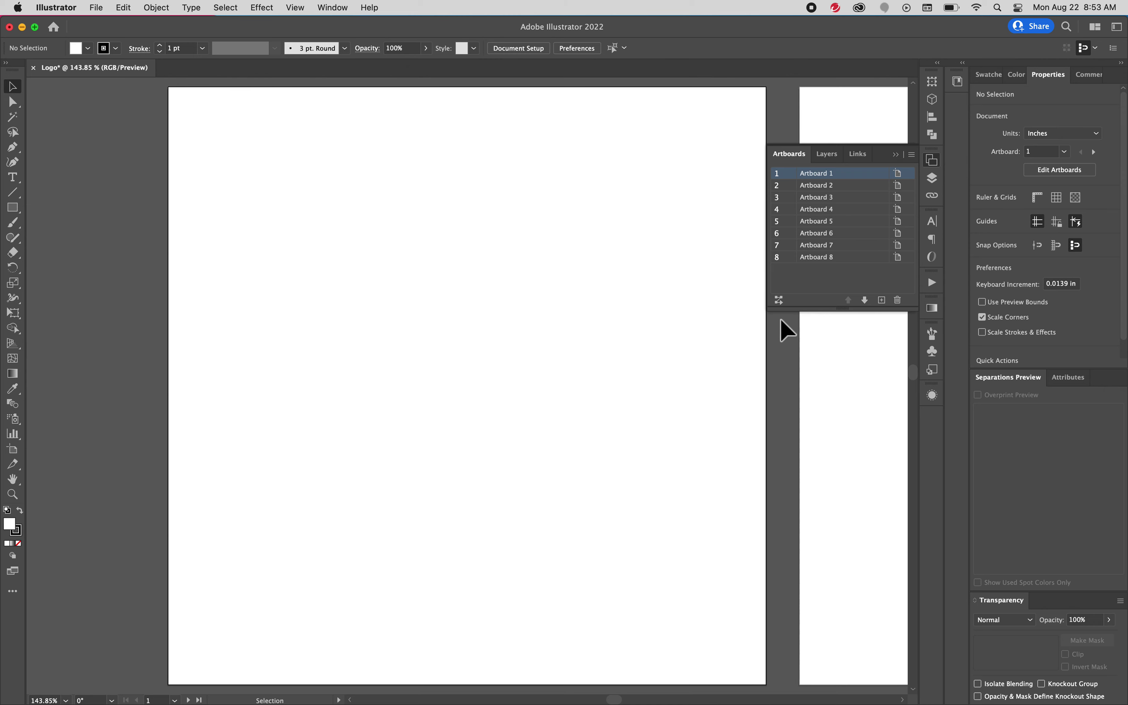
drag(793, 408, 654, 437)
drag(413, 445, 584, 440)
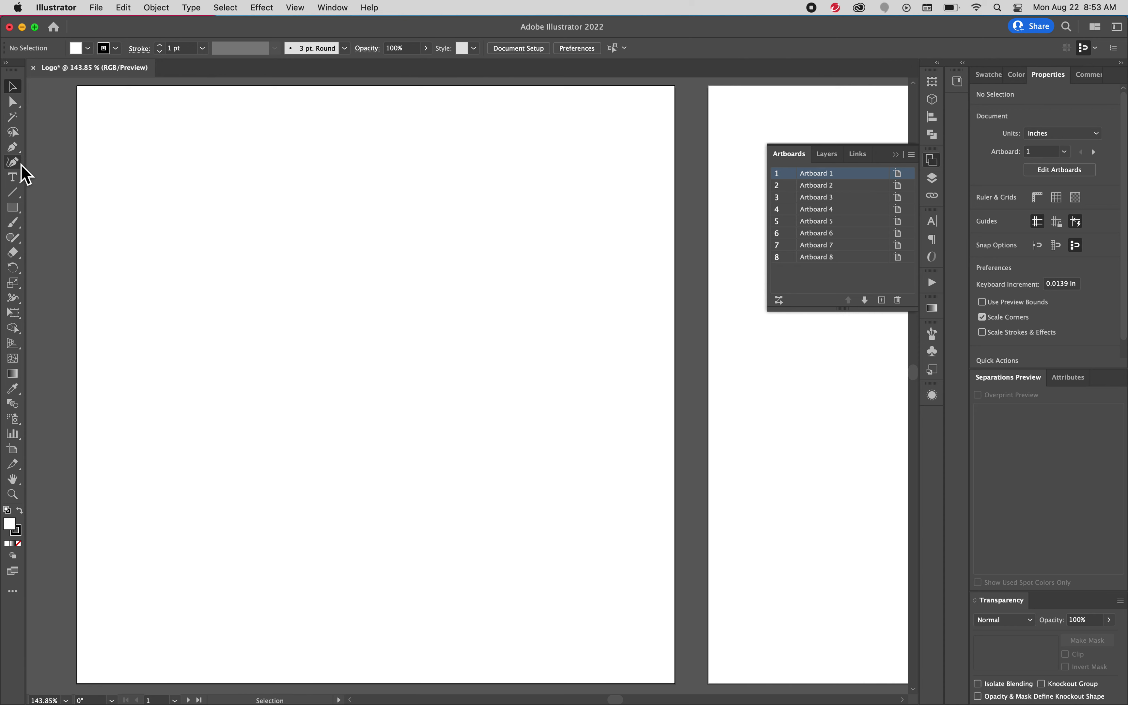
Draw a large circle on Artboard 1 and delete a test inner circle
click(20, 215)
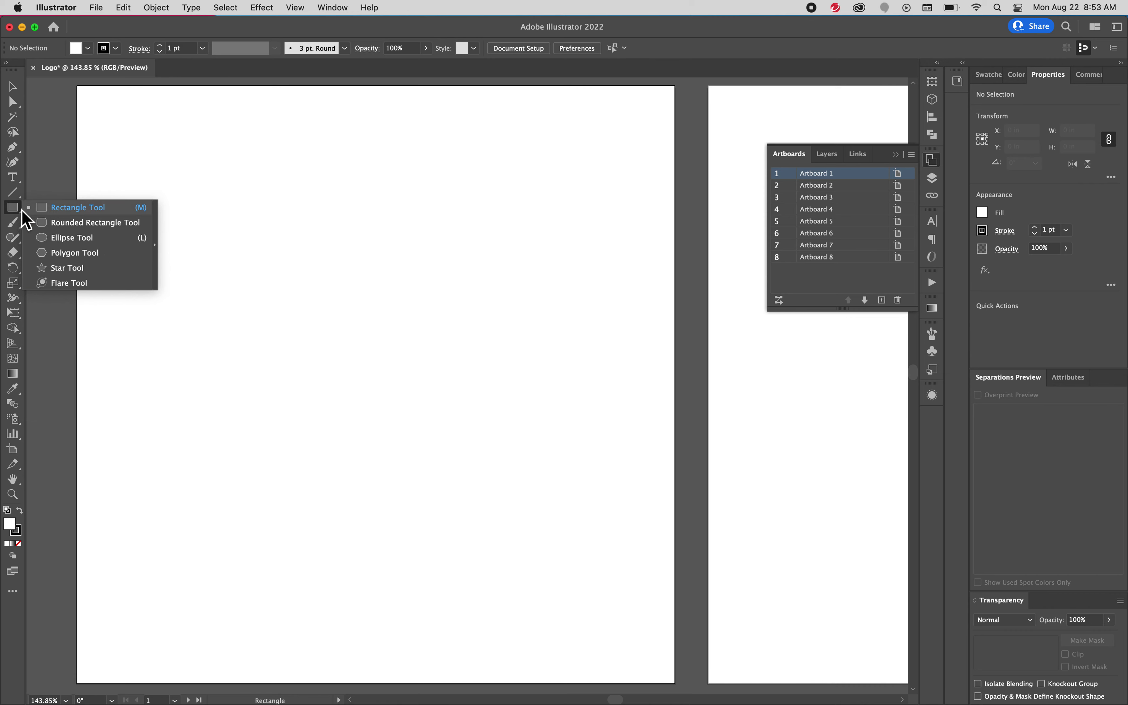
click(93, 245)
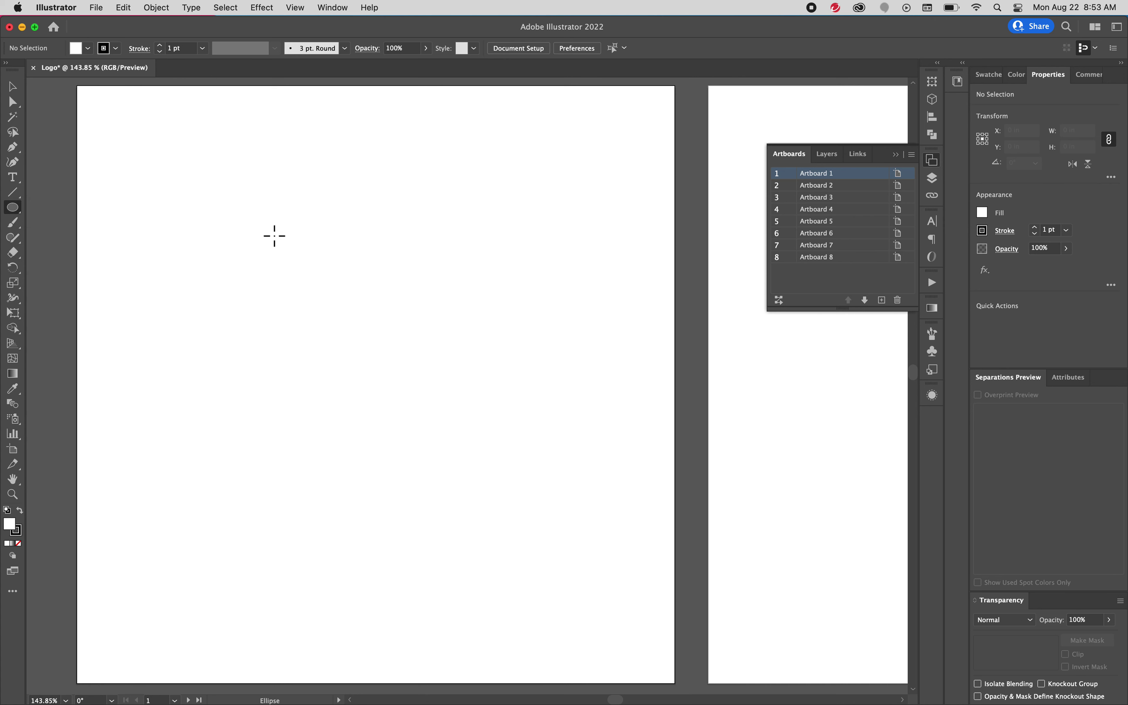
drag(277, 238, 508, 507)
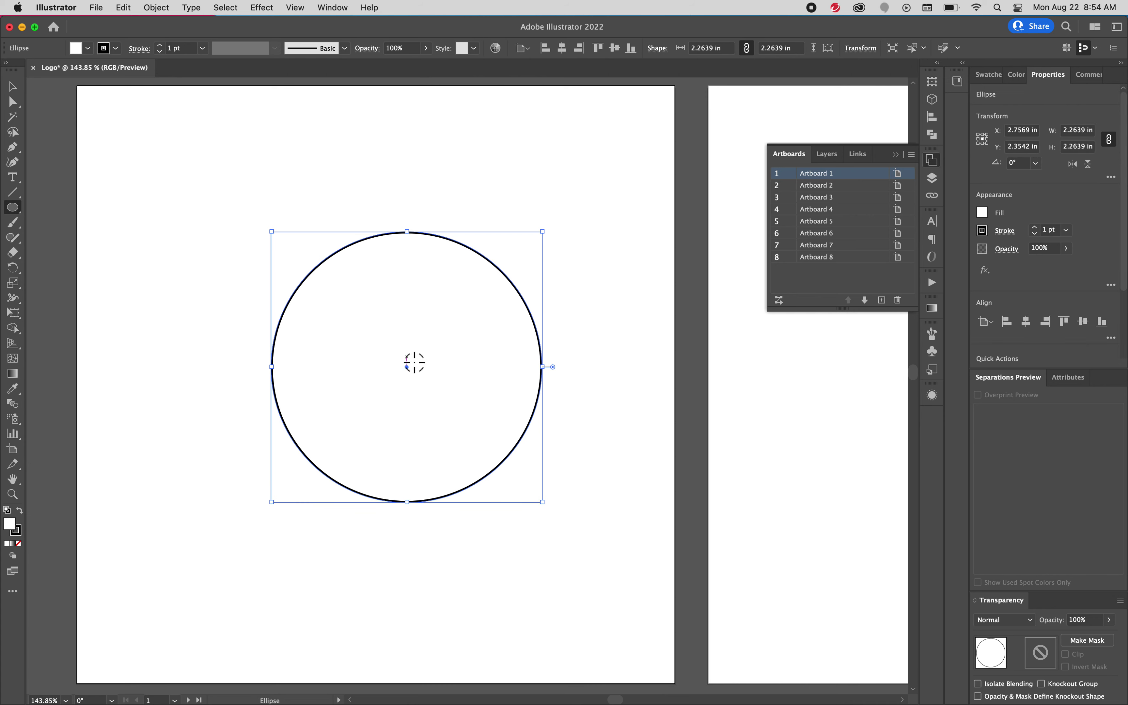
mouse_move(394, 330)
mouse_down()
mouse_move(493, 423)
mouse_move(531, 526)
mouse_move(555, 478)
mouse_move(392, 388)
mouse_move(521, 469)
mouse_move(438, 433)
mouse_move(513, 496)
mouse_move(428, 414)
mouse_up()
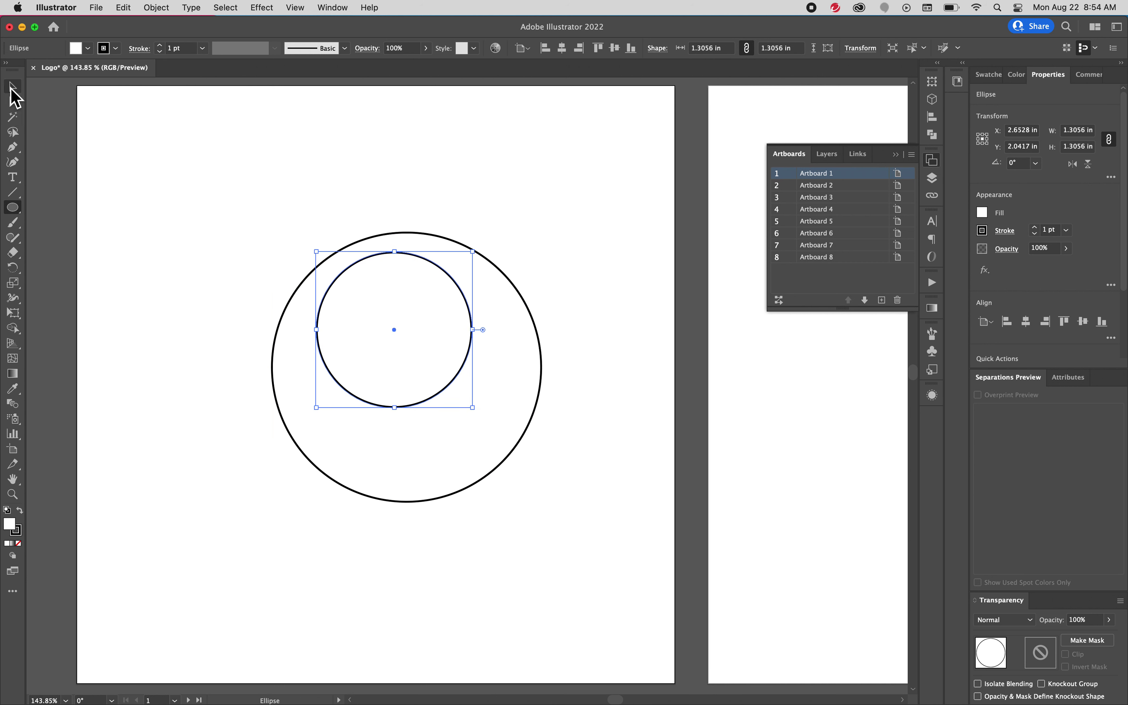
click(13, 86)
drag(437, 266, 446, 303)
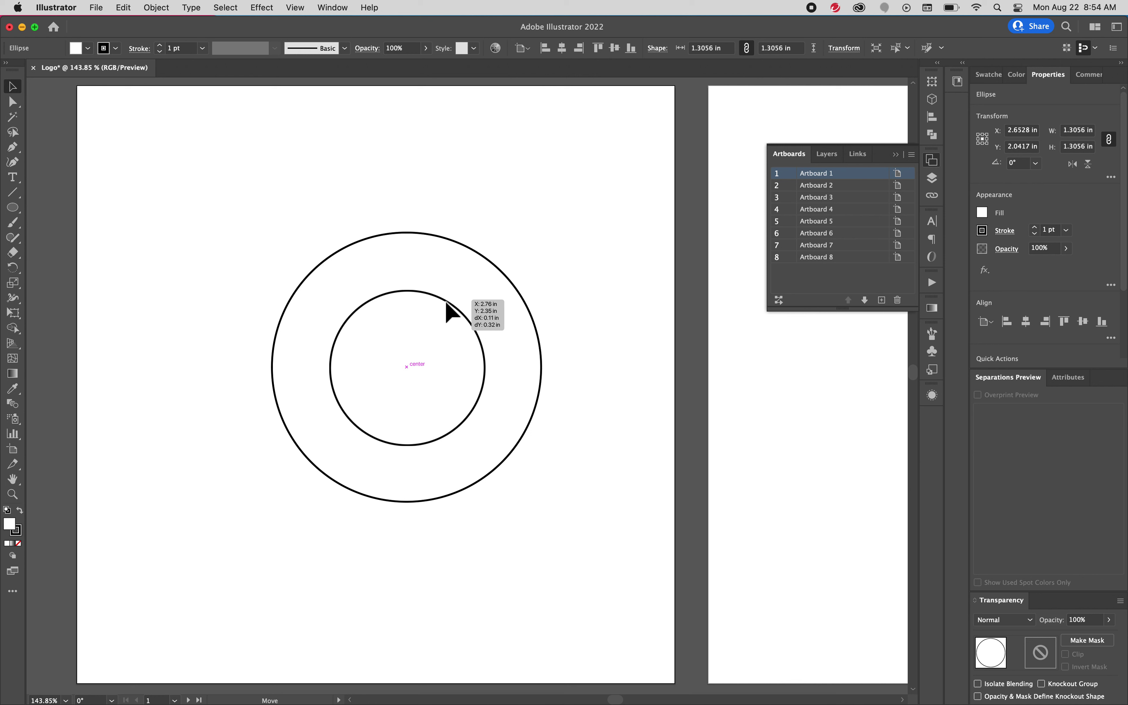
drag(446, 302, 447, 301)
key(Delete)
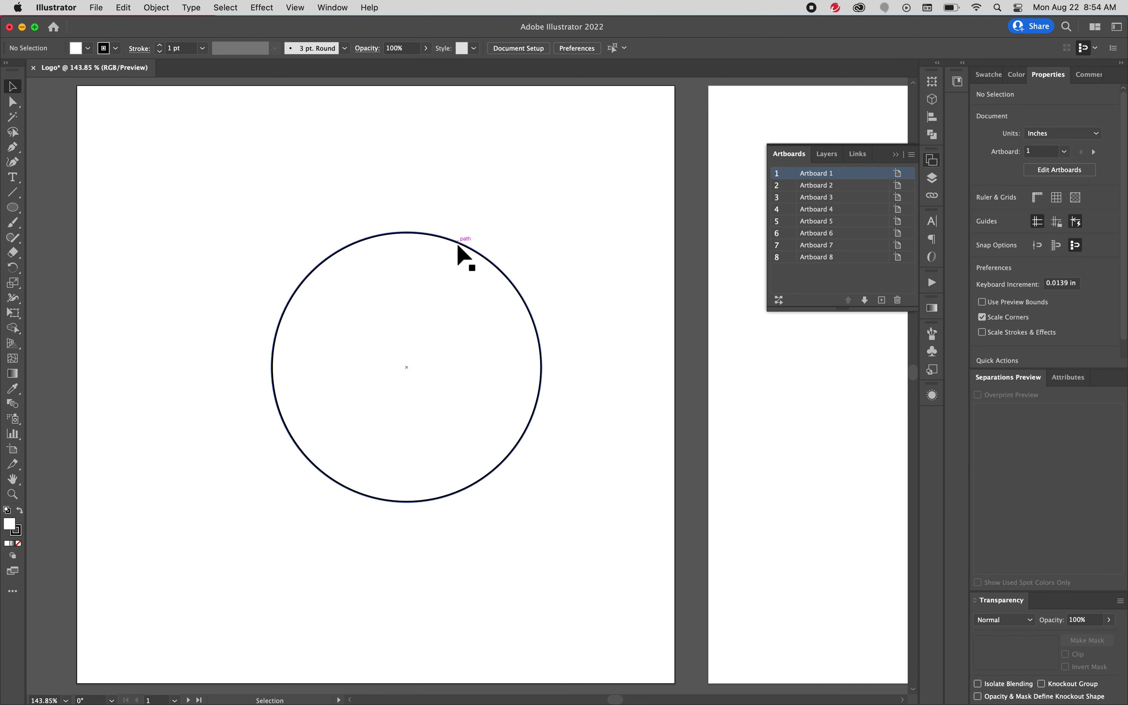
Squash the circle into a tall ellipse about 0.42 × 1.08 in near the artboard top
click(460, 242)
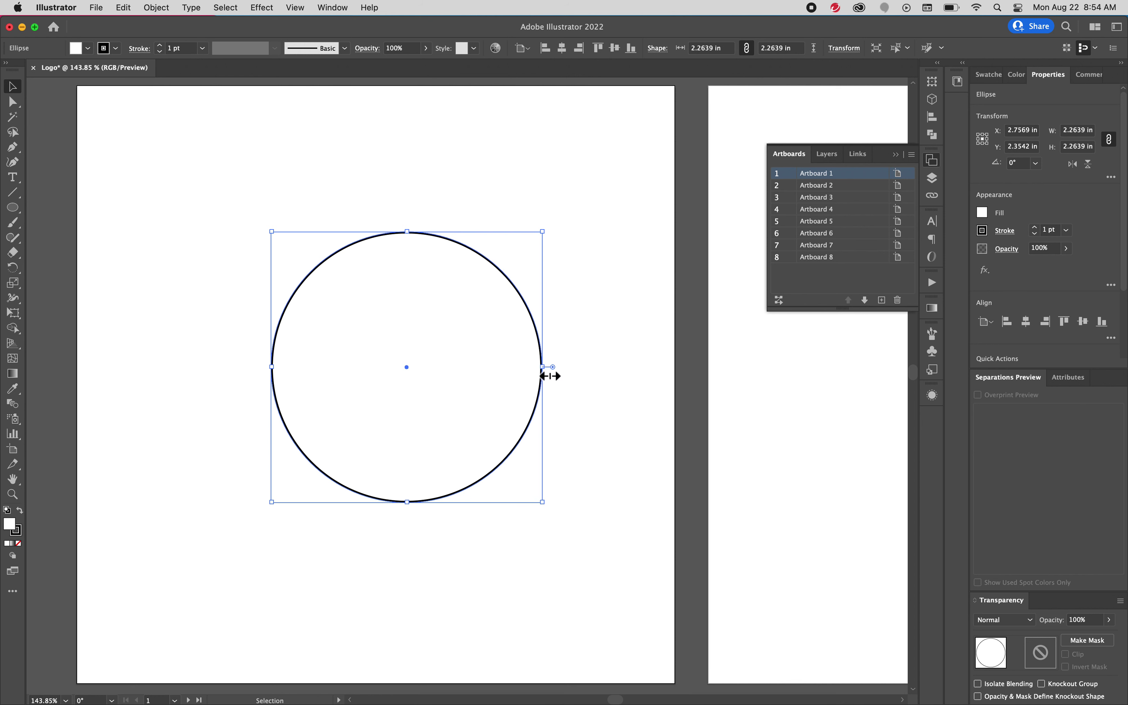
drag(542, 367, 321, 353)
drag(319, 301, 407, 172)
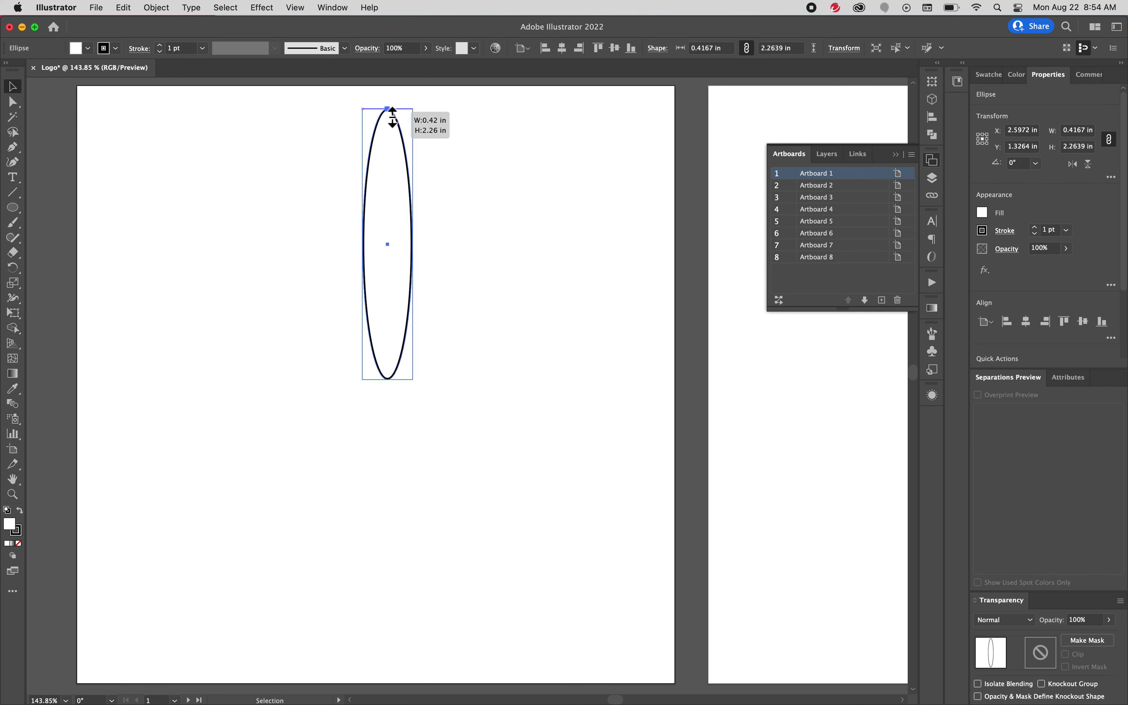
mouse_move(393, 120)
mouse_down()
mouse_move(392, 250)
mouse_move(419, 141)
mouse_move(397, 144)
mouse_up()
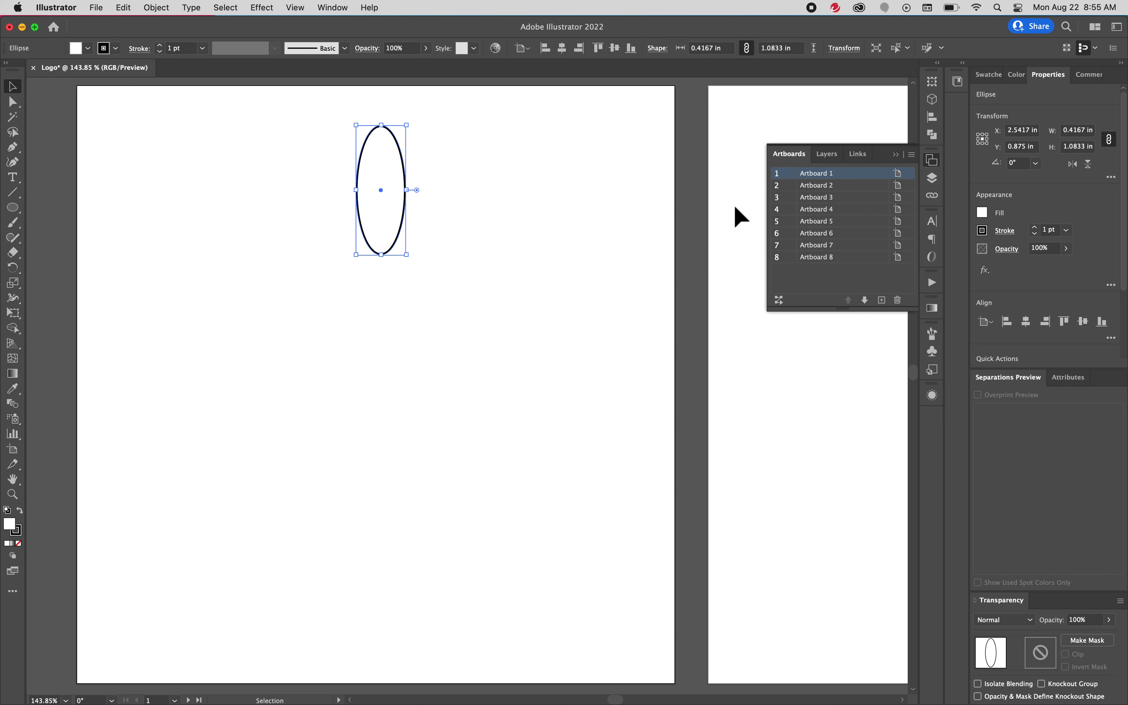
Add a new Layer 2 above Layer 1 in the Layers panel
click(827, 158)
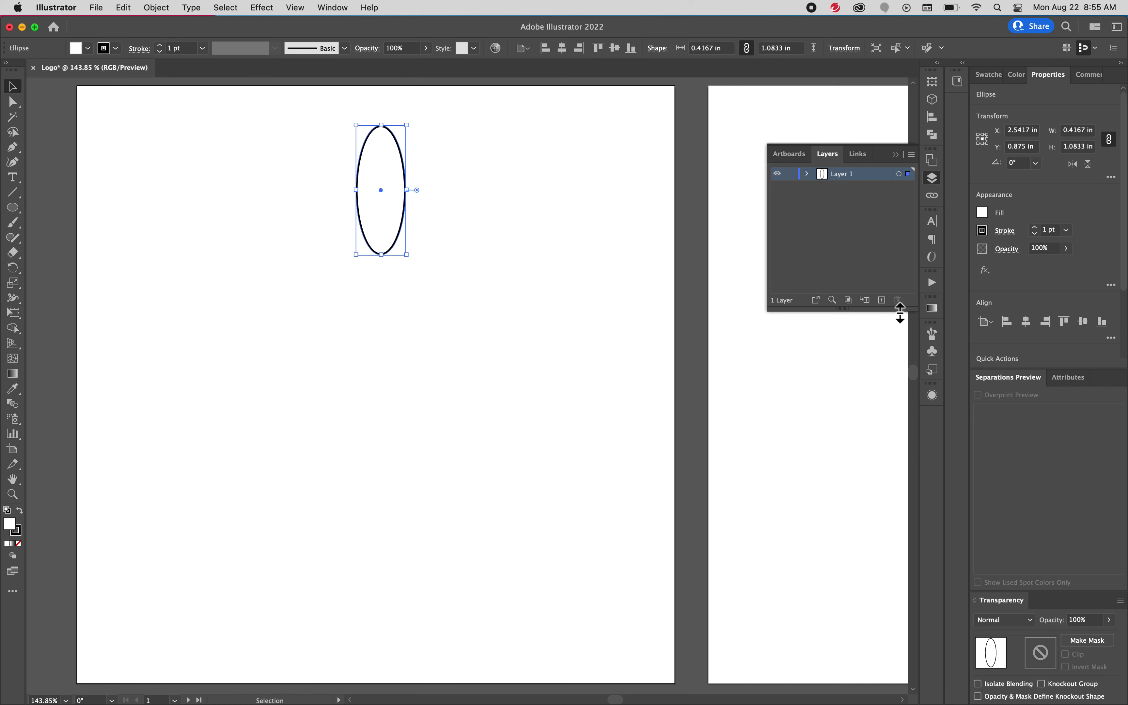
click(881, 300)
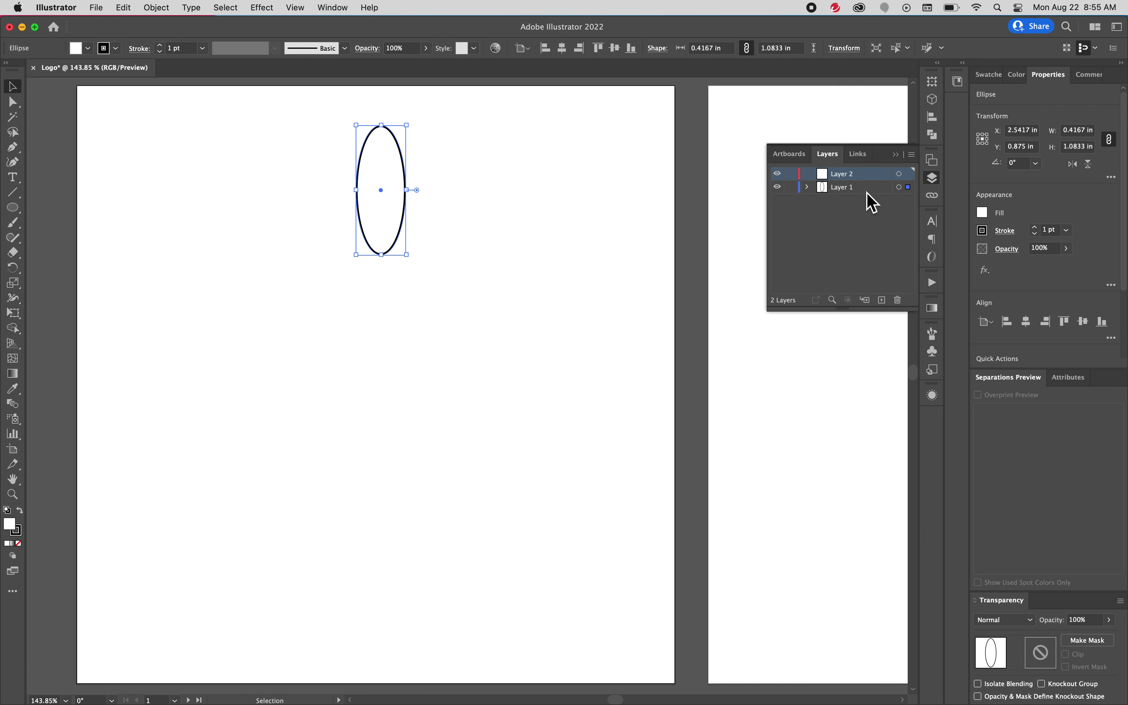
click(845, 187)
click(898, 187)
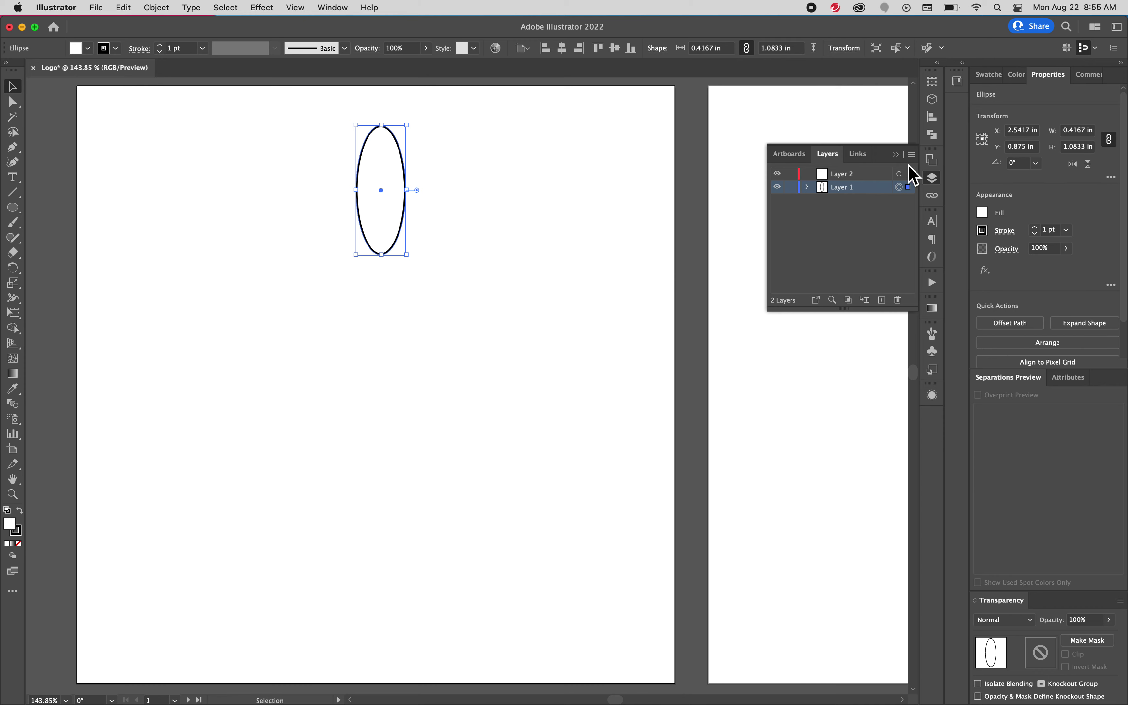
Lower the ellipse's opacity, then restore it to 100%
click(1065, 247)
drag(1067, 264, 1034, 275)
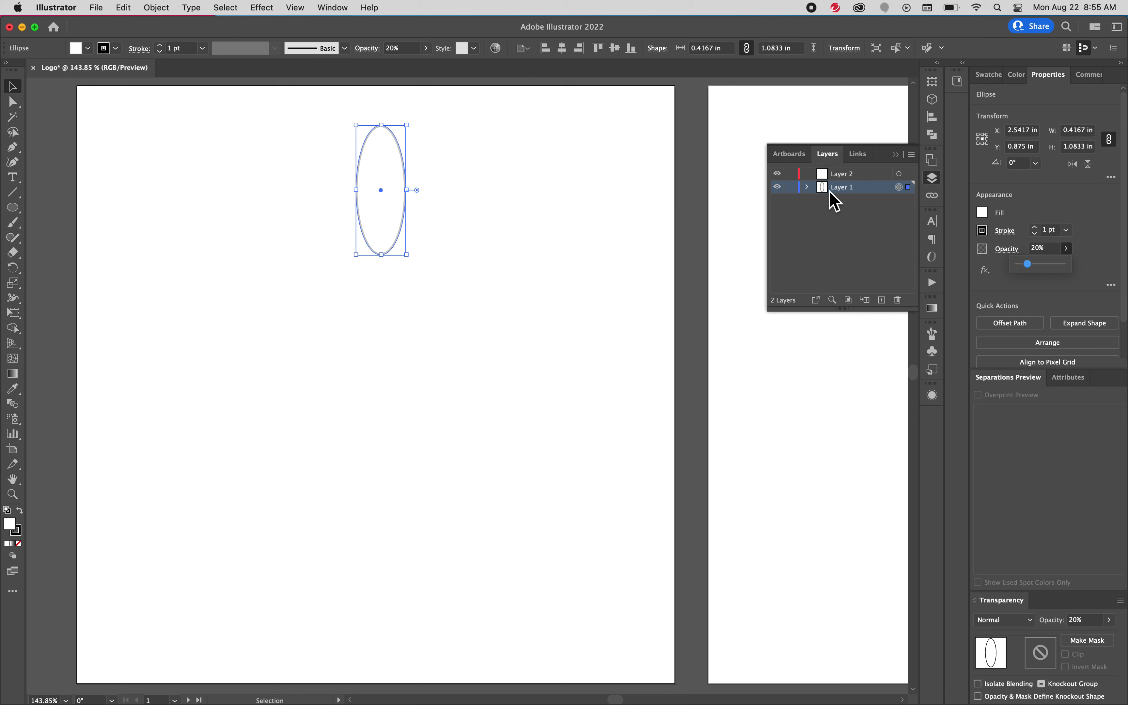
click(876, 176)
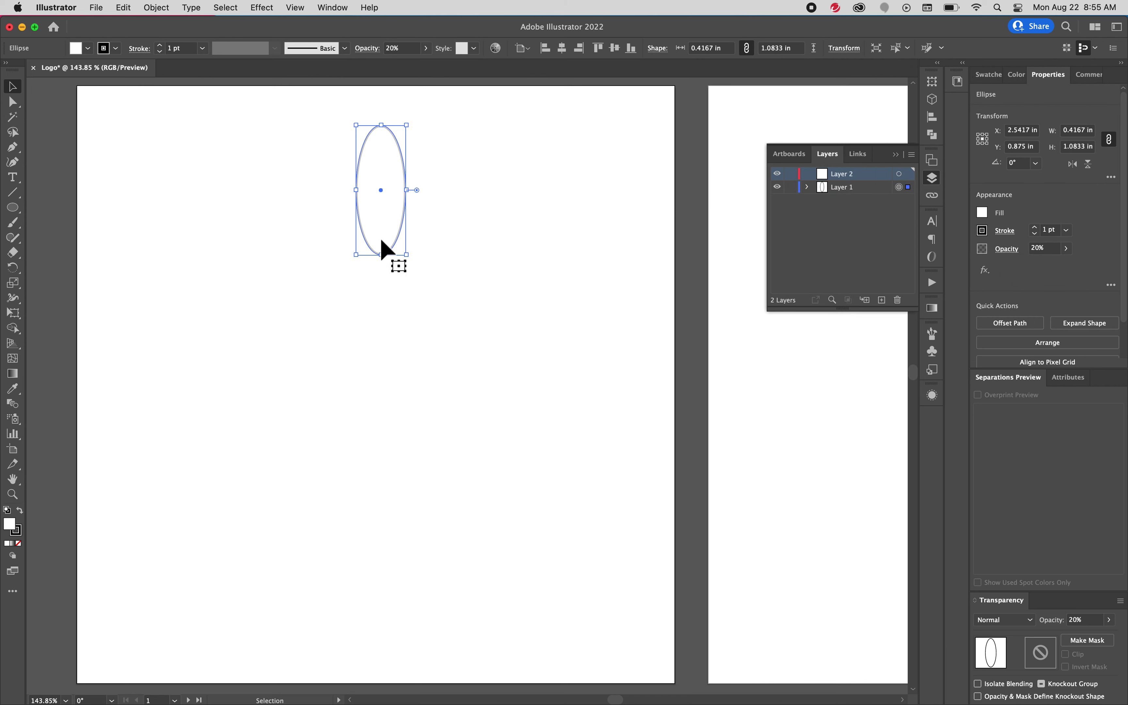
click(790, 156)
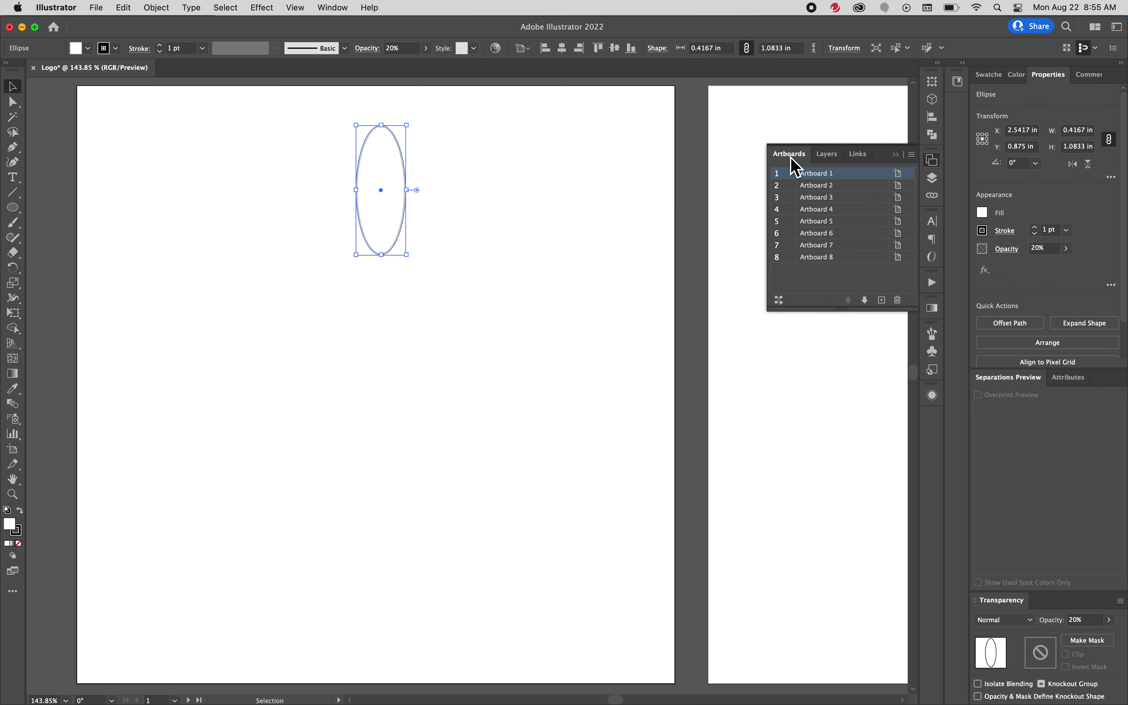
click(1065, 249)
drag(1028, 264, 1064, 264)
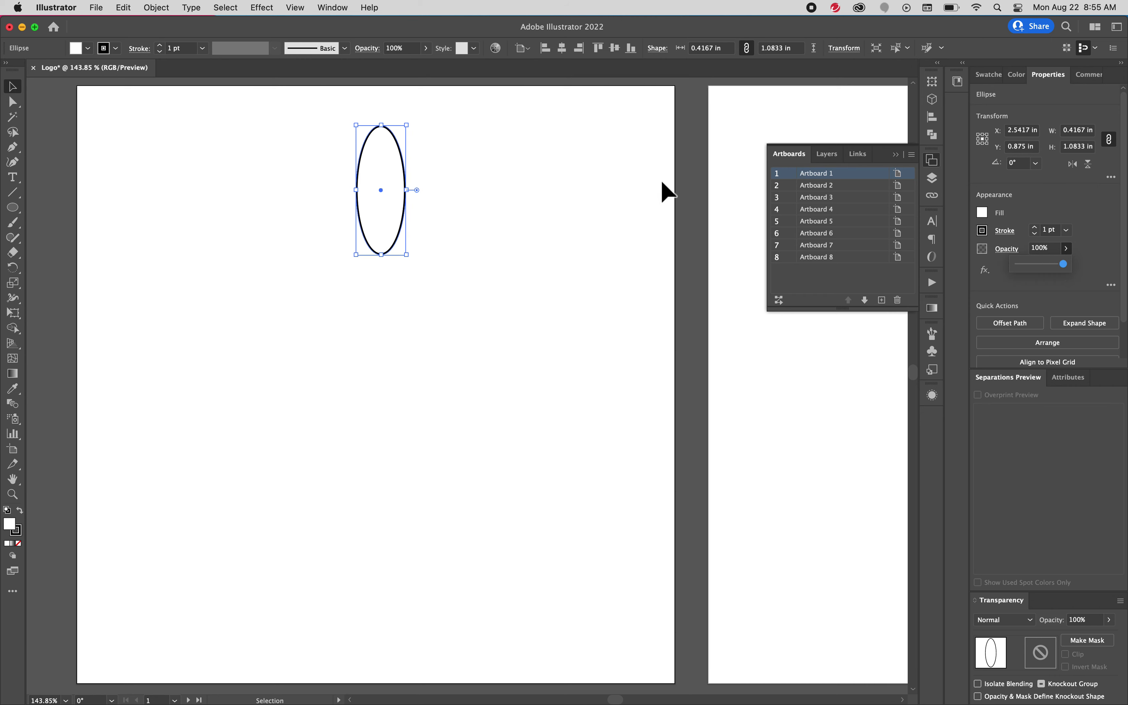
Zoom in and drag the ellipse's anchors into a curved bean shape with its right side pulled in
click(407, 182)
key(z)
click(371, 215)
drag(412, 243, 377, 294)
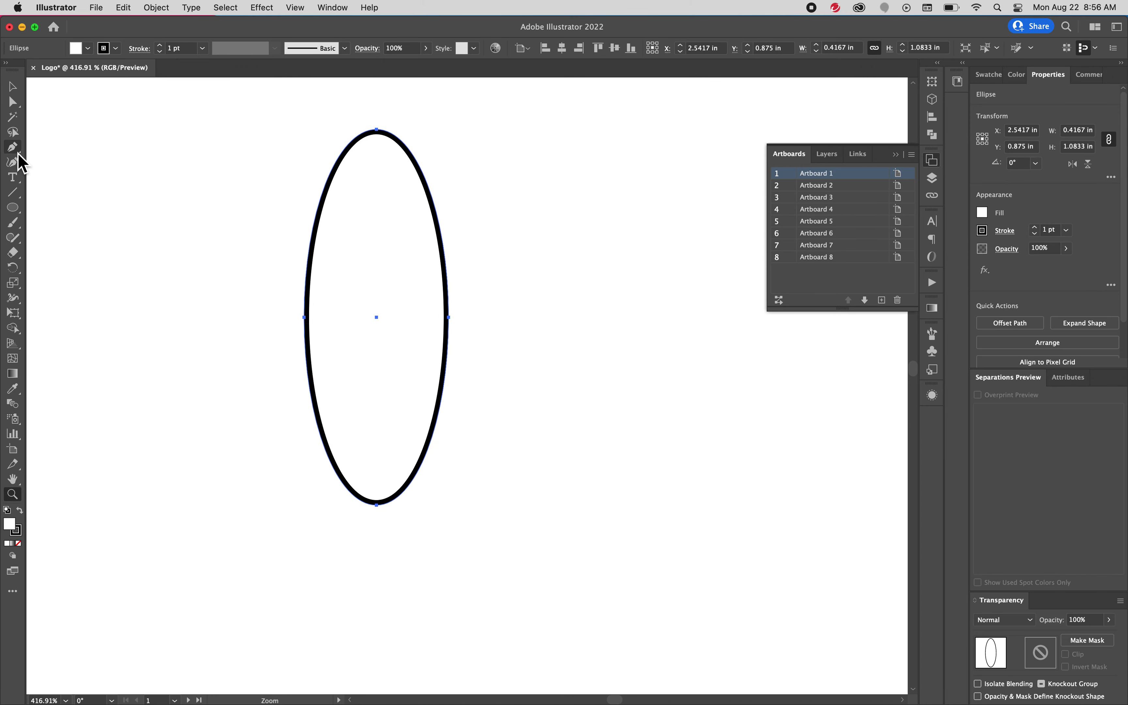
click(12, 102)
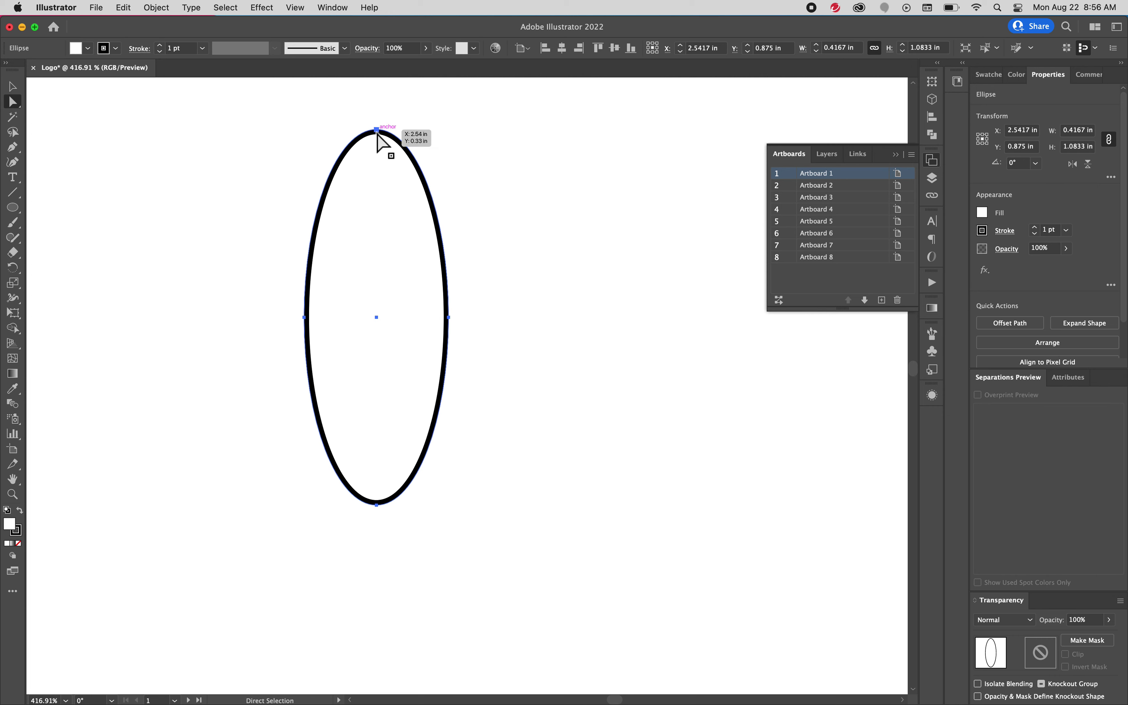
drag(376, 130, 377, 101)
drag(451, 318, 381, 313)
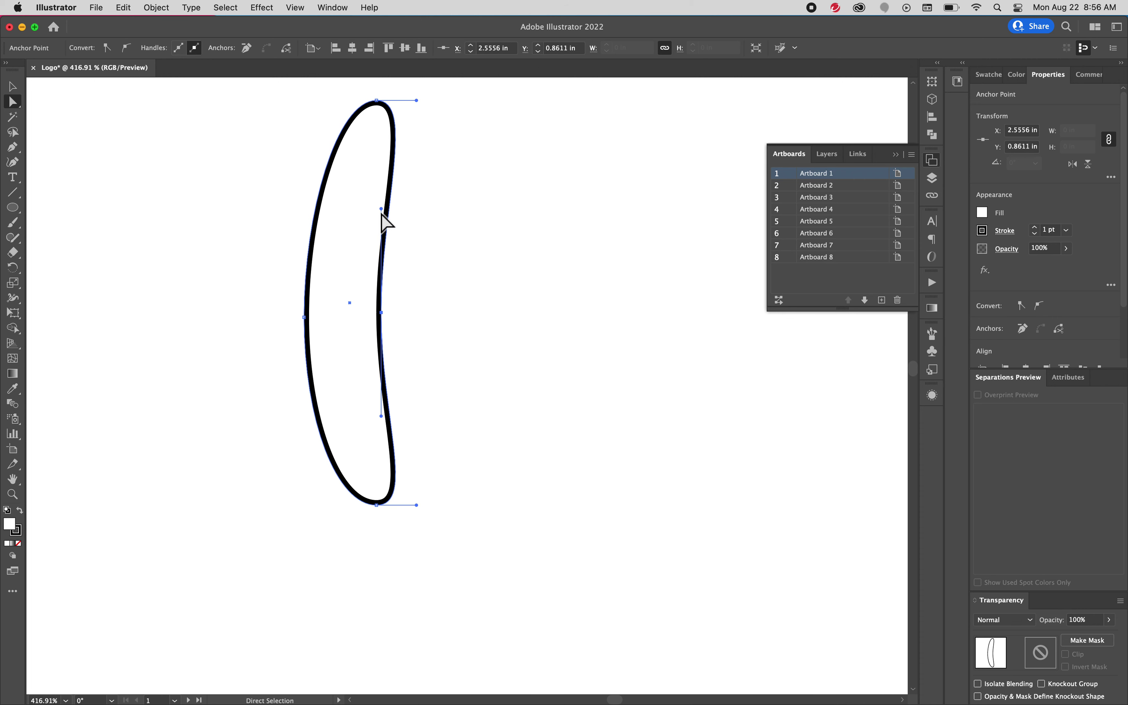
drag(382, 209, 376, 182)
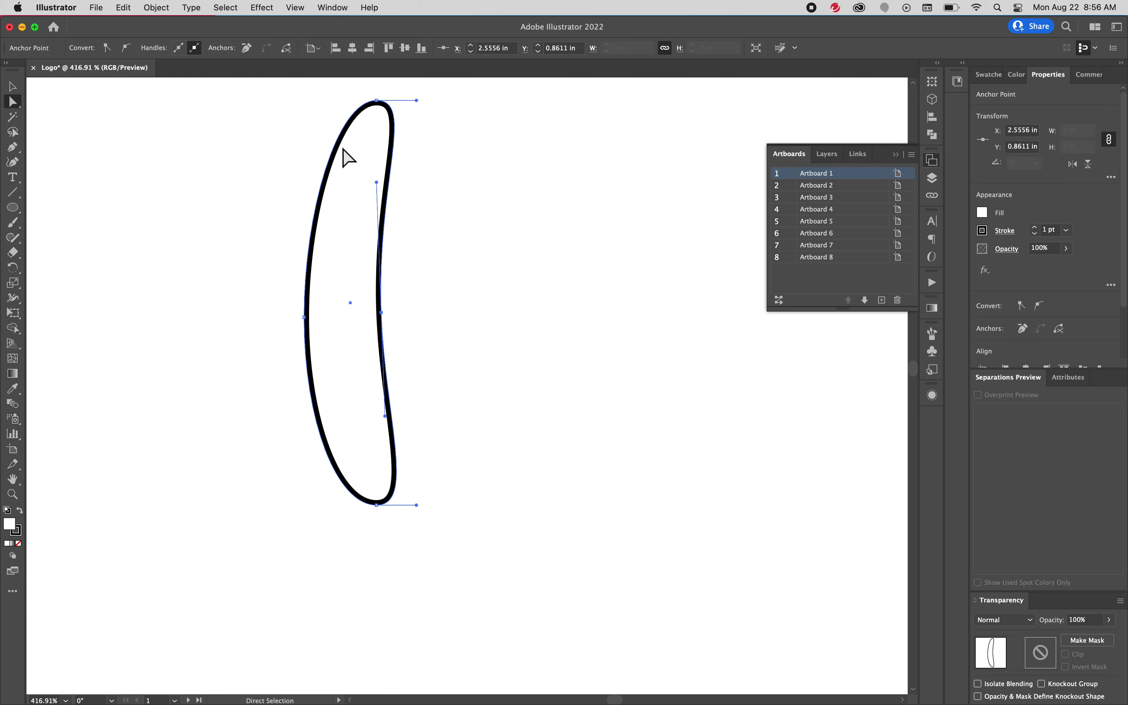
click(12, 87)
drag(381, 222, 404, 234)
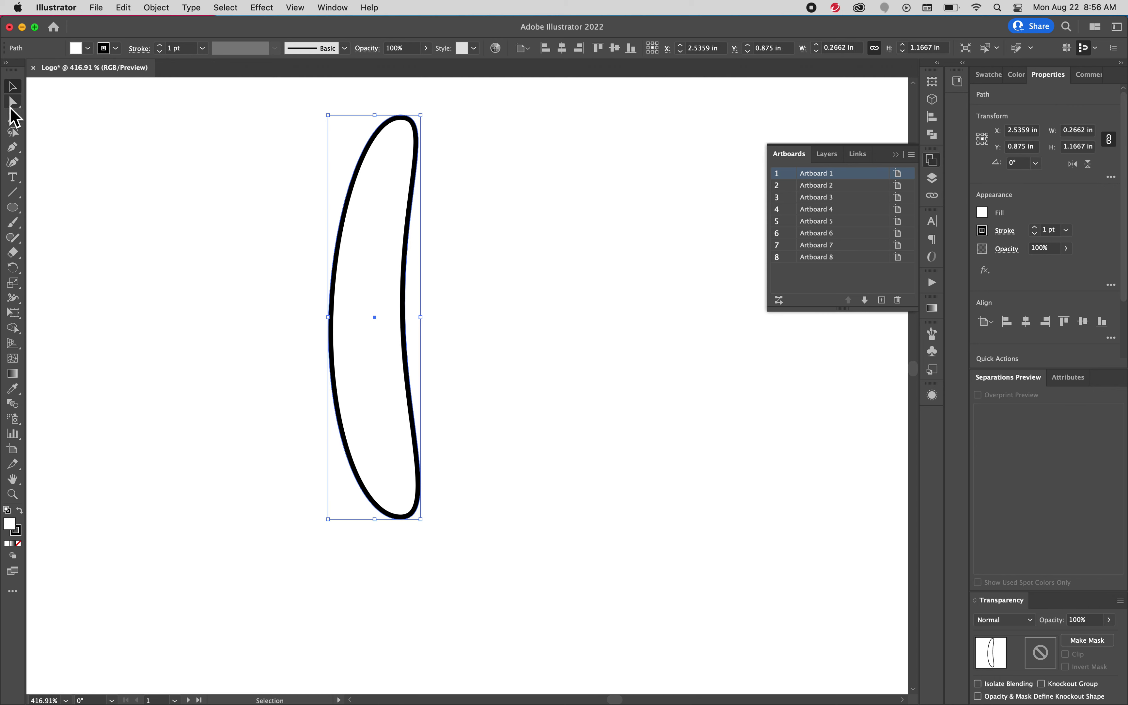
Drag the bean's anchors and handles into a slender petal with pointed top and bottom tips
click(12, 103)
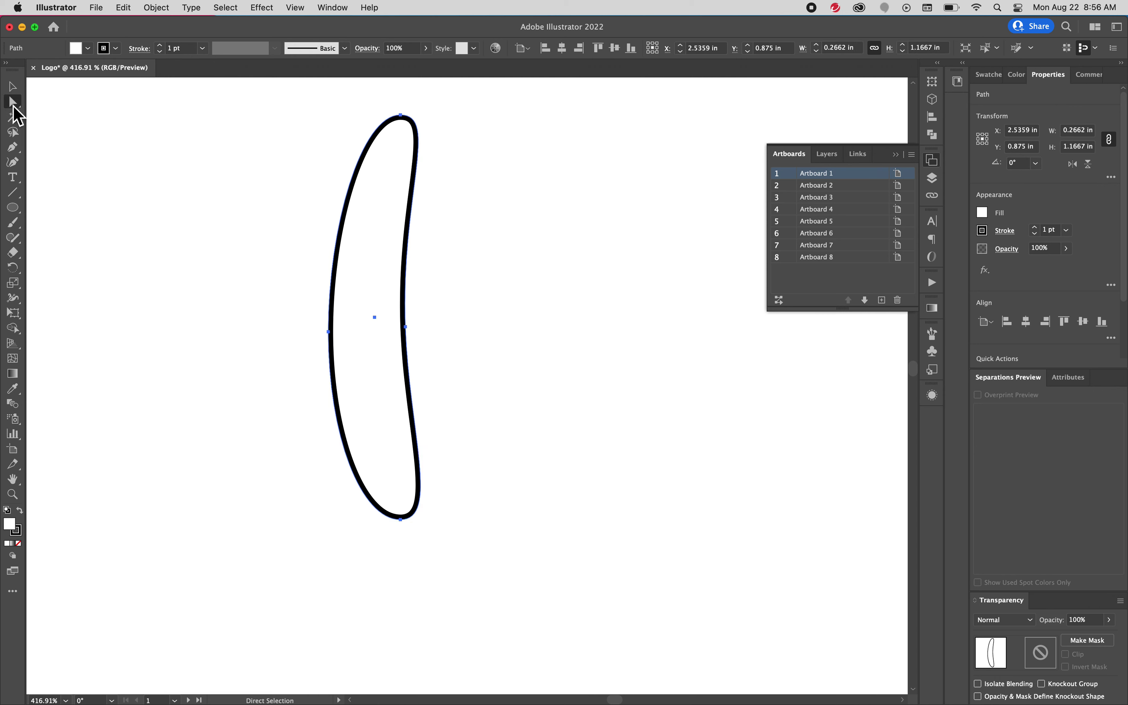
click(406, 327)
drag(407, 329, 381, 321)
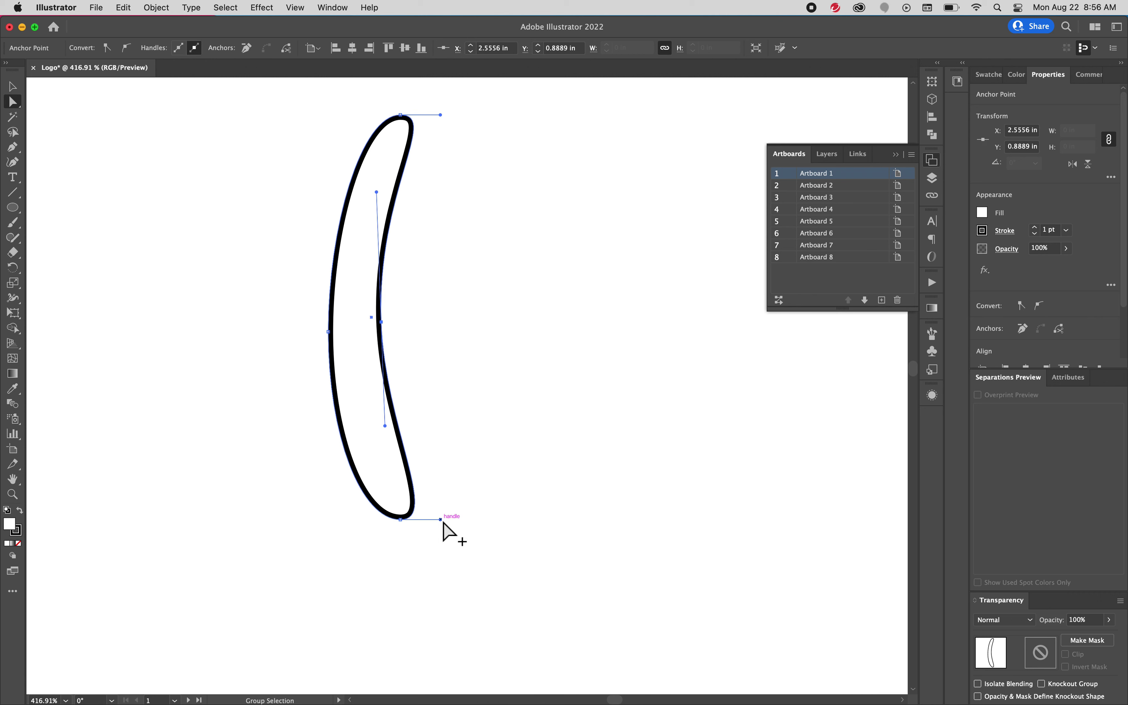
drag(443, 523, 372, 415)
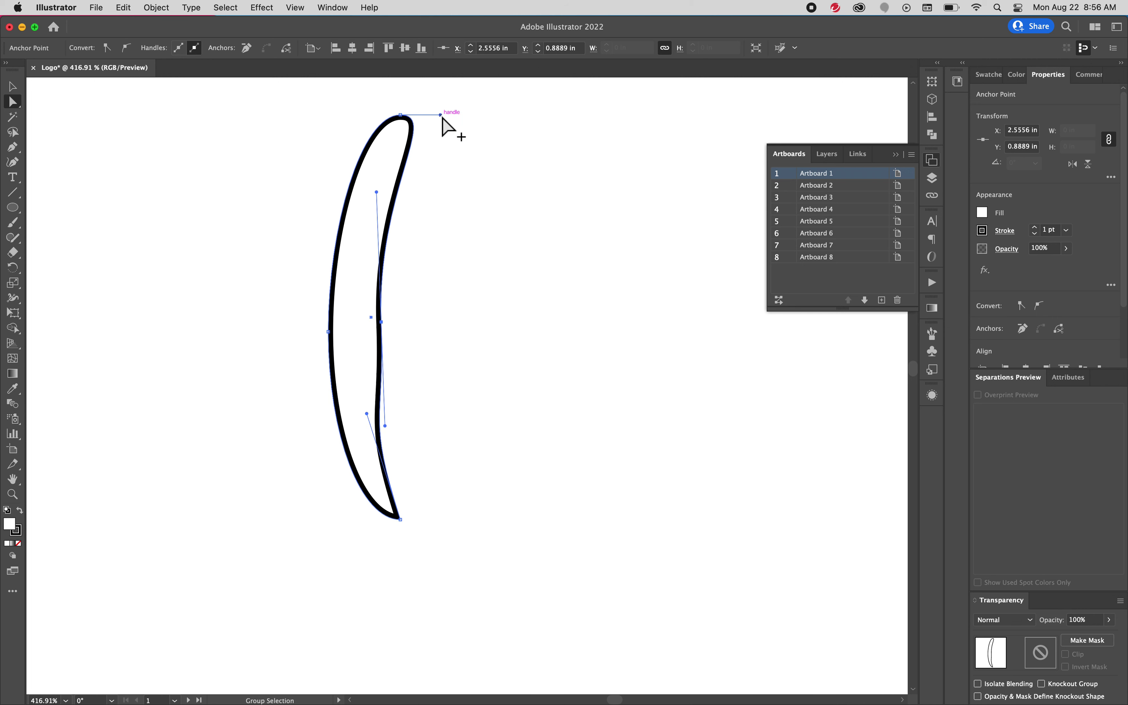
drag(440, 114, 381, 209)
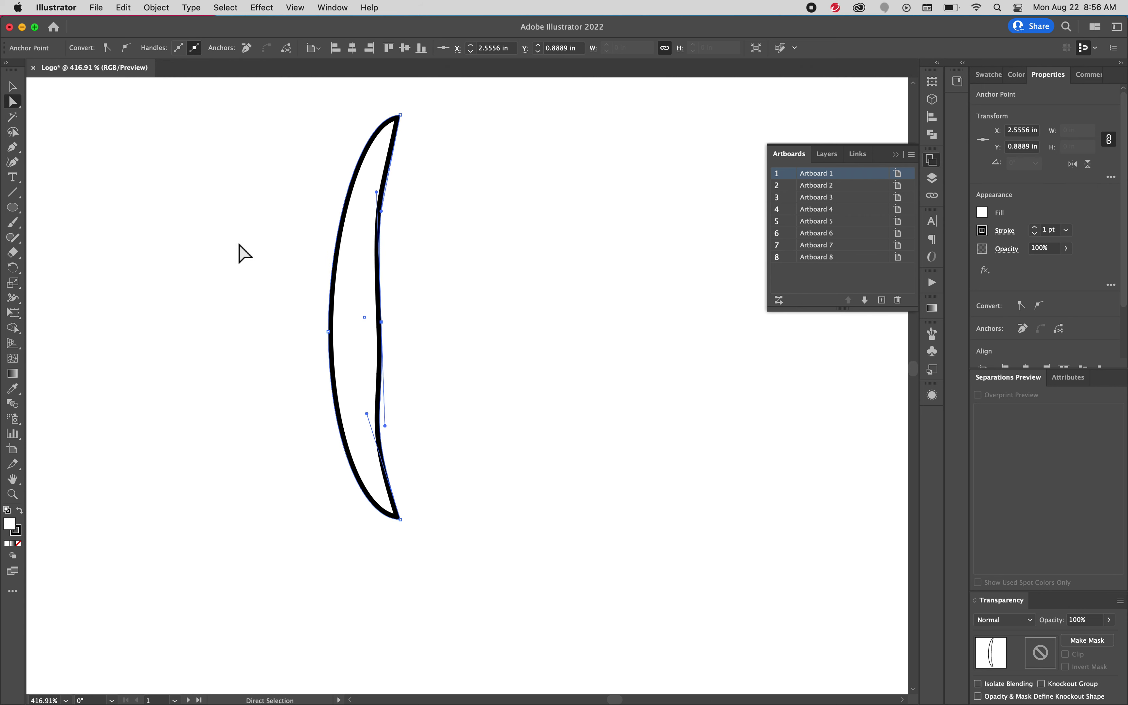
drag(381, 322, 391, 303)
drag(366, 413, 367, 404)
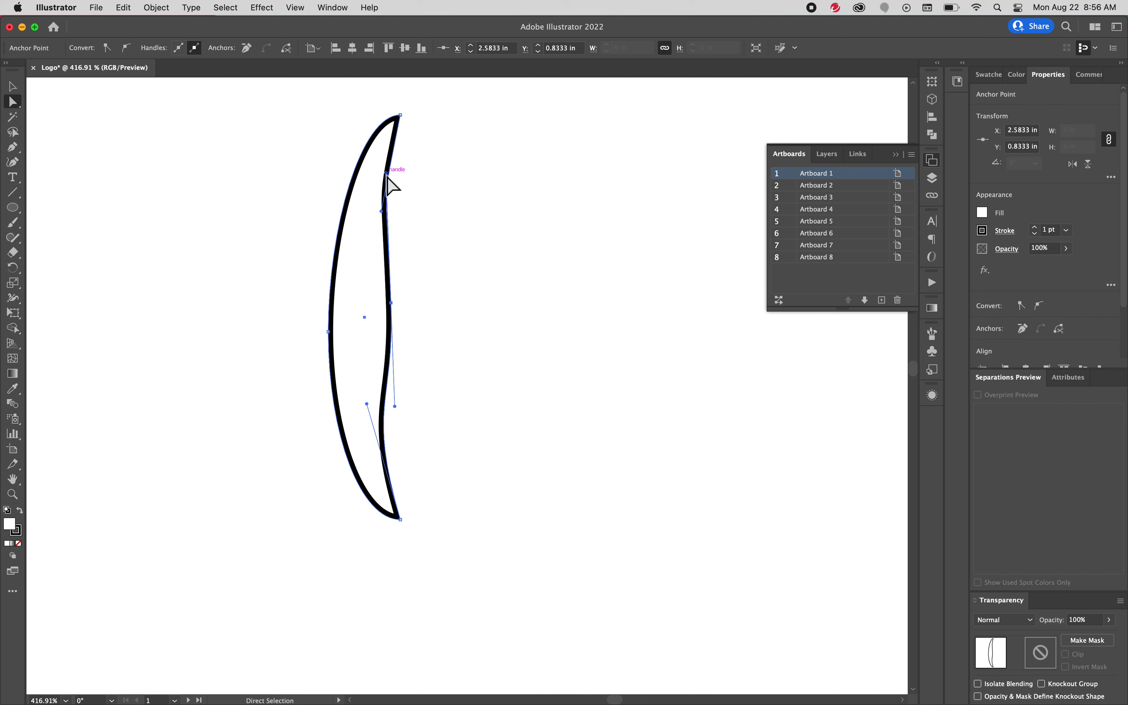
drag(383, 214, 375, 201)
drag(393, 304, 399, 312)
drag(378, 204, 378, 227)
drag(329, 332, 319, 313)
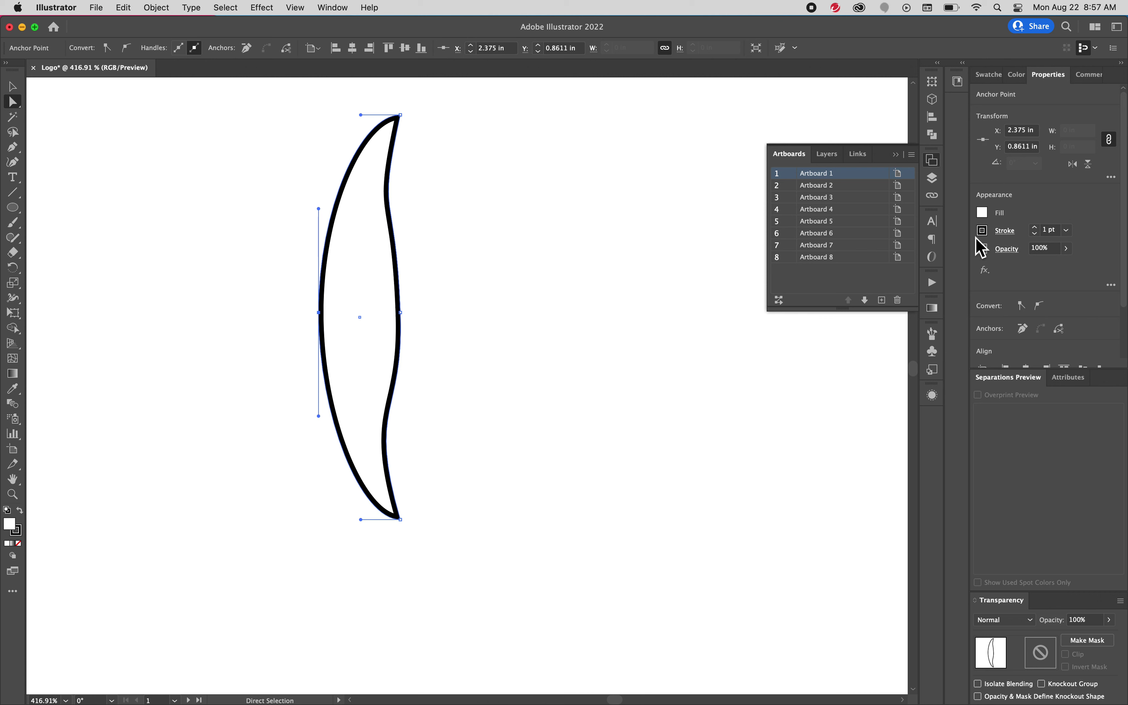
Fill the petal with light blue, hex 78BBDD, via the Color Picker
click(895, 154)
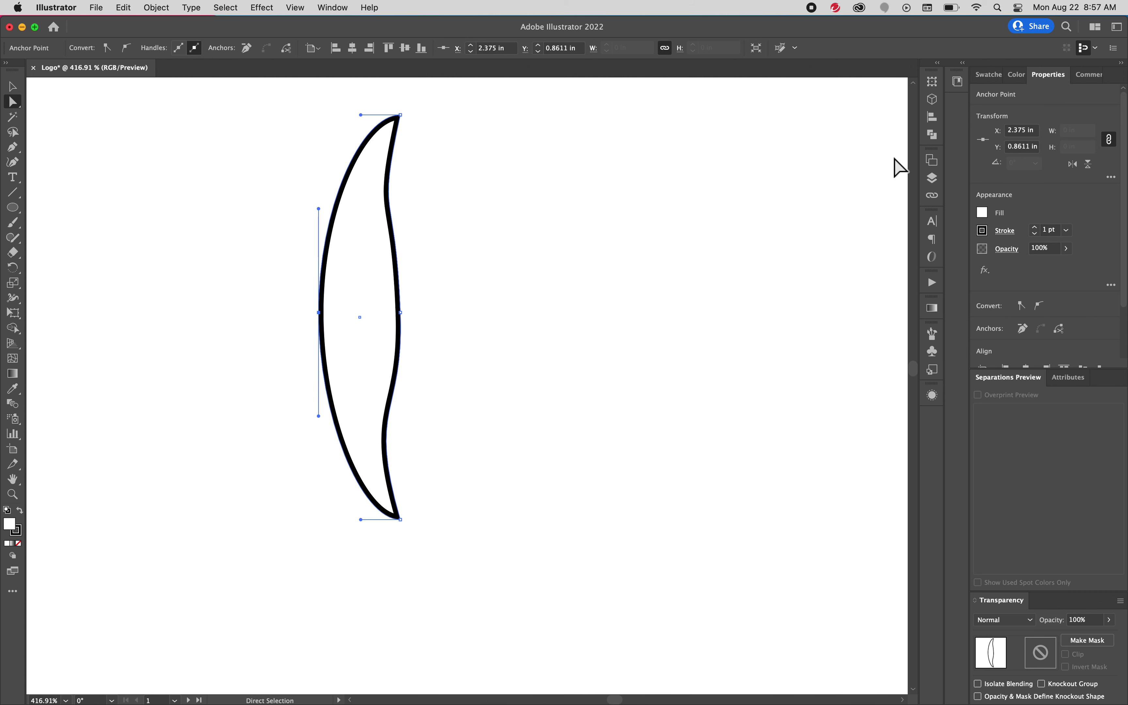
click(985, 217)
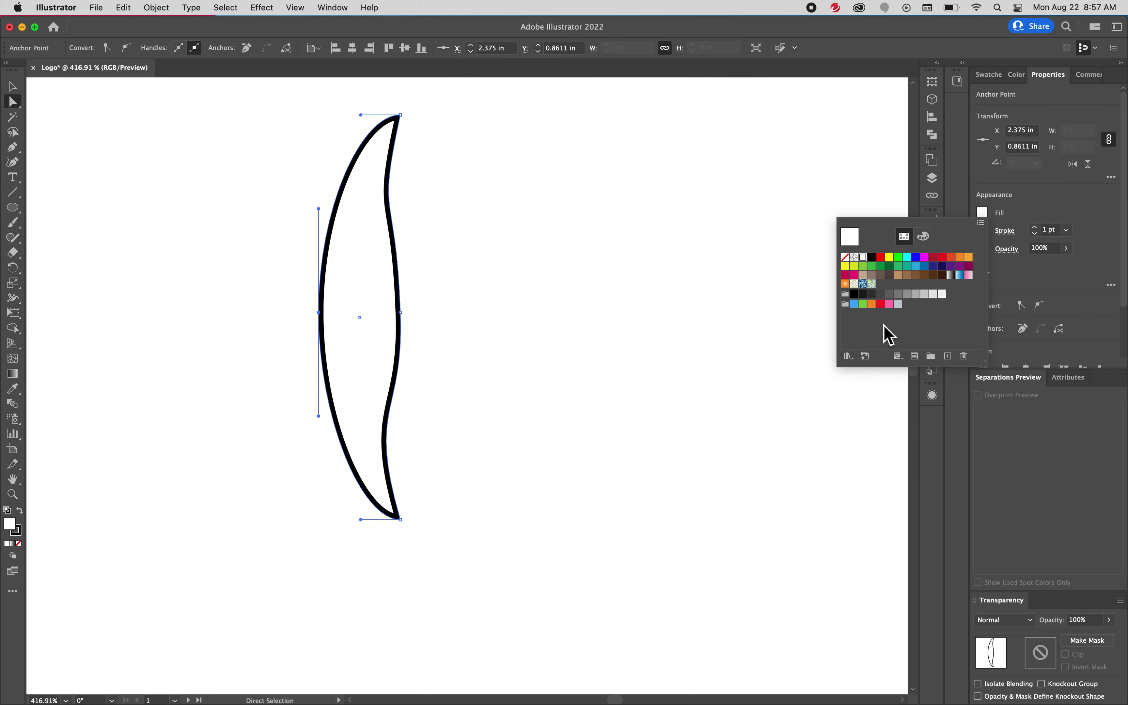
double_click(14, 532)
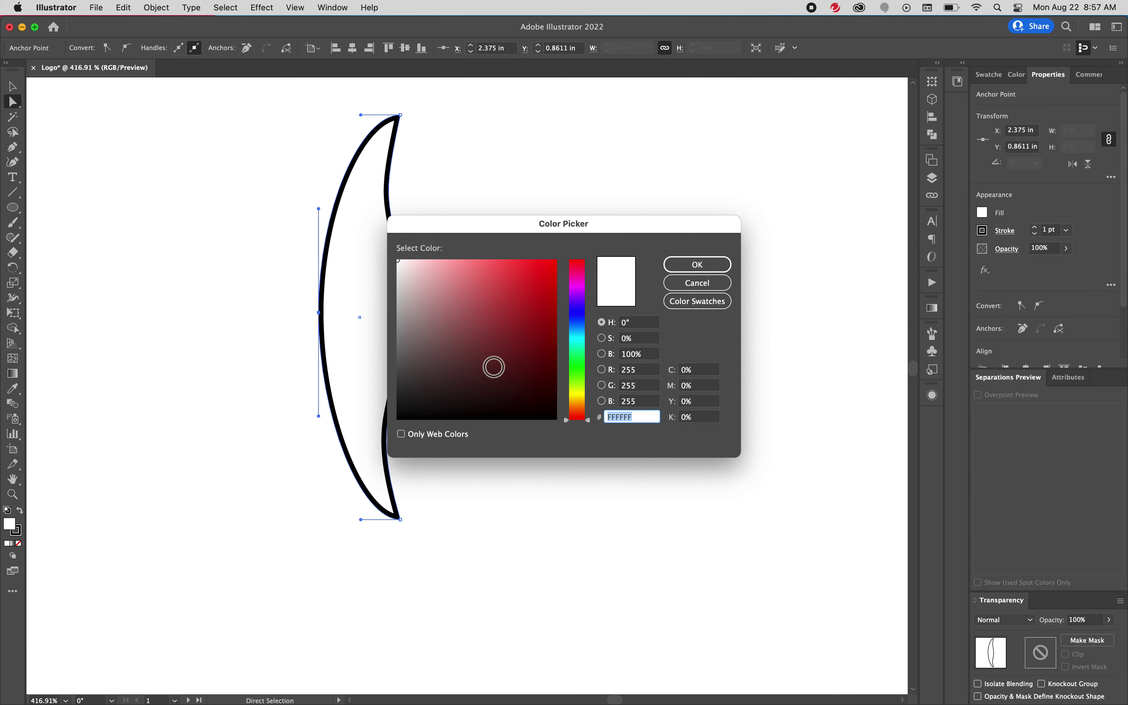
mouse_move(586, 290)
mouse_down()
mouse_move(583, 305)
mouse_move(513, 310)
mouse_move(507, 275)
mouse_up()
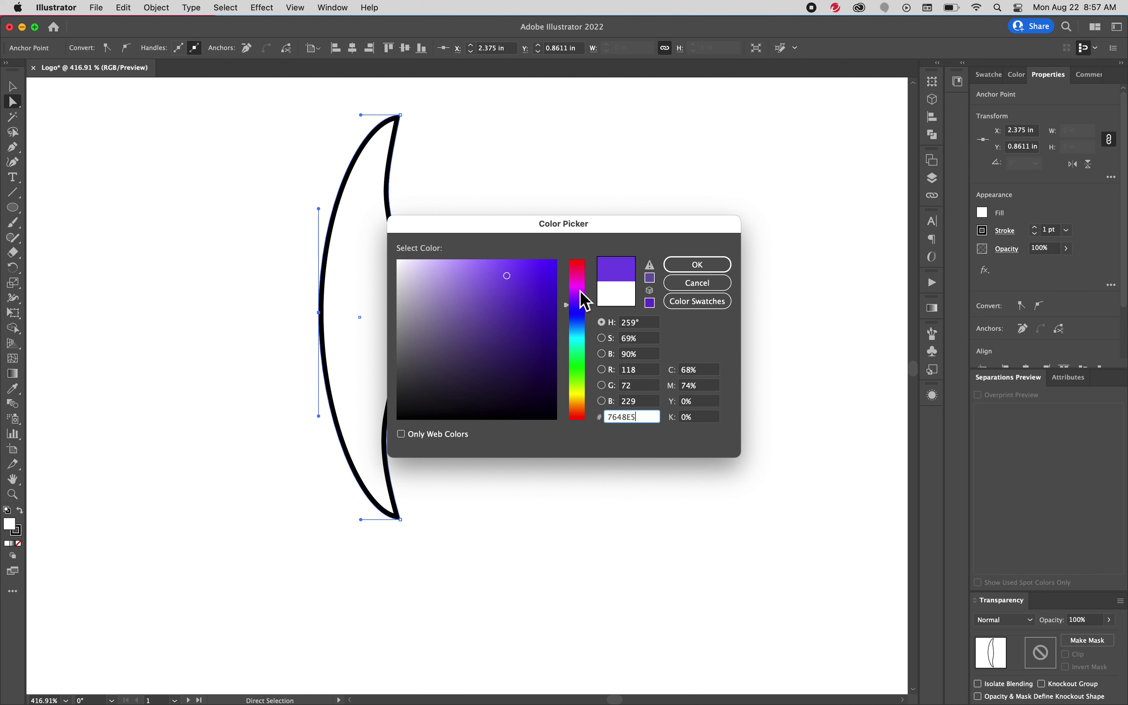
click(581, 380)
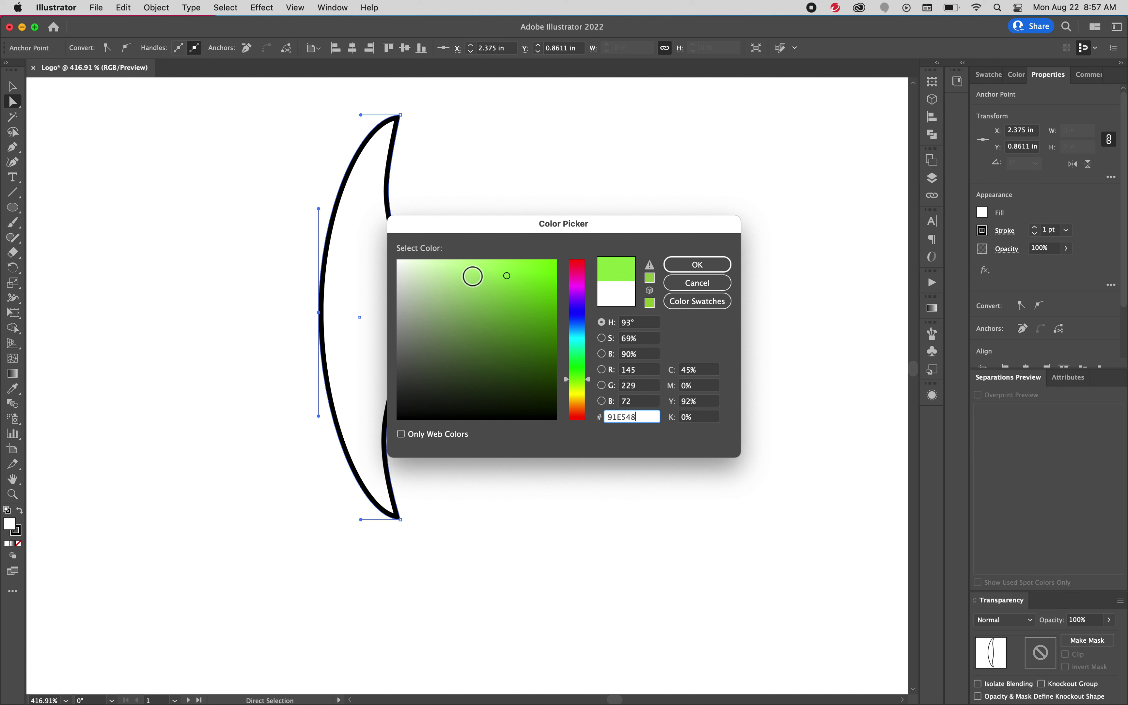
click(472, 274)
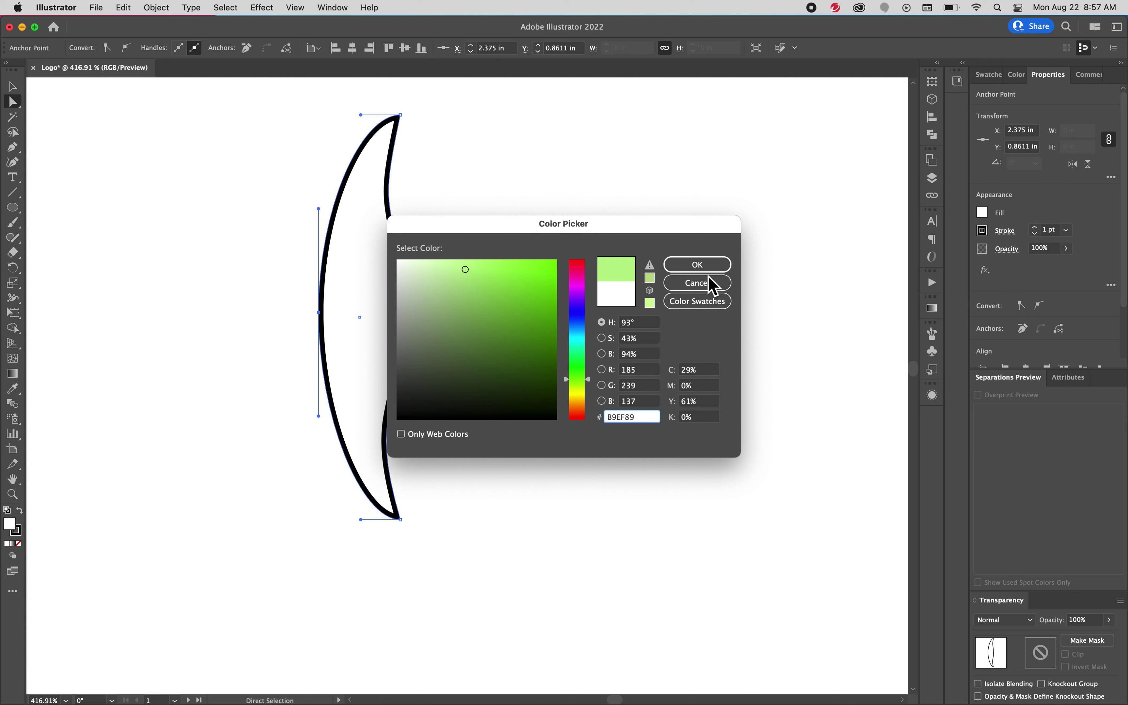
click(473, 268)
click(581, 331)
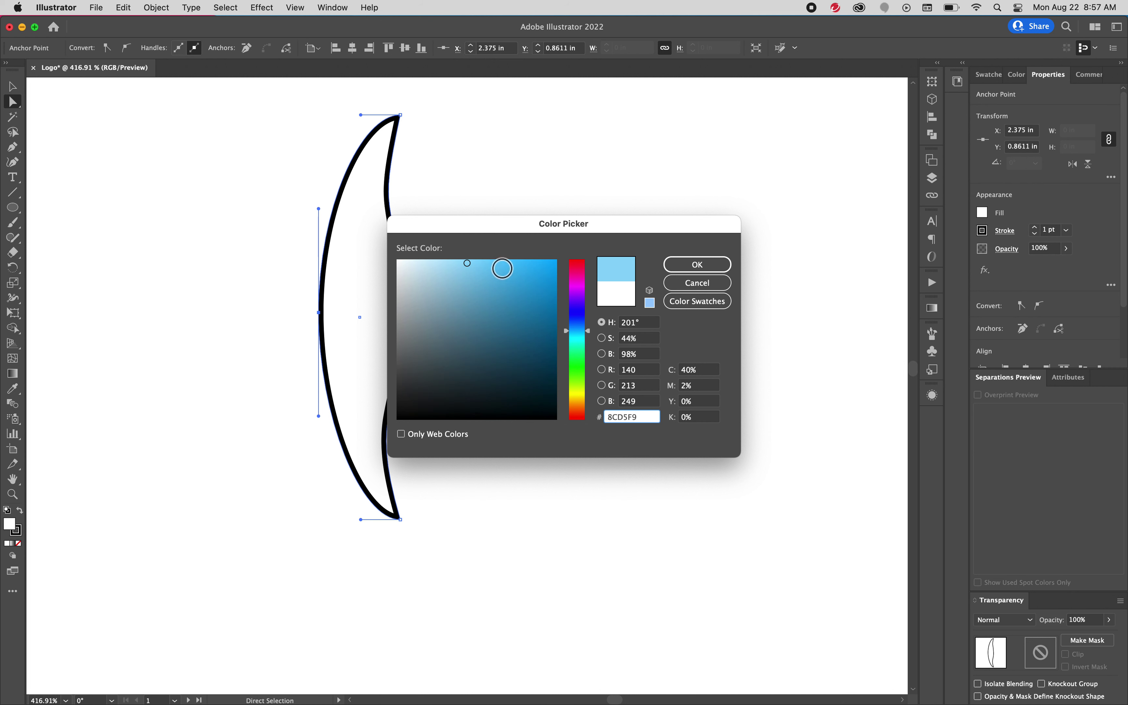
mouse_move(468, 265)
mouse_down()
mouse_move(478, 262)
mouse_move(470, 280)
mouse_up()
click(684, 271)
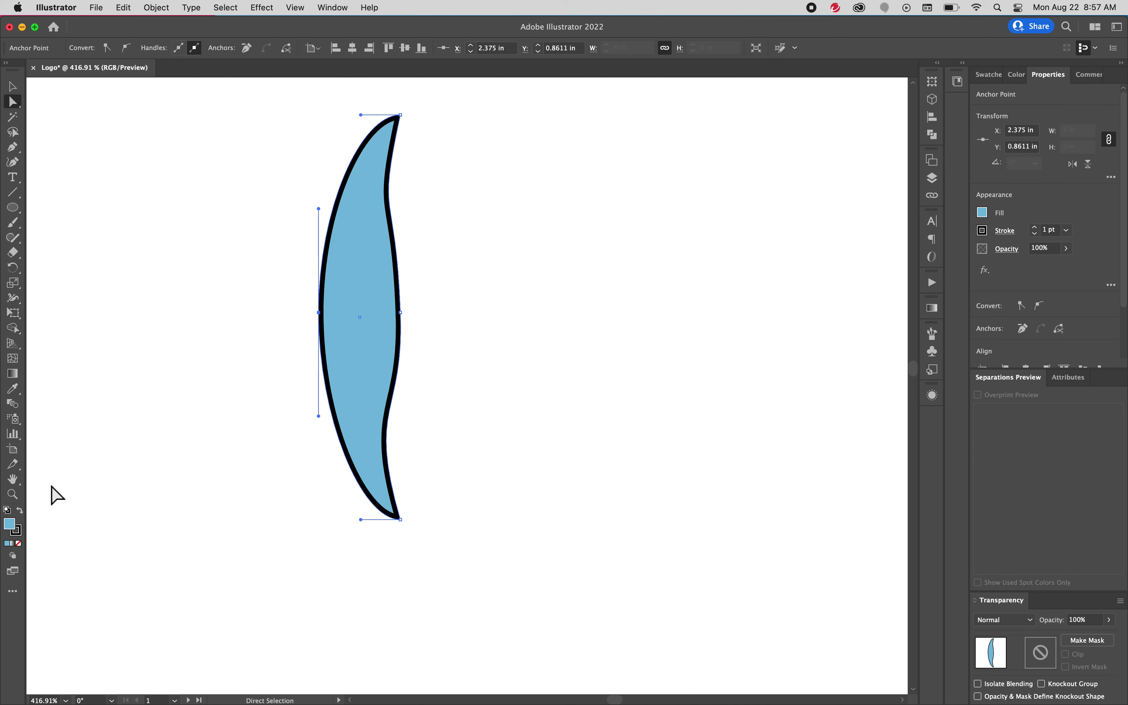
Set the petal's stroke to None, removing its black outline
click(16, 532)
click(19, 543)
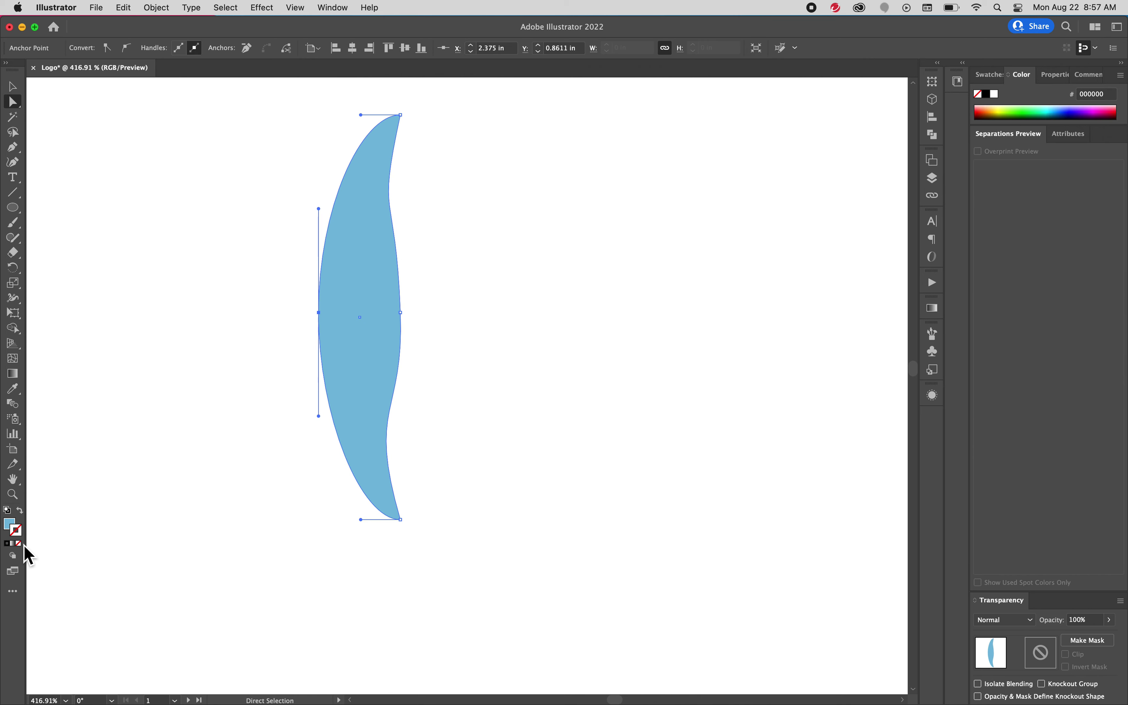
click(13, 86)
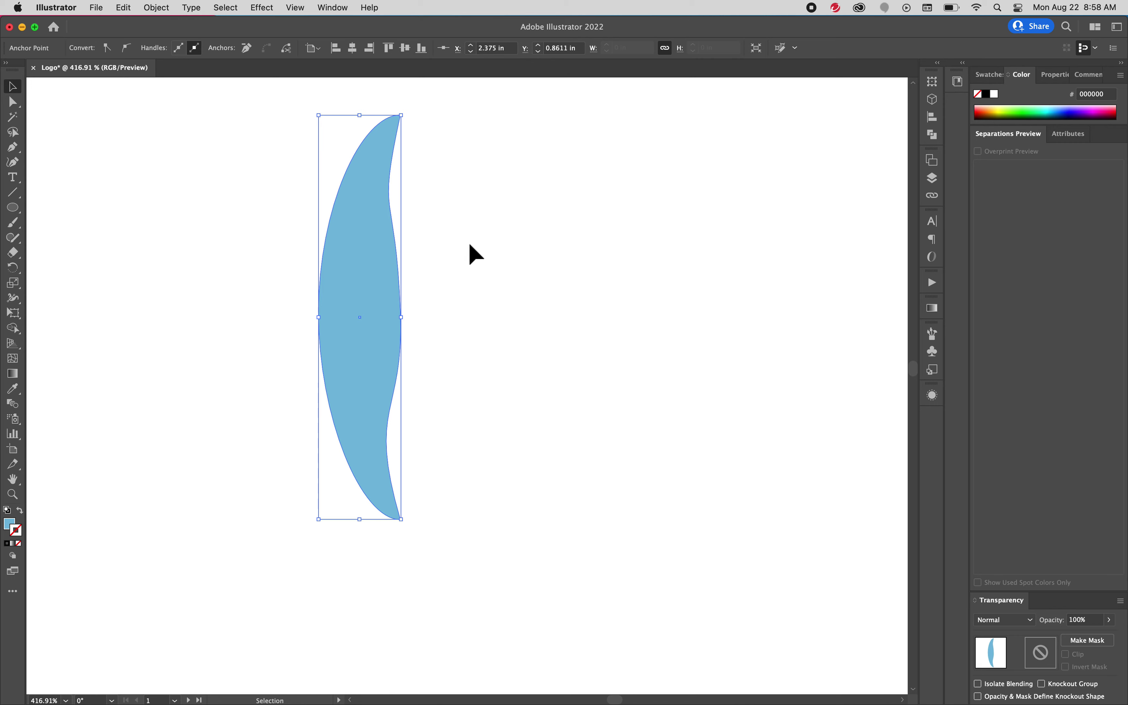
click(368, 291)
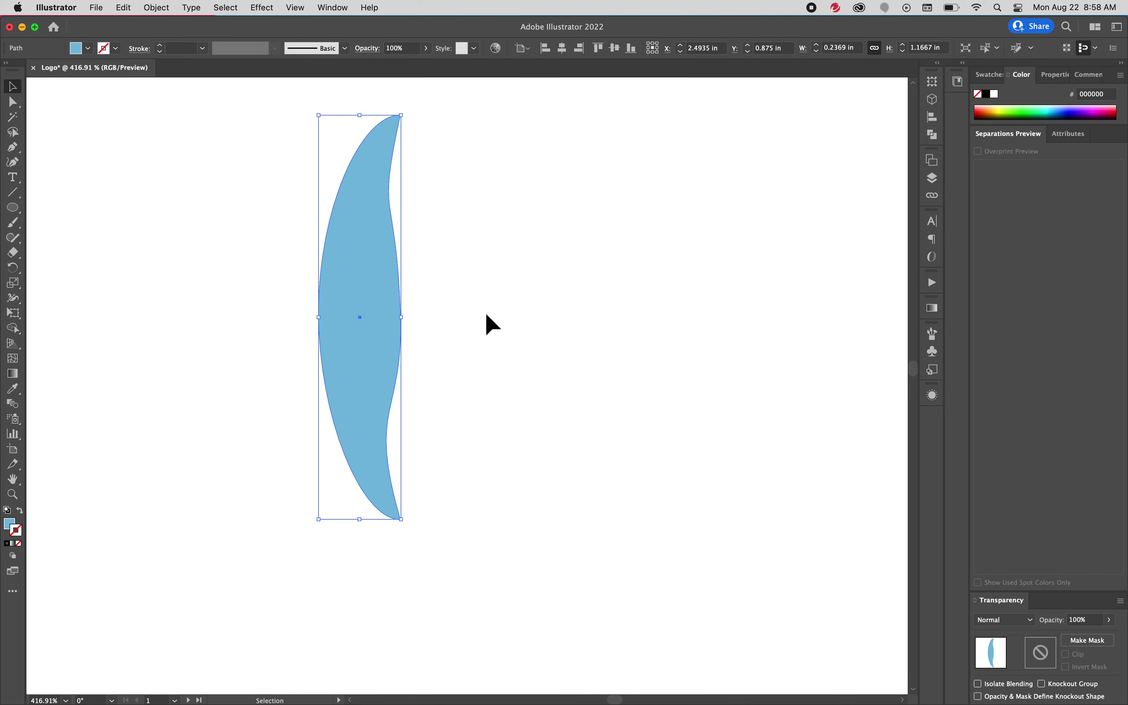
Zoom out to 200% and move the petal slightly left and up
key(a)
key(super+minus)
key(super+minus)
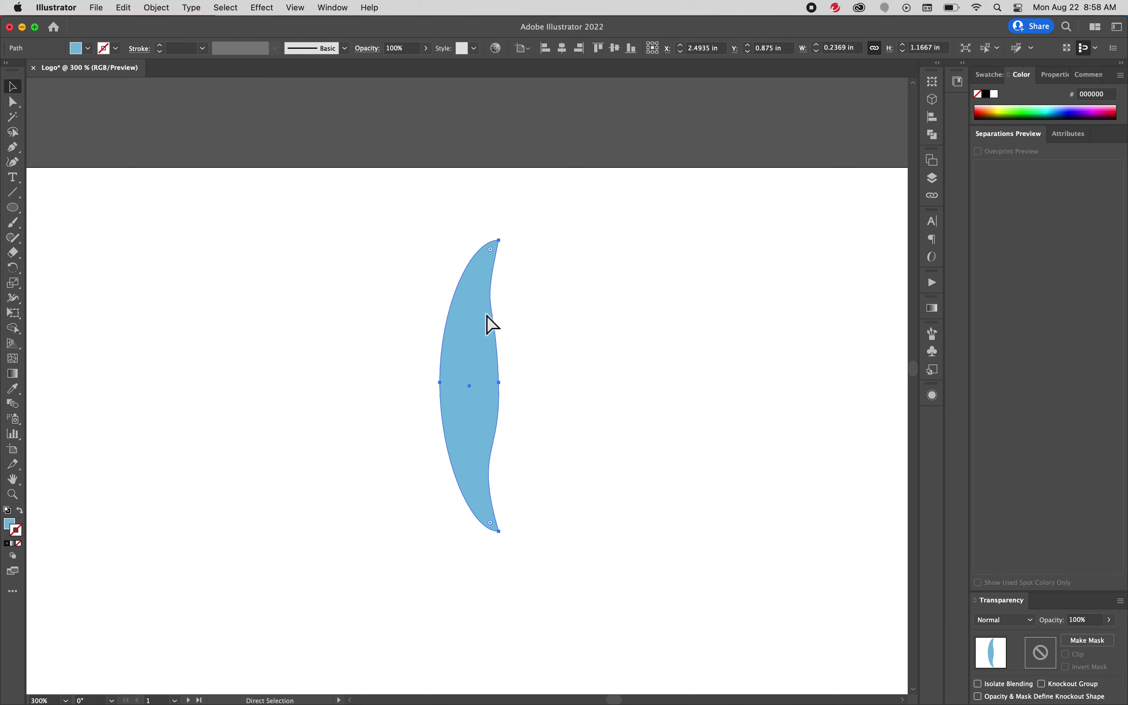
key(super+minus)
key(v)
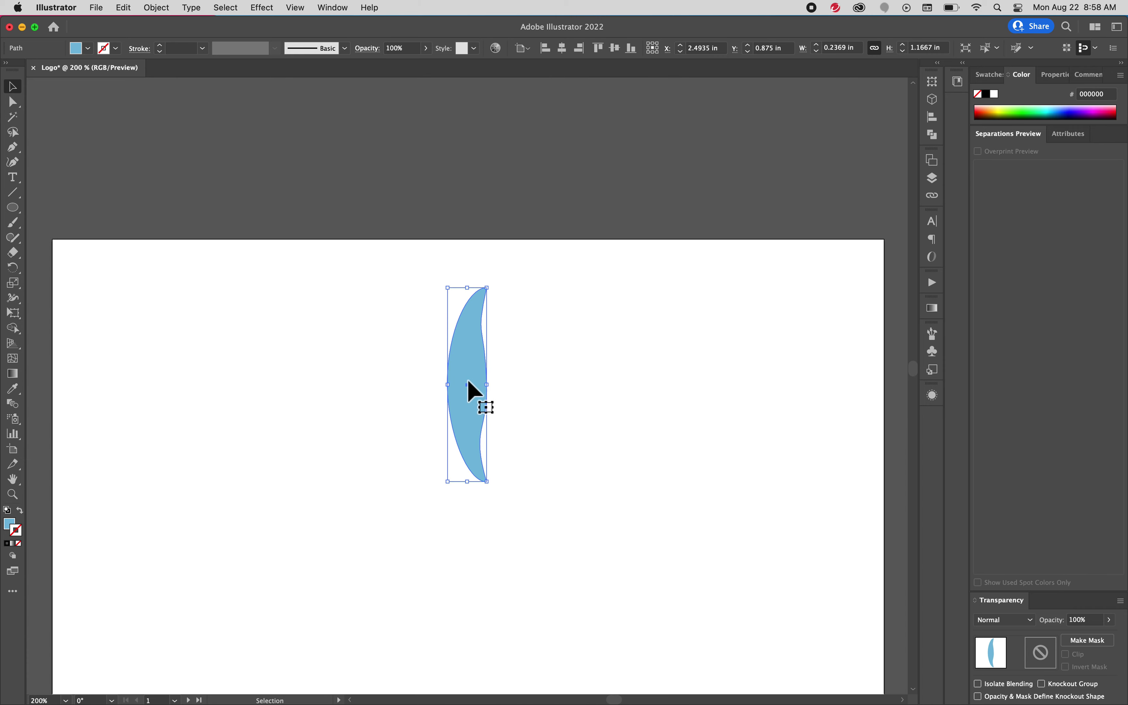
drag(468, 389, 454, 386)
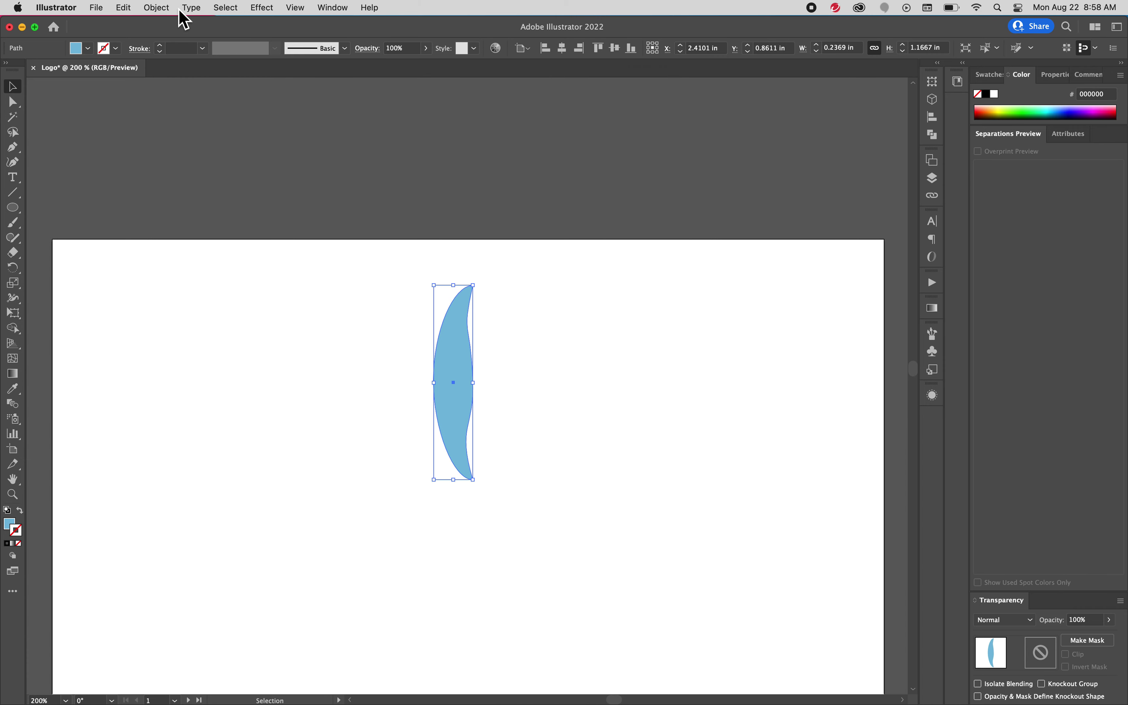
key(space)
drag(597, 354, 573, 238)
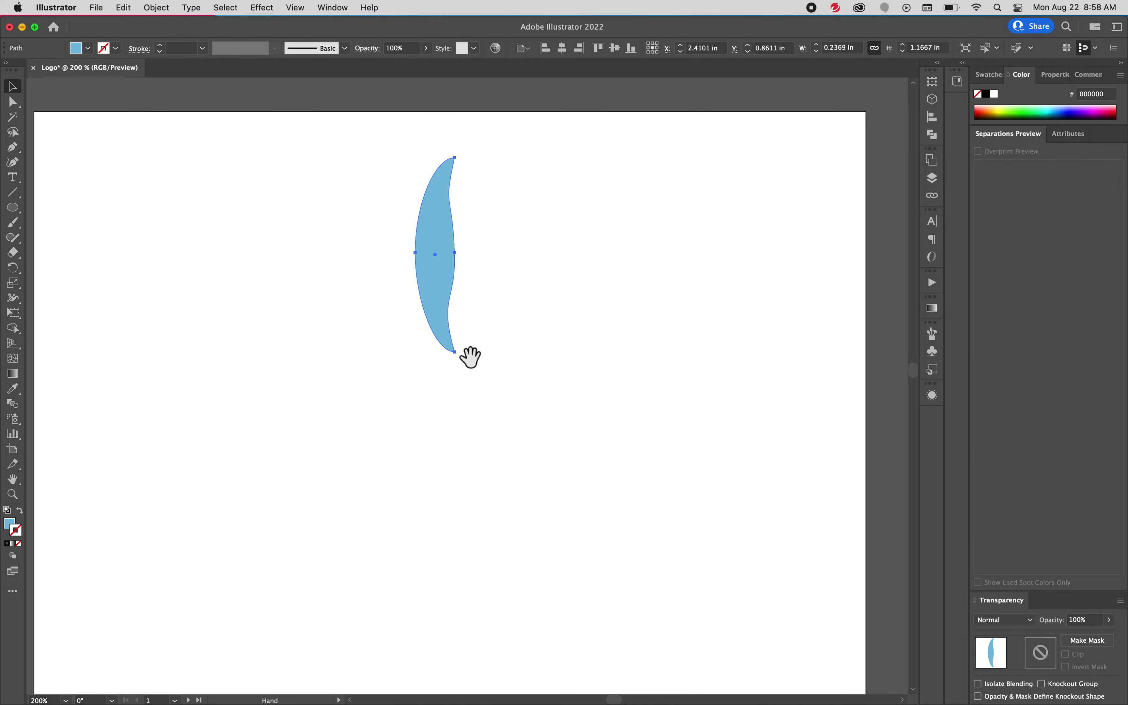
drag(493, 358, 490, 325)
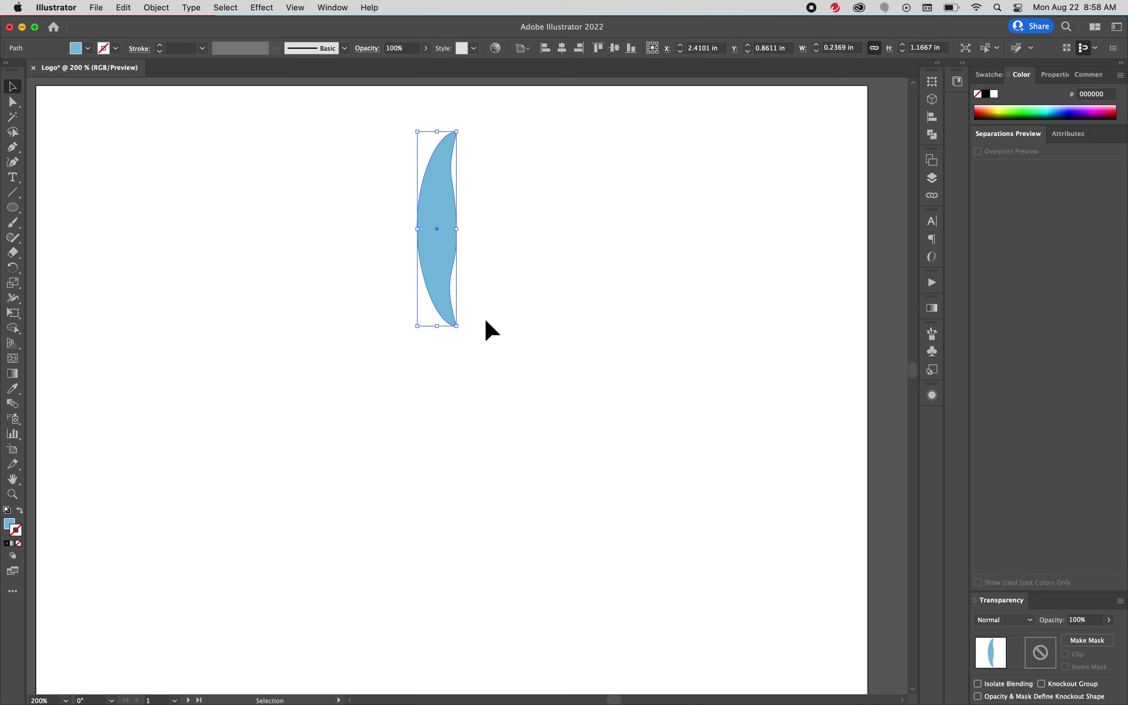
key(space)
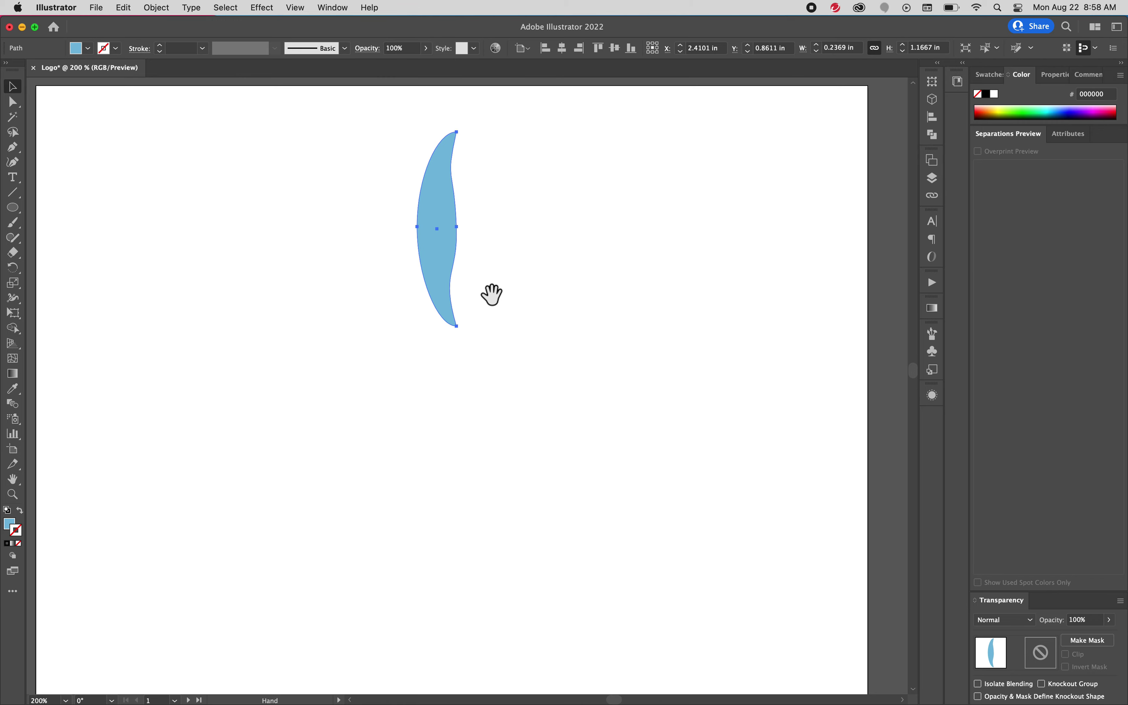
drag(485, 290, 439, 271)
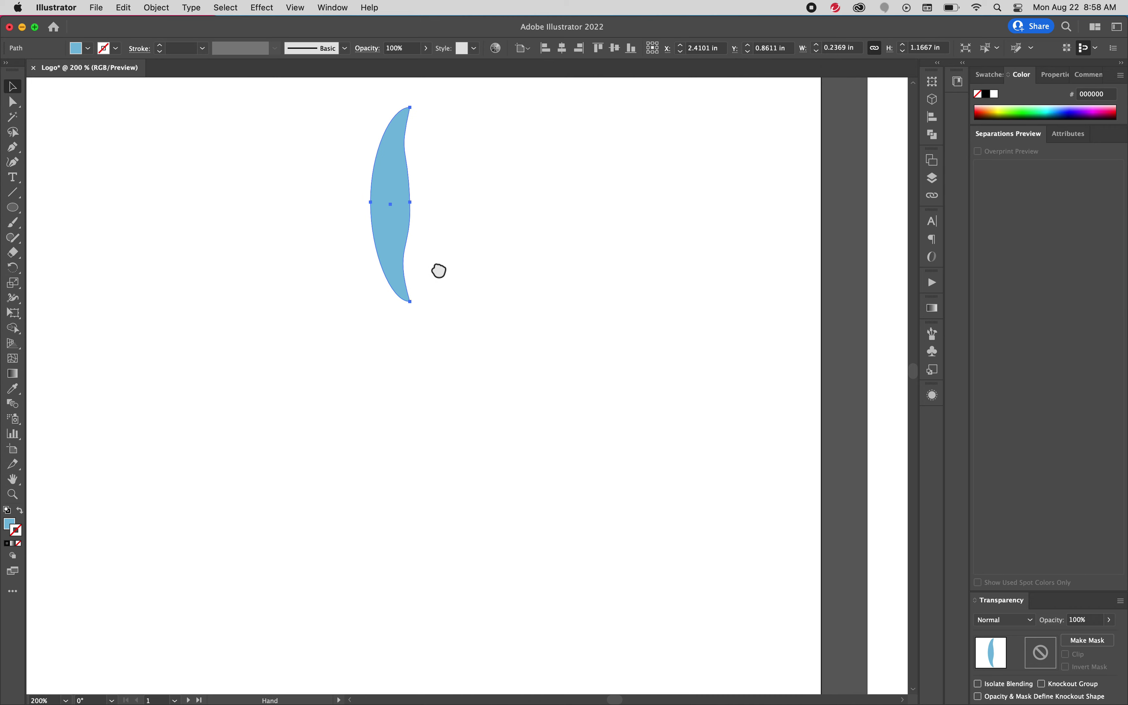
Make the blue petal a radial repeat of 14 petals, splitting the ring to leave an open gap
click(158, 8)
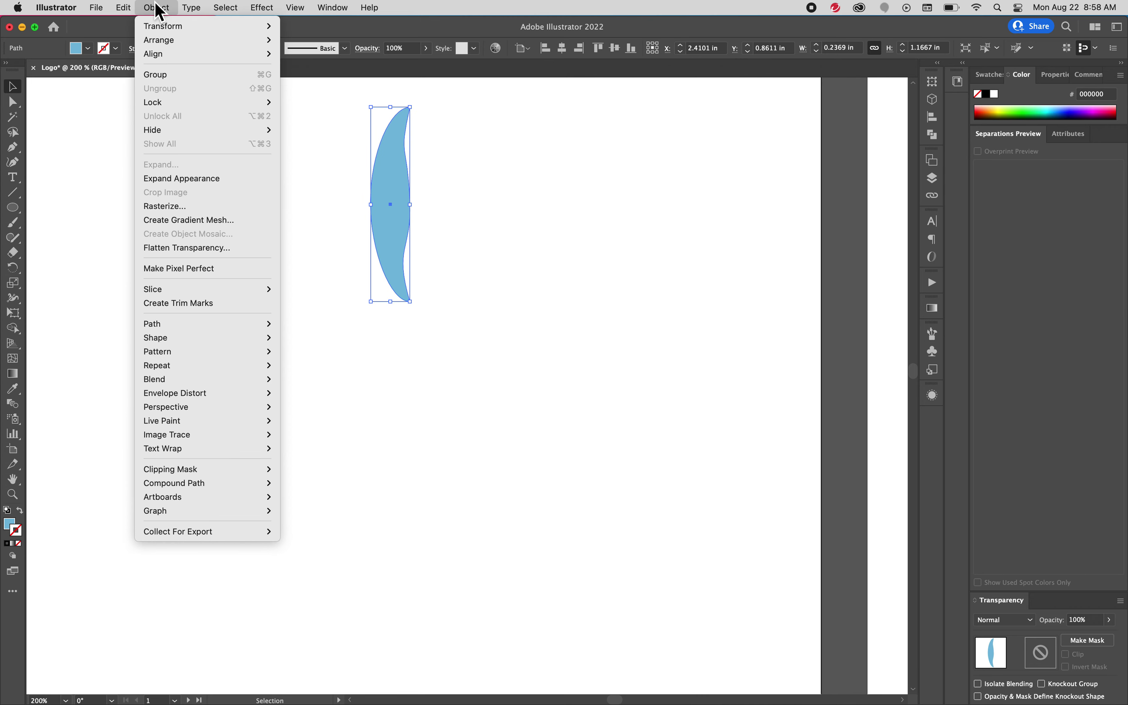
mouse_move(201, 359)
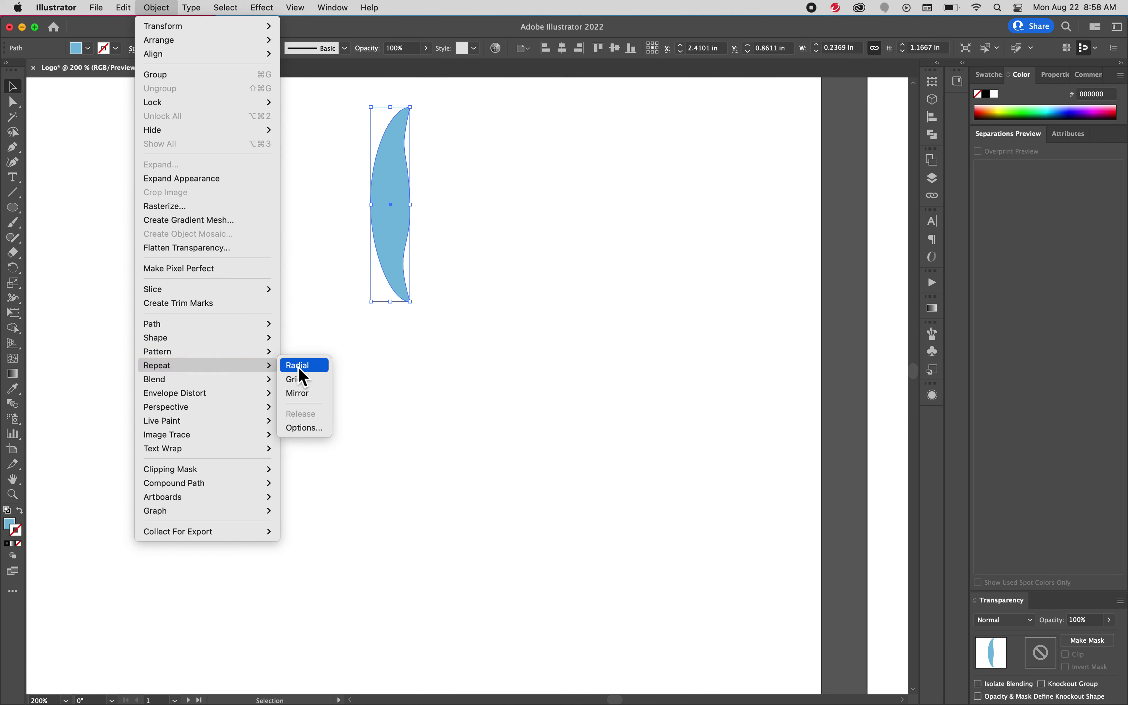
click(303, 366)
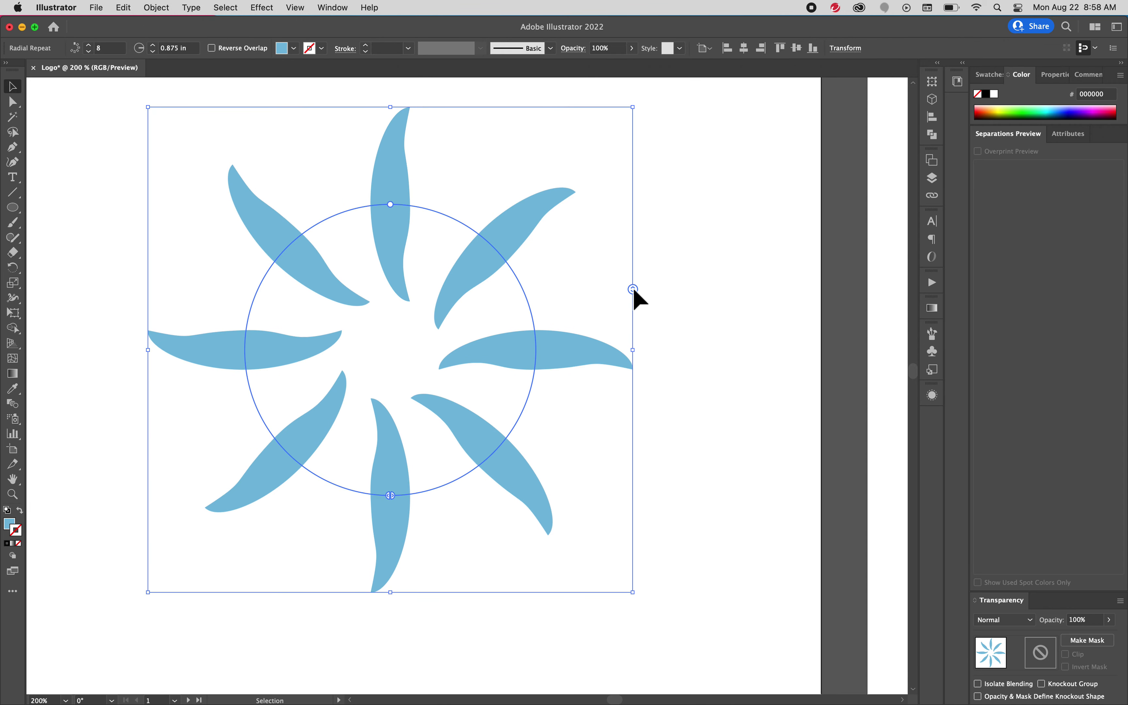
drag(632, 290, 609, 252)
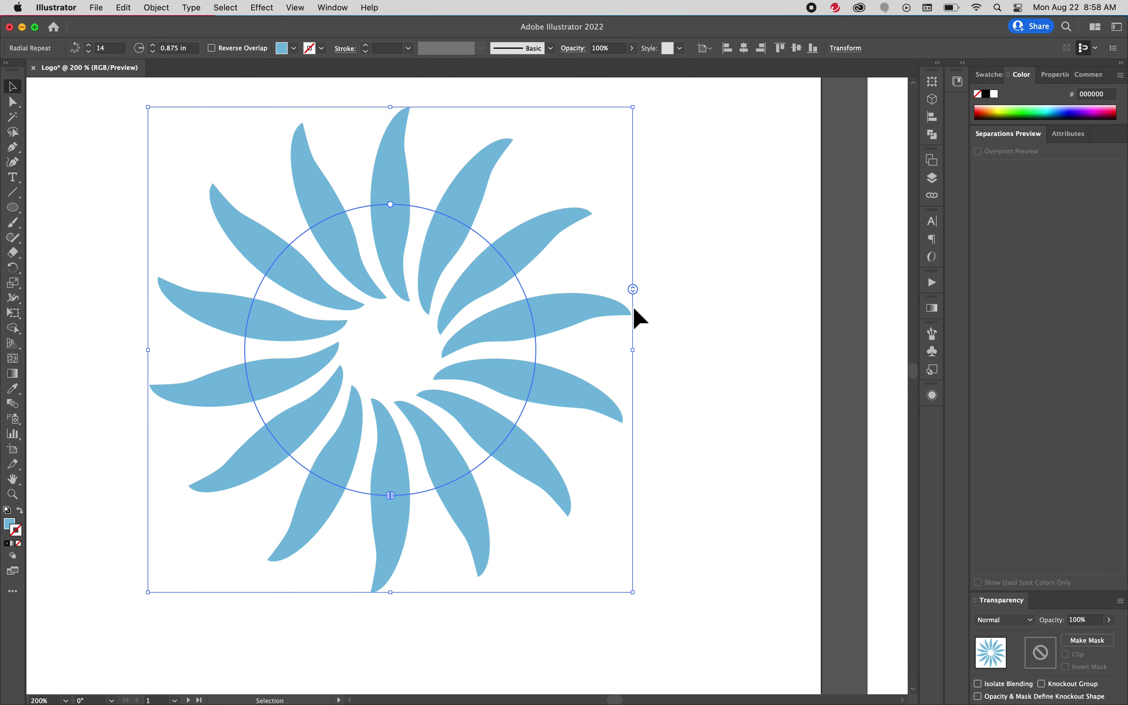
drag(392, 496, 532, 357)
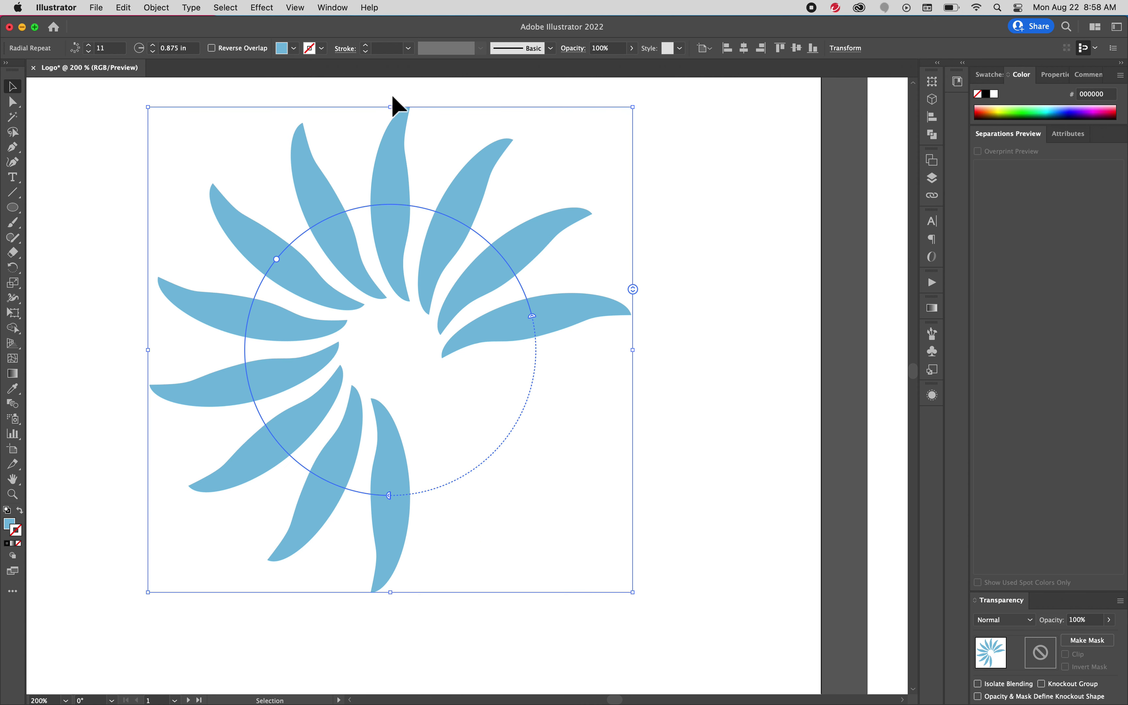
Rotate the radial petal ring about 45° so its open gap faces right
drag(397, 107, 559, 233)
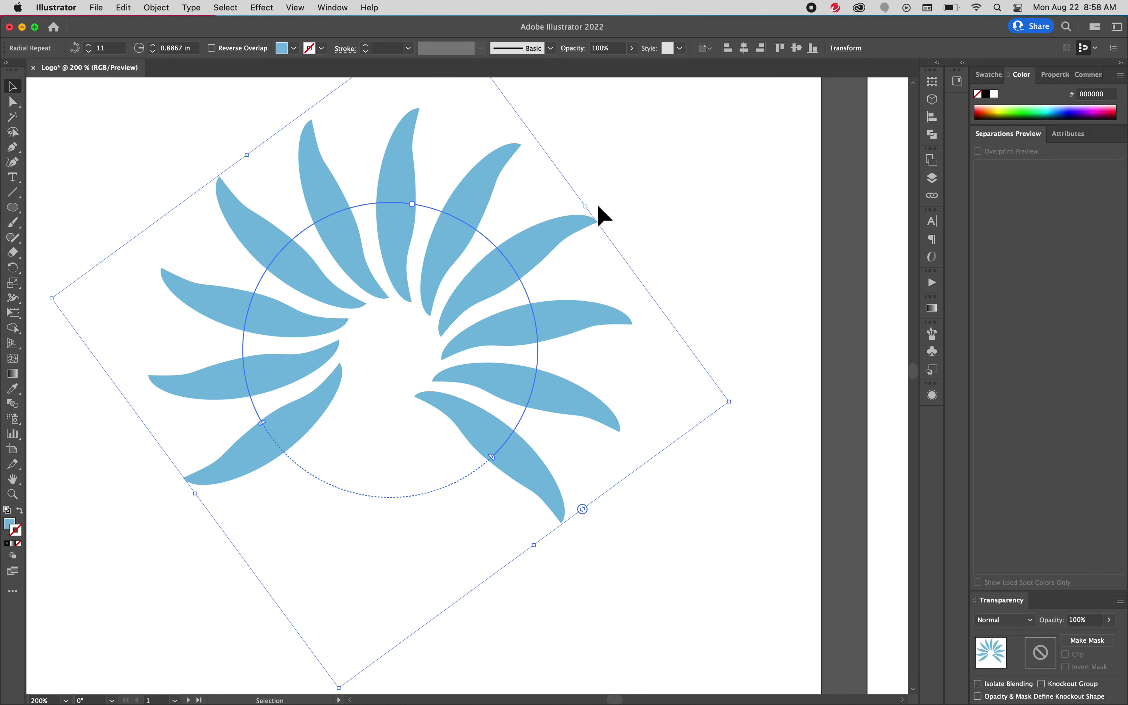
key(super+z)
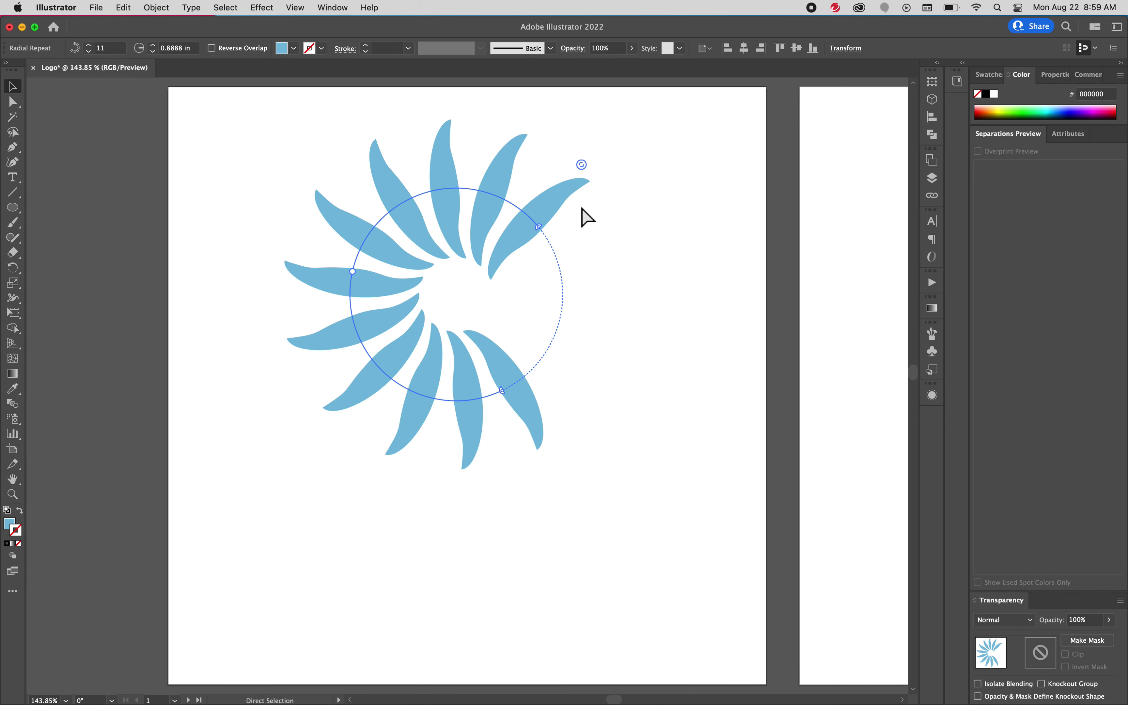
key(v)
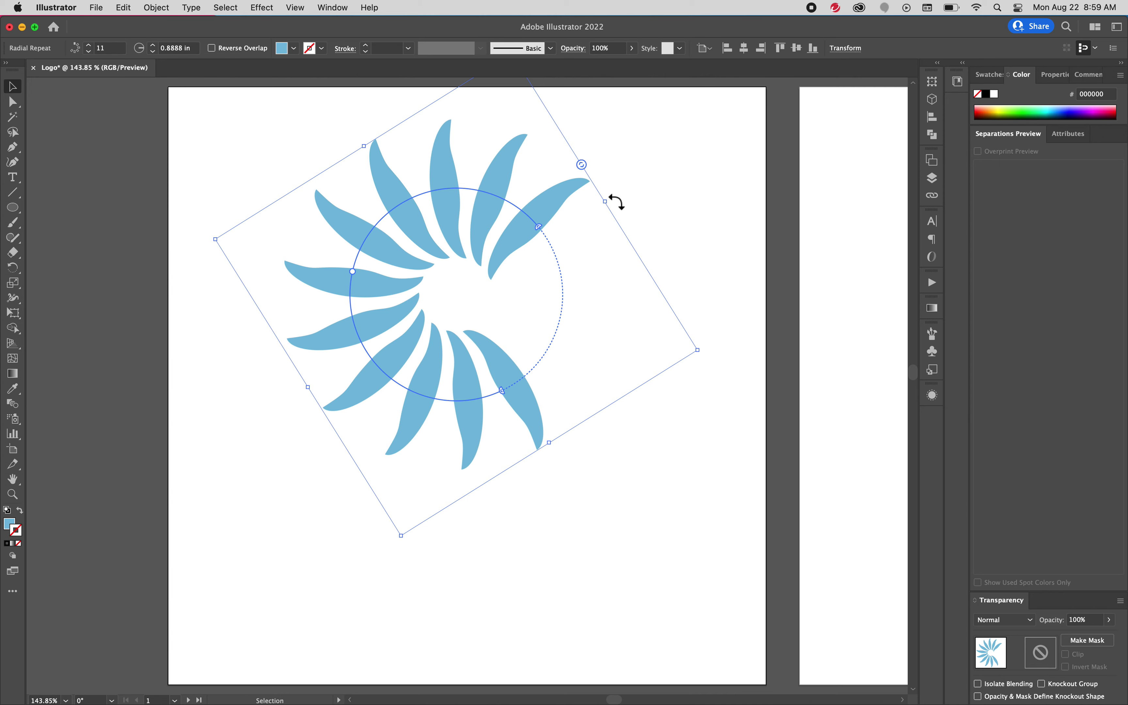
drag(616, 201, 597, 158)
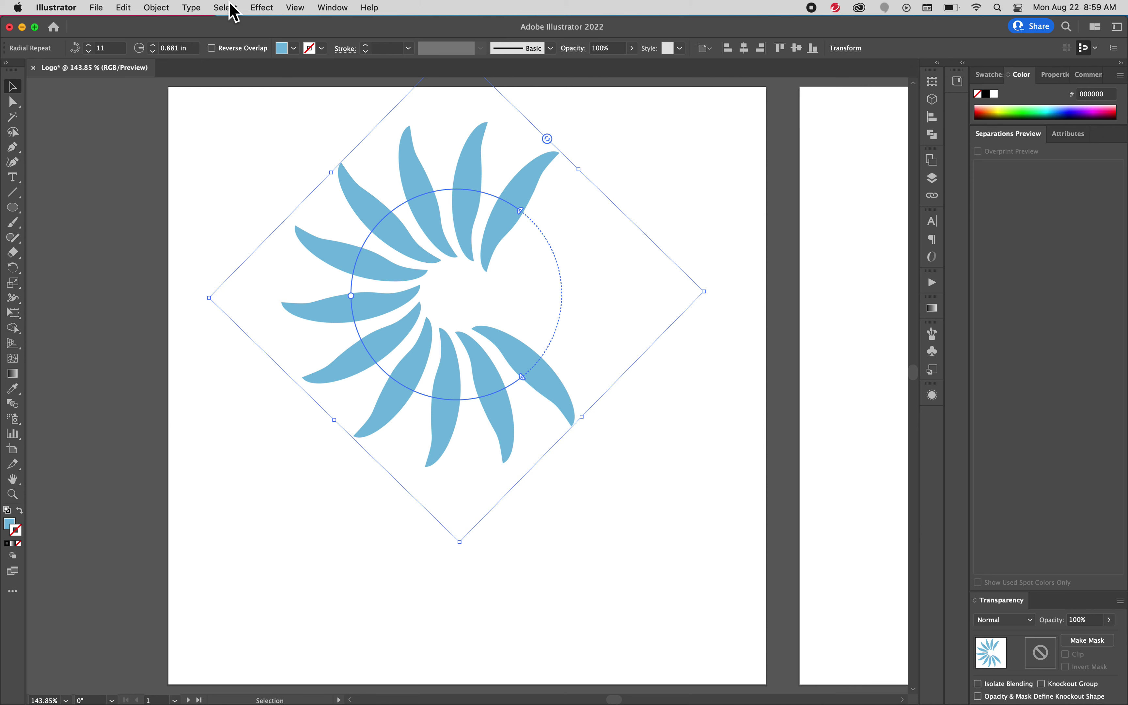
Show the radial repeat in the Properties panel, enlarged to reveal Align and Quick Actions
click(1055, 82)
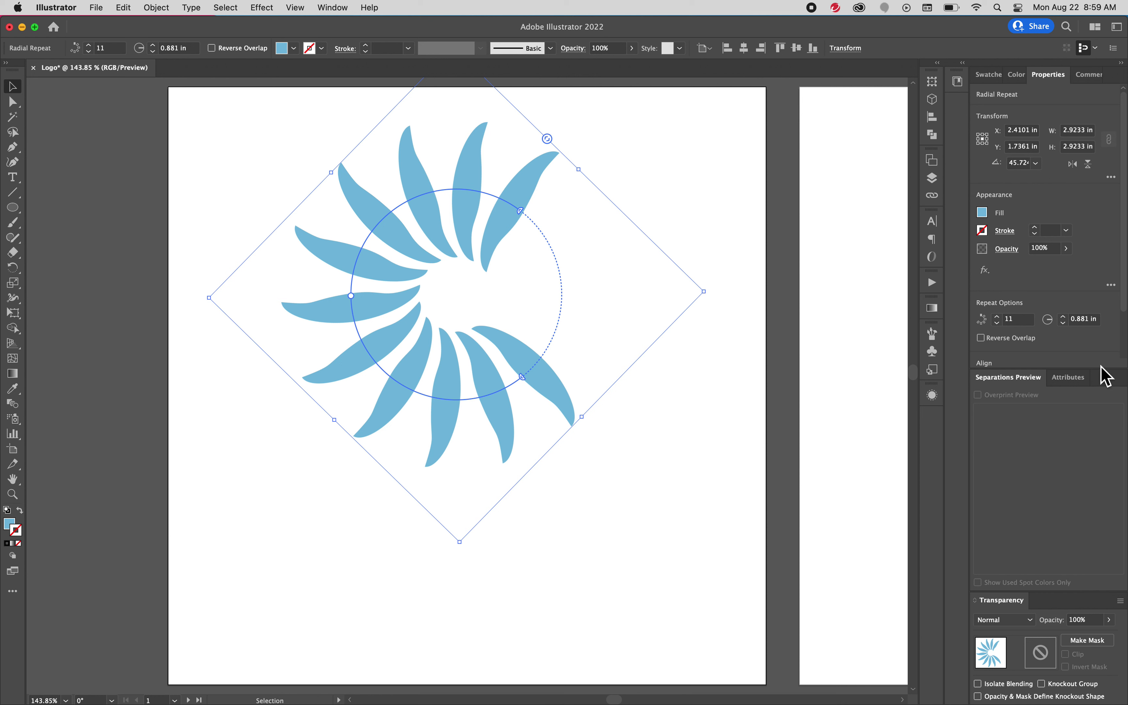
drag(1102, 375, 1118, 512)
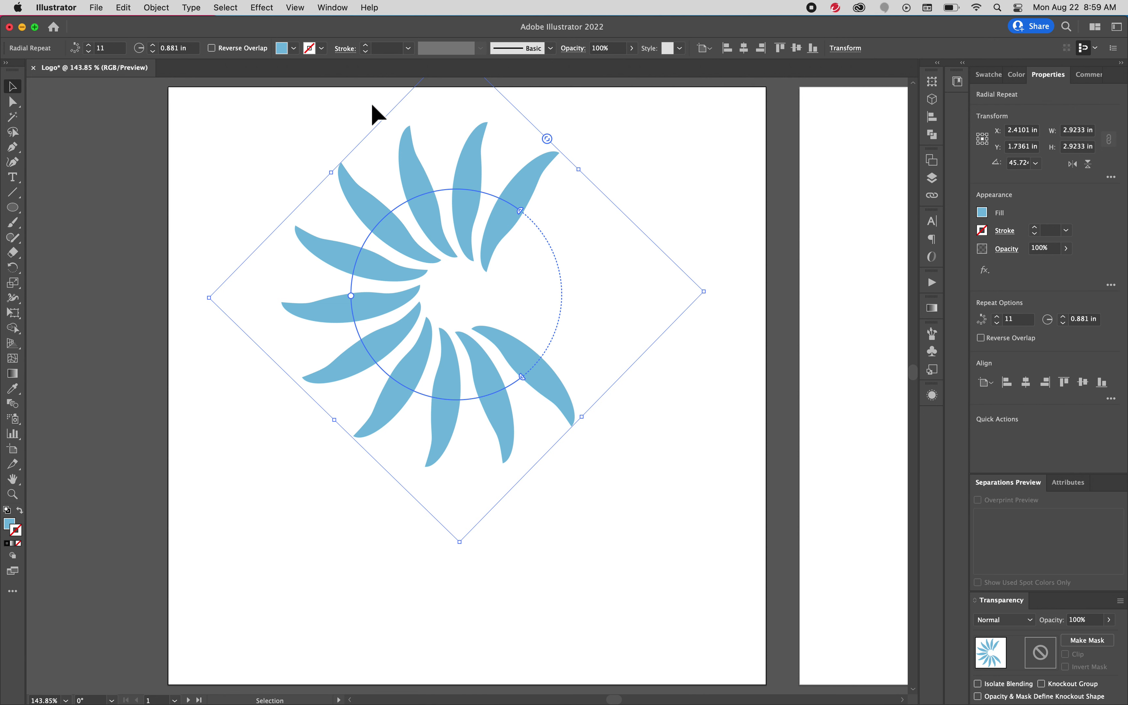
Expand the radial repeat into a plain group of petal shapes
click(161, 7)
click(195, 167)
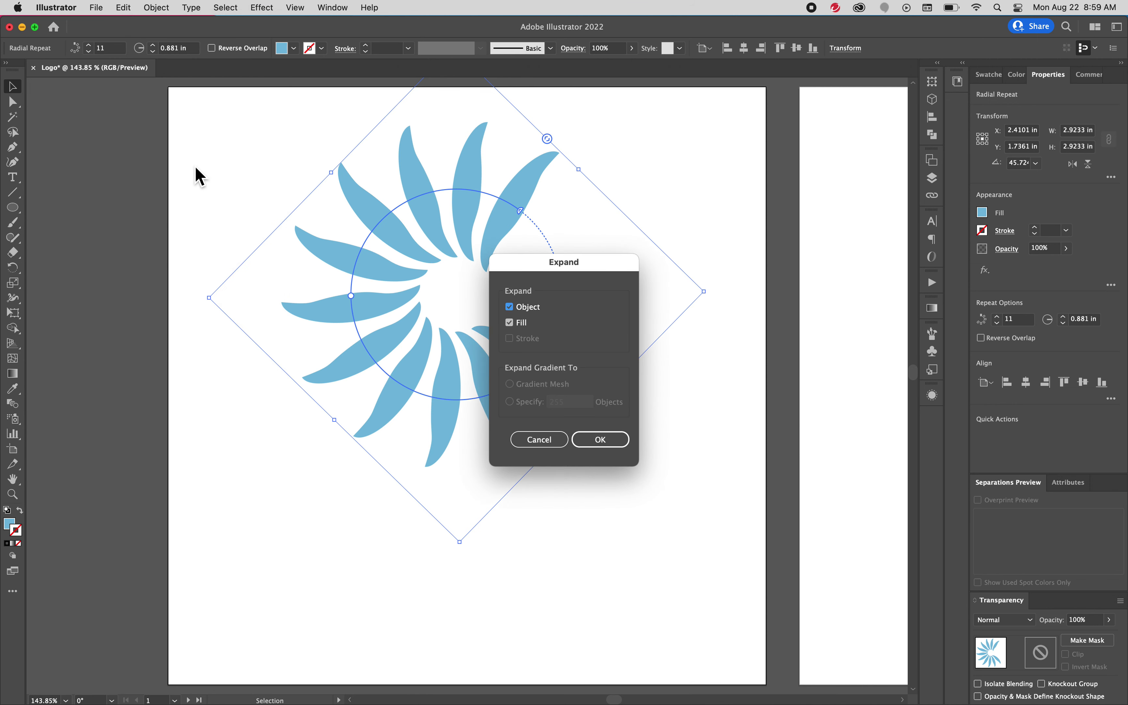
click(600, 440)
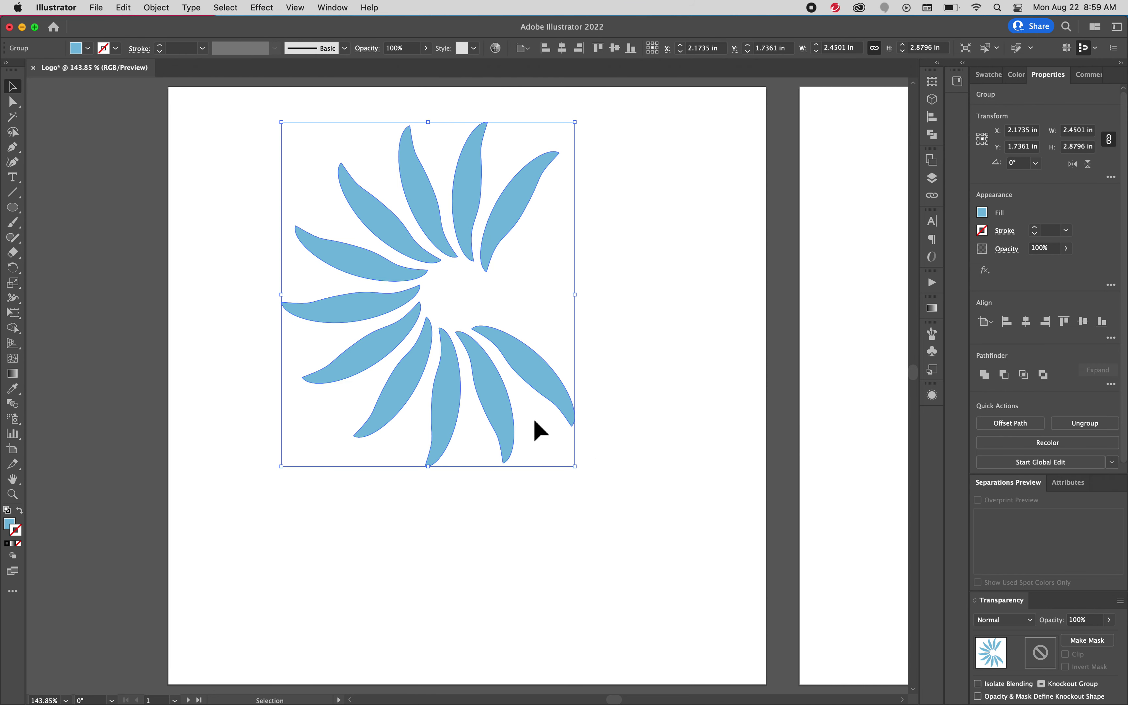
Shrink the petal group to about 1.63 × 1.91 in and move it left
drag(515, 361, 440, 428)
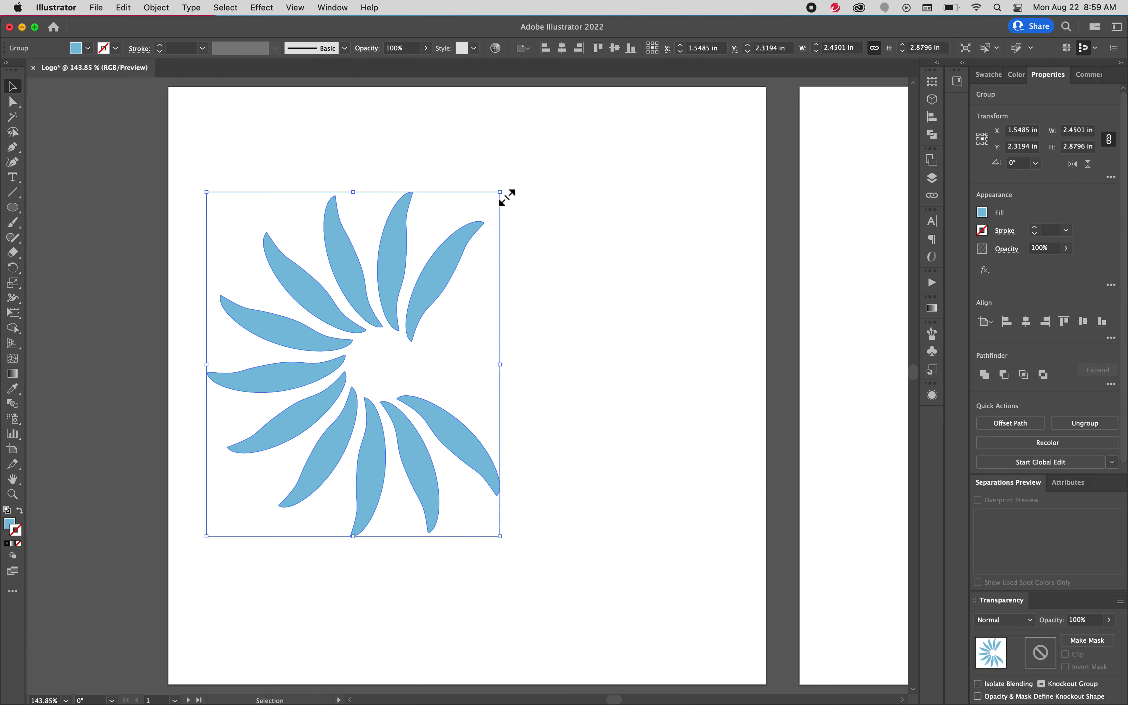
drag(507, 196, 402, 306)
drag(345, 368, 346, 312)
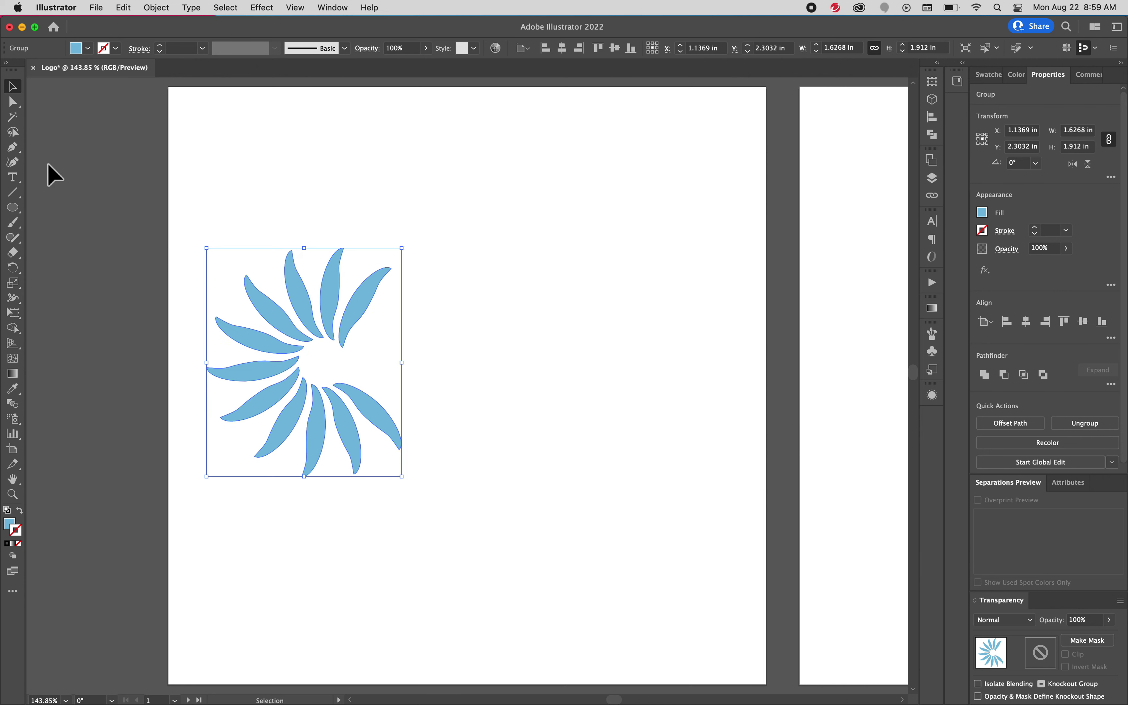
Draw a text area right of the petals, enter the full name, and select it
click(14, 182)
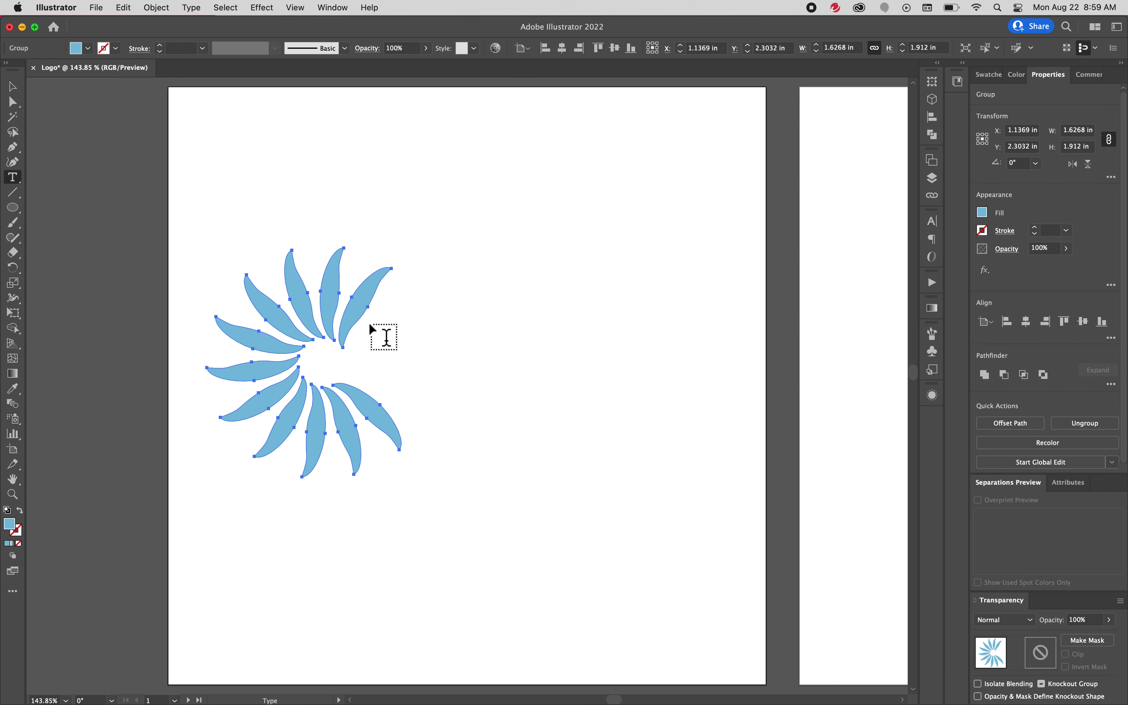
drag(370, 324, 636, 397)
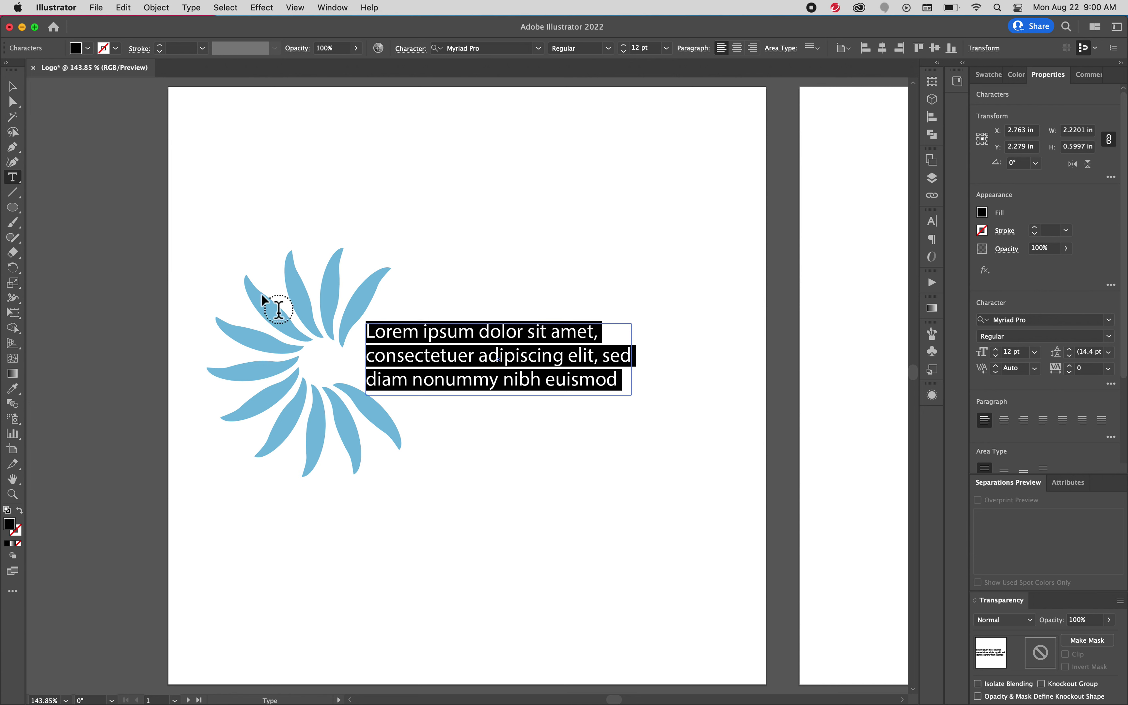
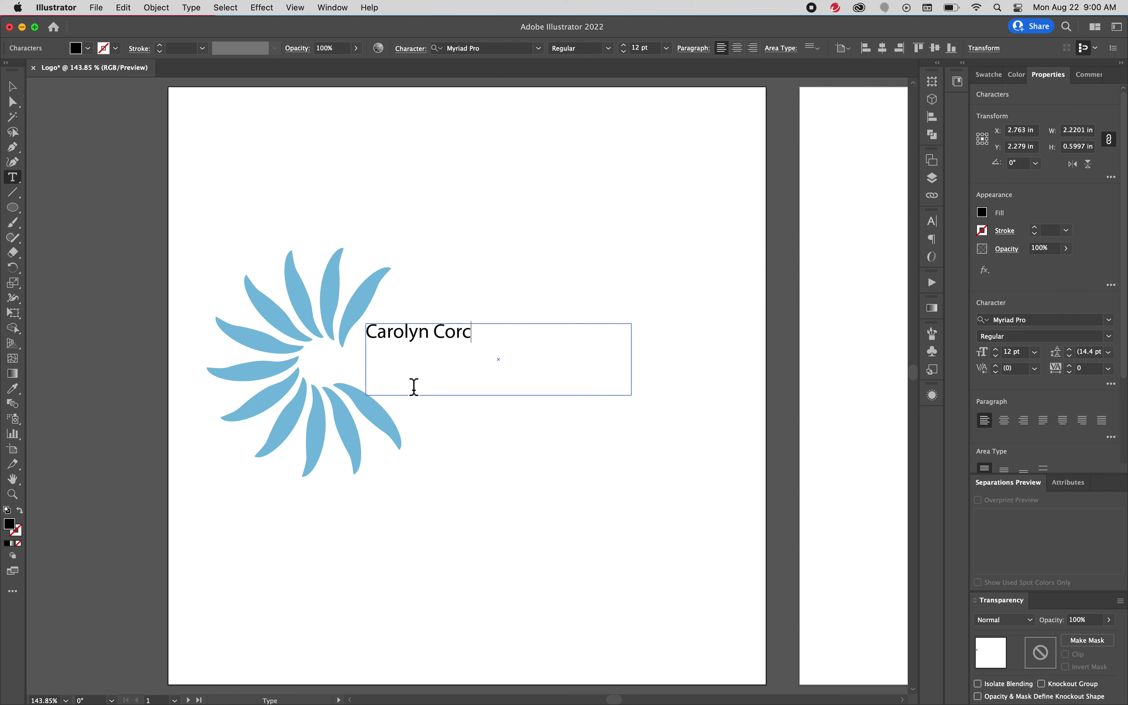
key(super+a)
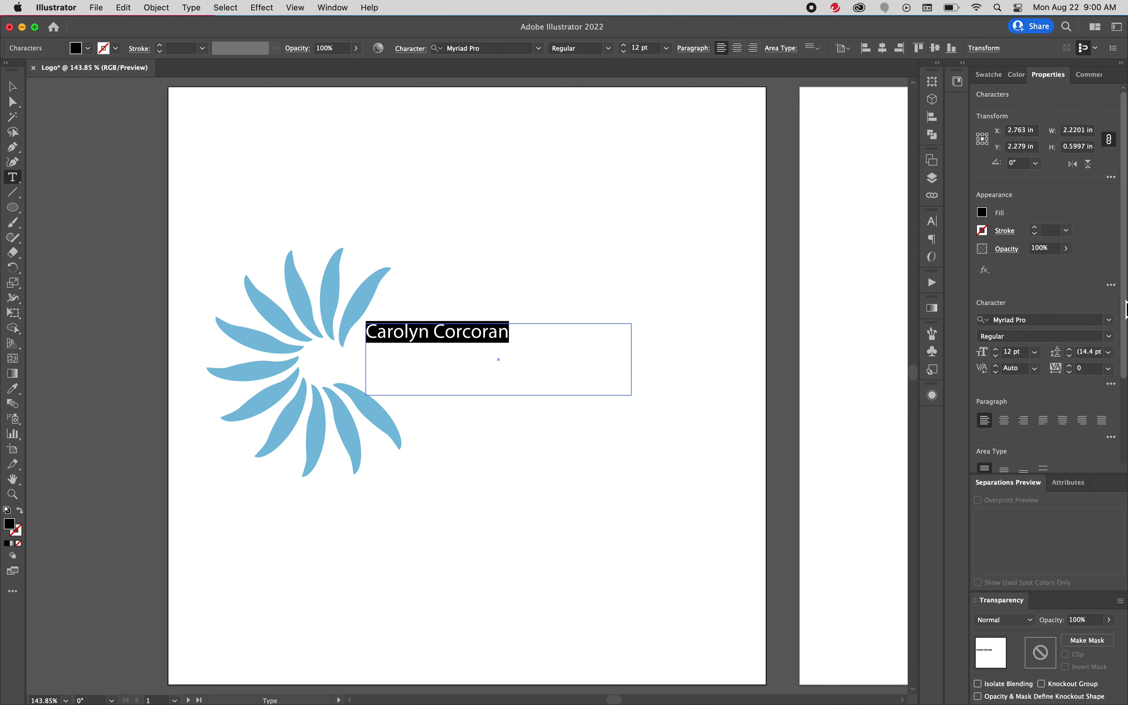
Set the name text to Map Roman at 16 pt, wrapping onto two lines
click(1109, 320)
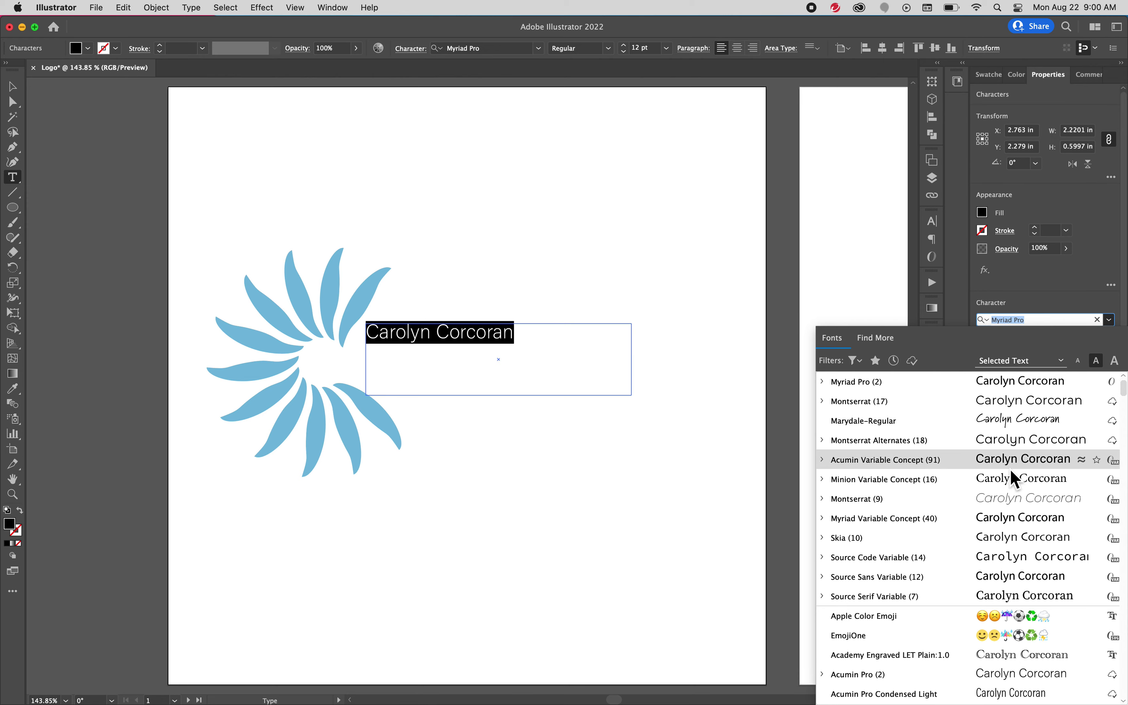
scroll(993, 536, down, 20)
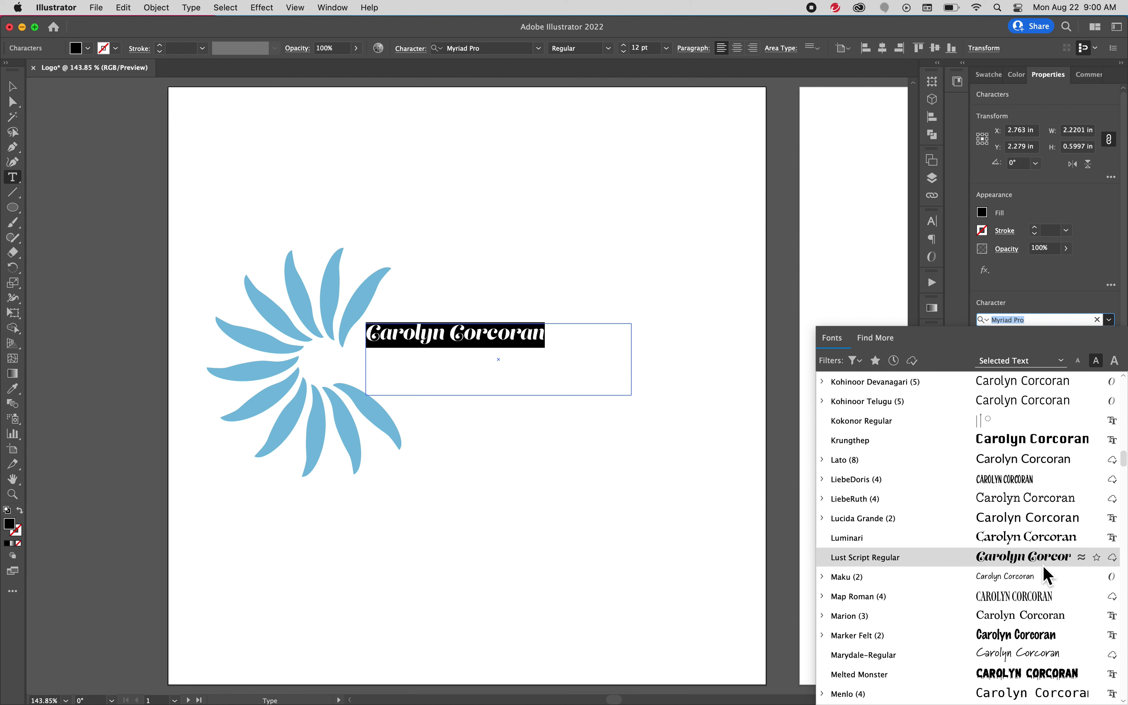
click(1048, 601)
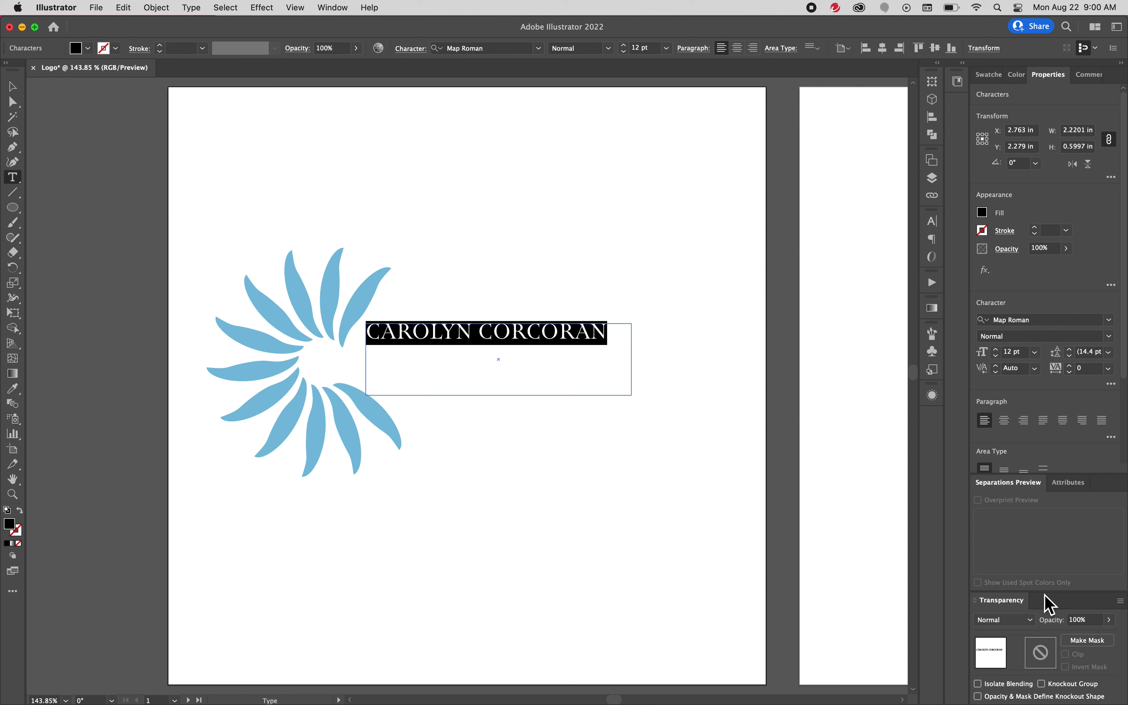
click(995, 349)
click(998, 354)
click(998, 354)
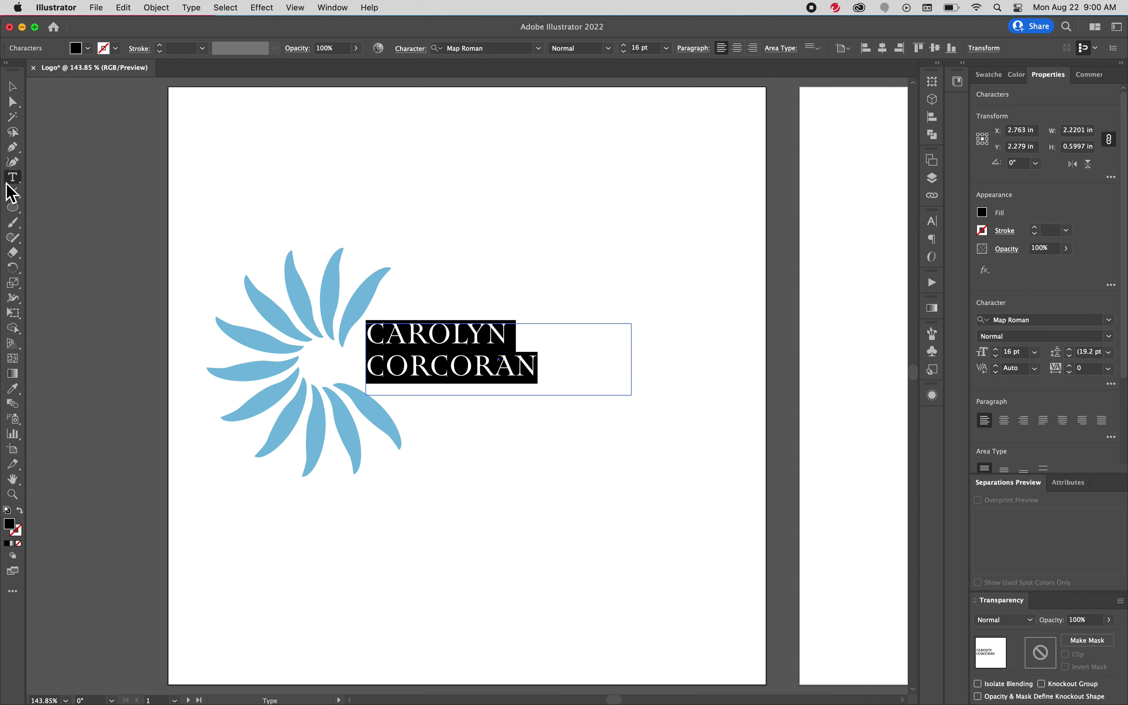
Move the name left, give it a 0.25 pt stroke, and convert it to outlines
click(13, 86)
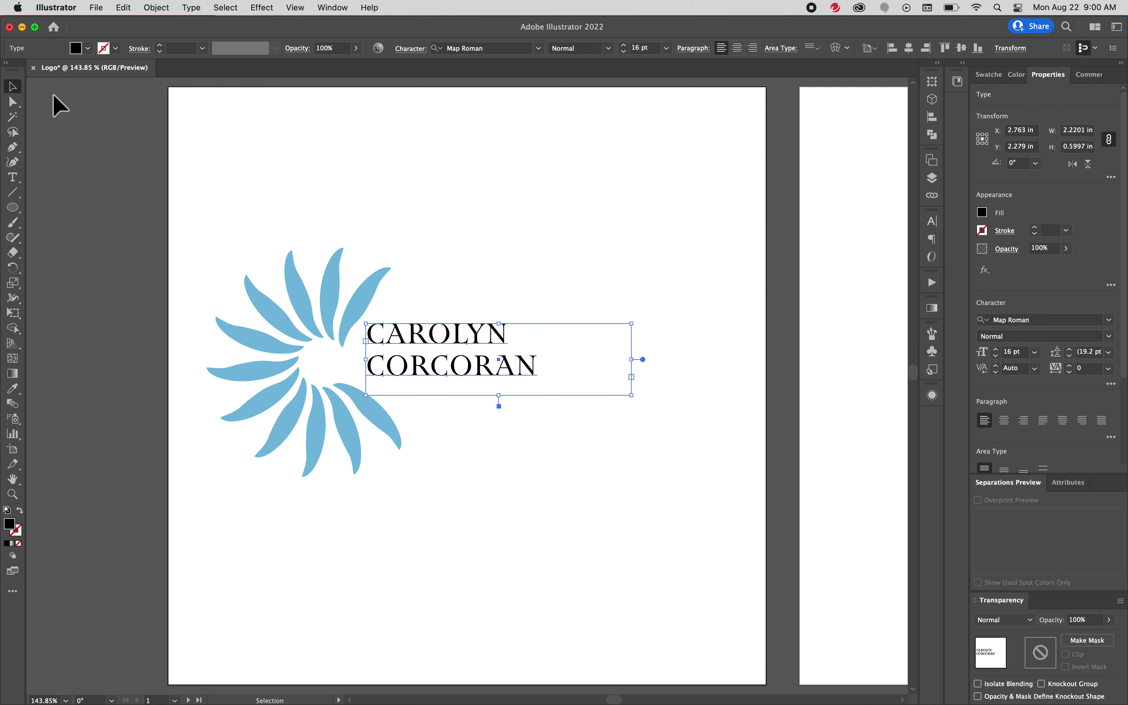
drag(464, 345, 398, 348)
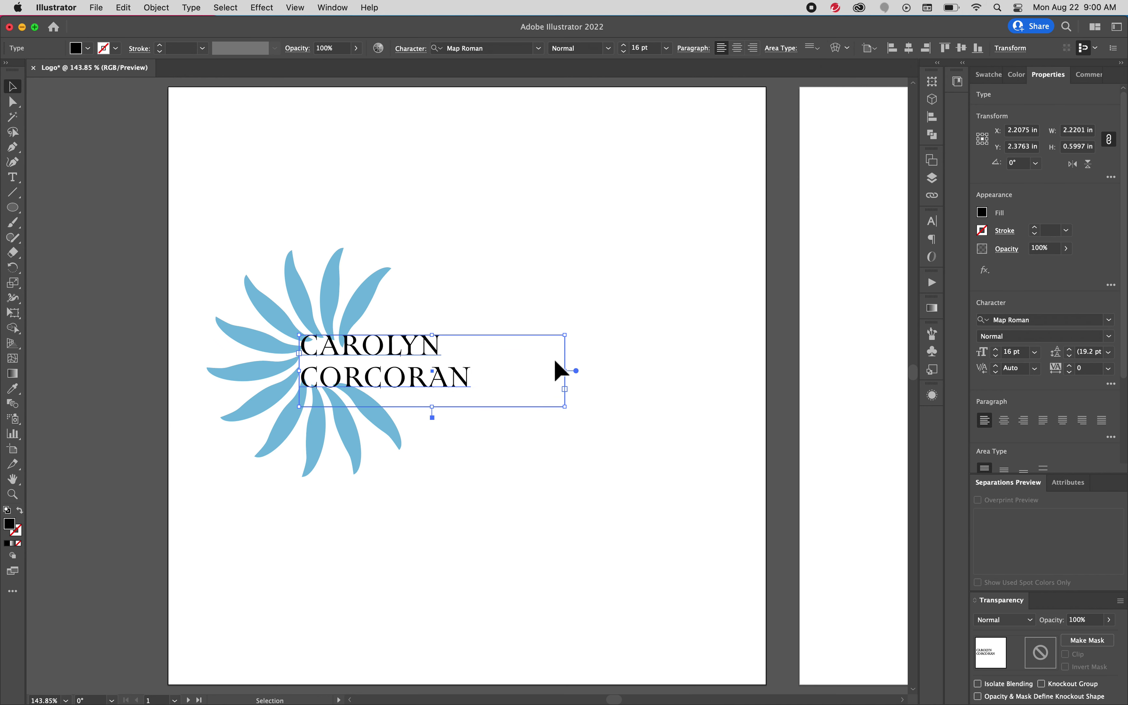
click(1036, 228)
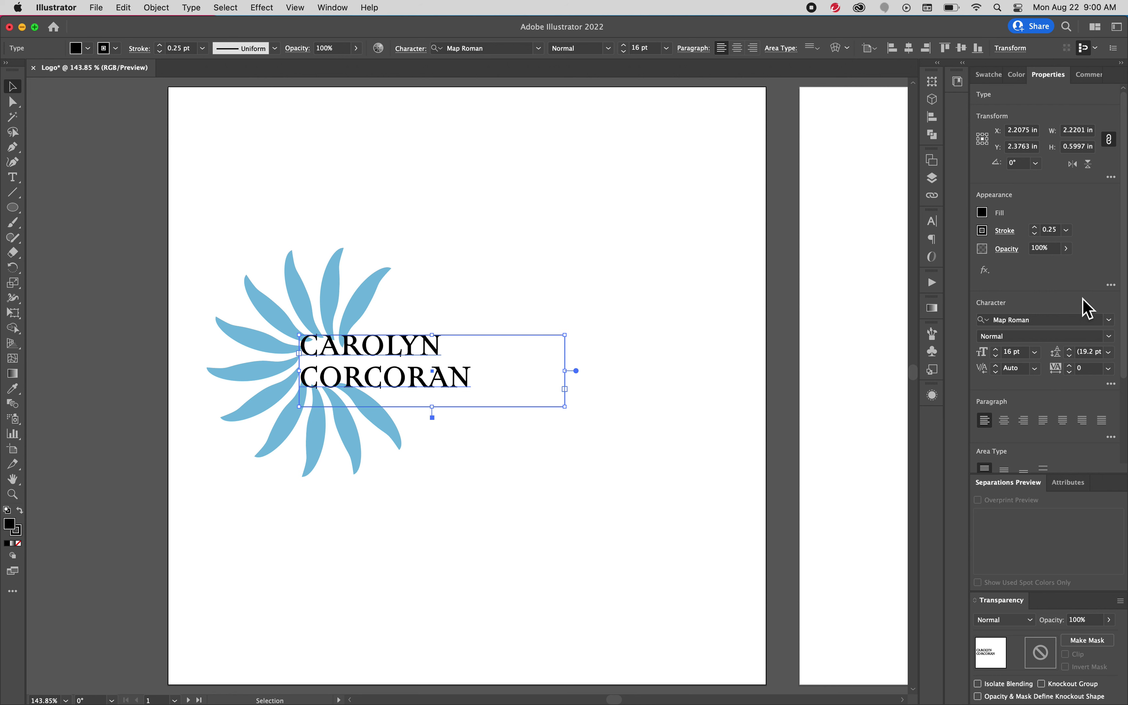
scroll(1085, 299, down, 3)
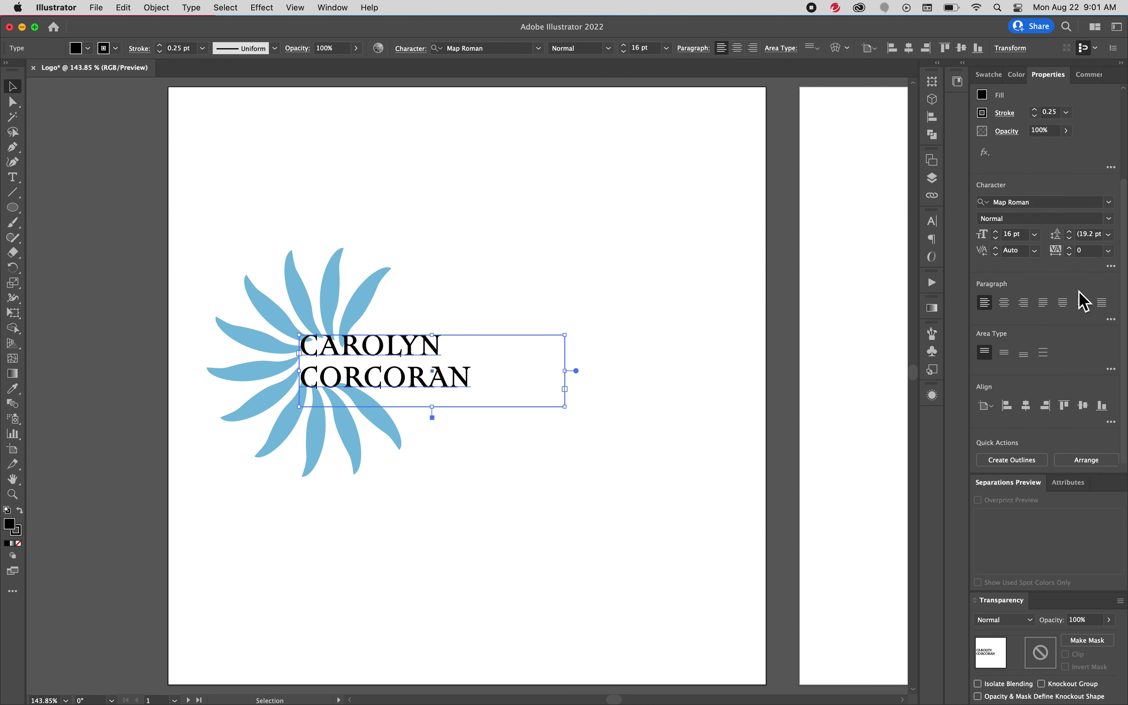
click(1029, 468)
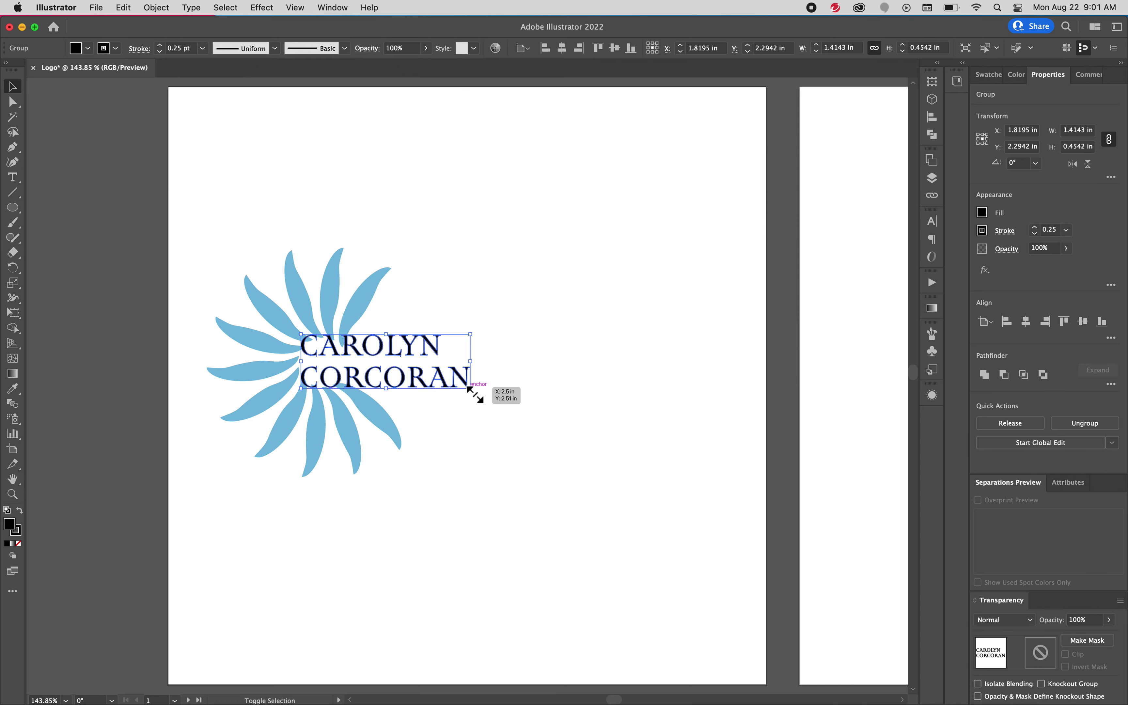
Enlarge the outlined name to about 2.52 × 0.81 in, overlapping the flower's right side
drag(475, 395, 667, 438)
drag(485, 409, 464, 379)
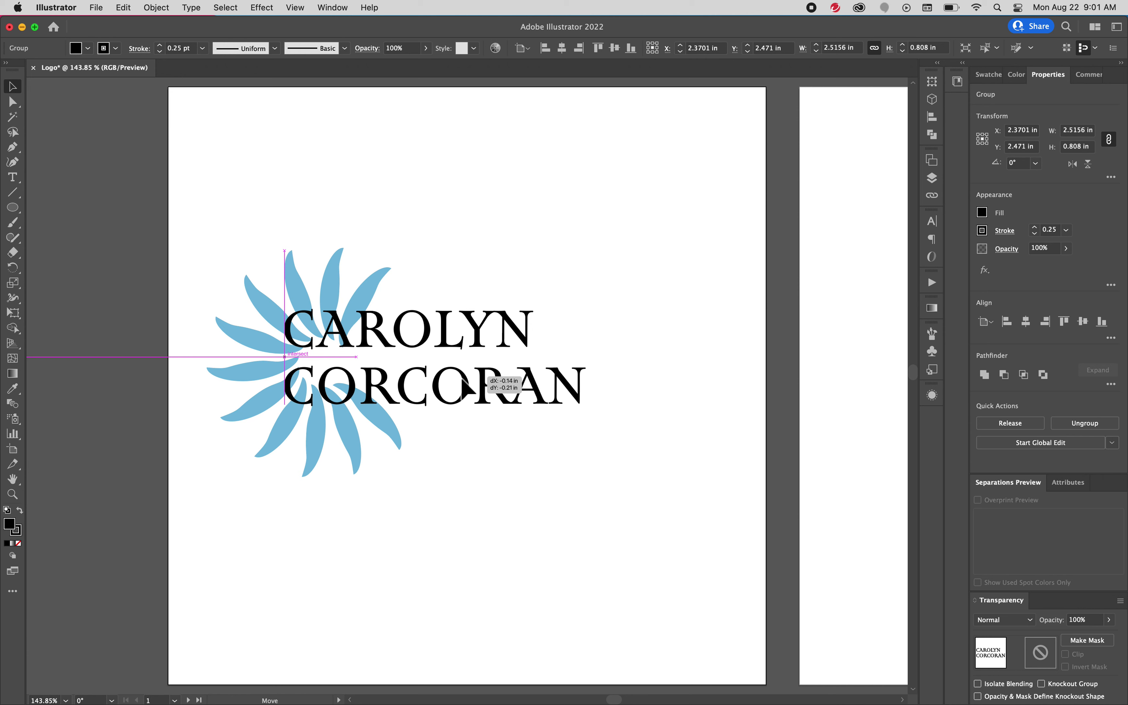
drag(462, 379, 463, 379)
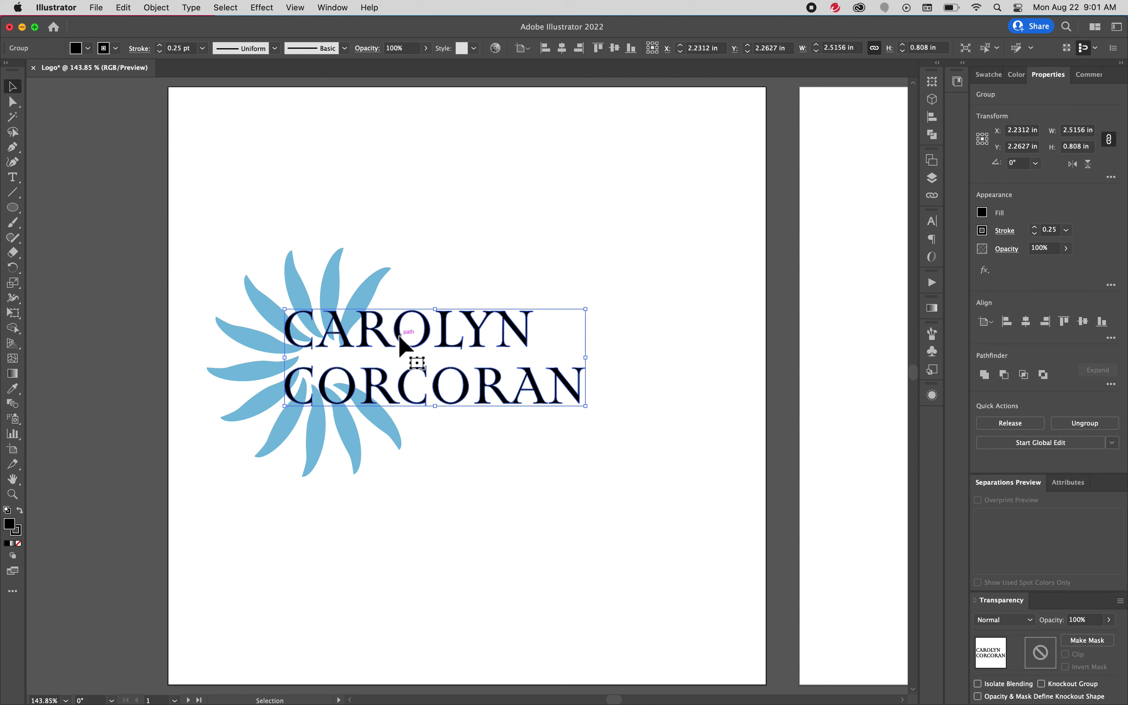
drag(401, 332, 400, 340)
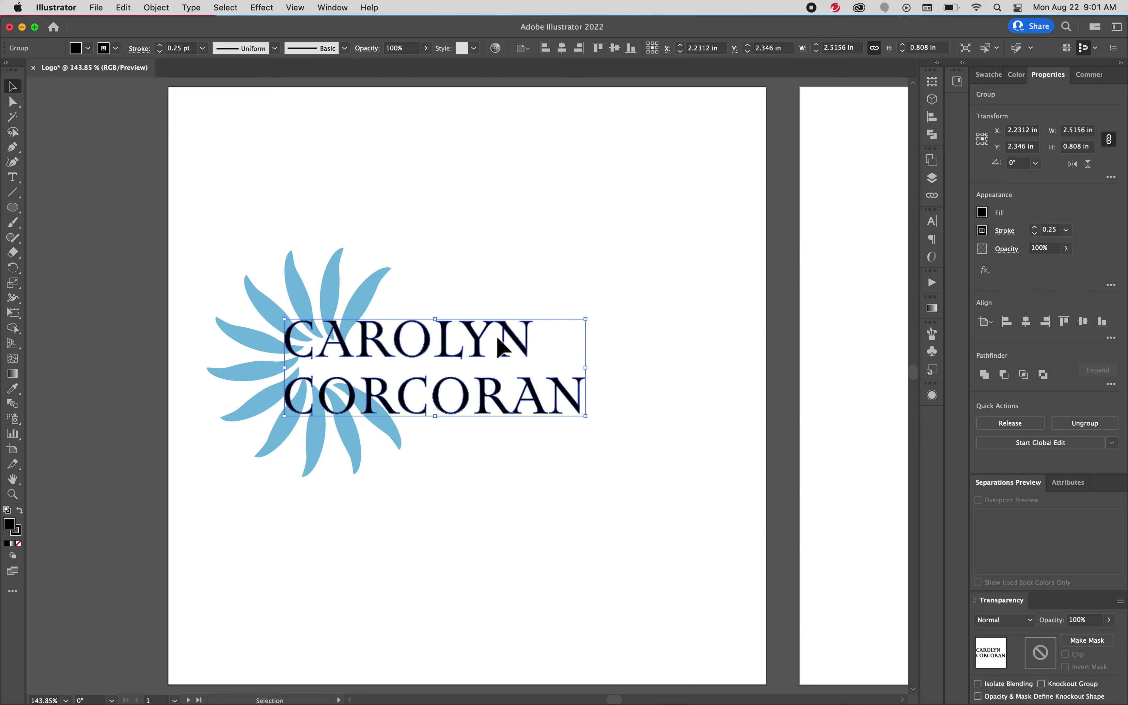
Ungroup the outlined name and select the N ending the first line
right_click(515, 339)
click(598, 461)
click(663, 359)
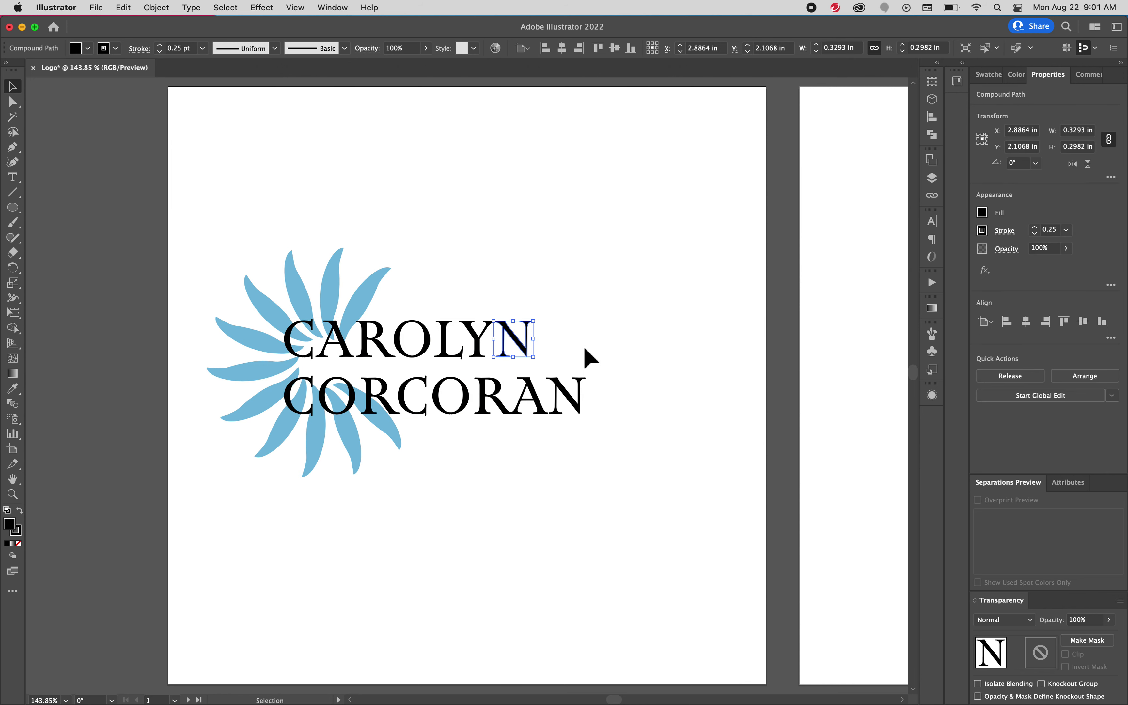
click(588, 357)
click(527, 348)
Keep the N at its original size after trial enlargements, then select the whole logo
drag(542, 329, 715, 216)
key(super+z)
drag(534, 321, 730, 265)
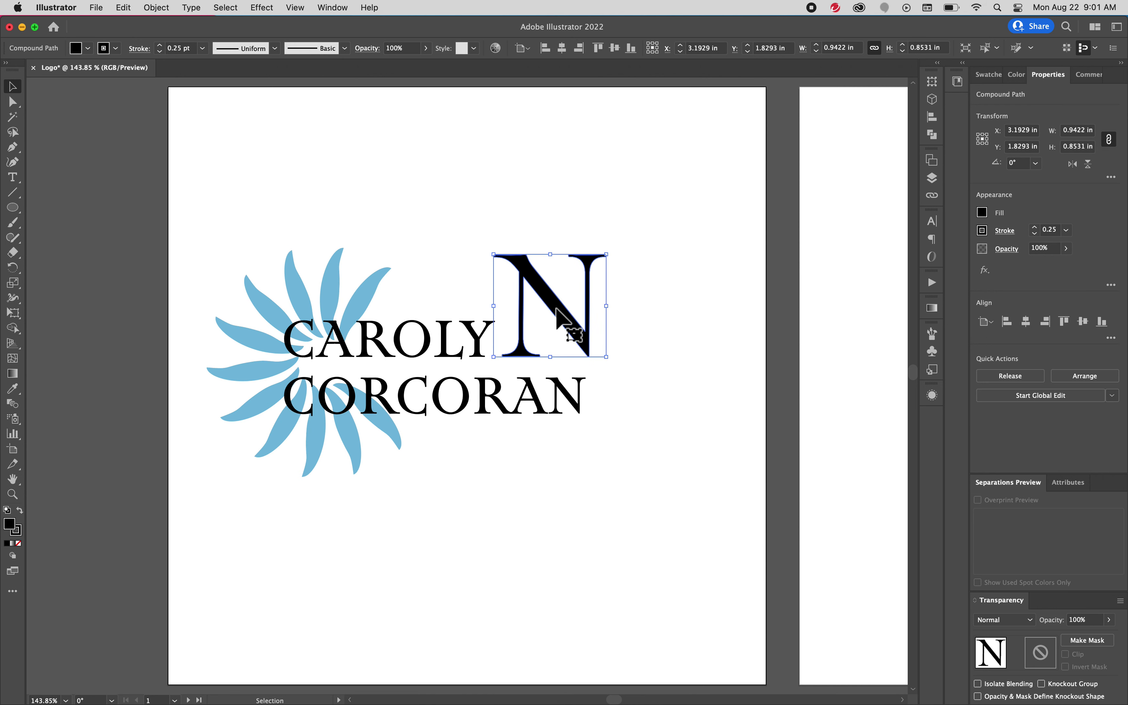
key(super+z)
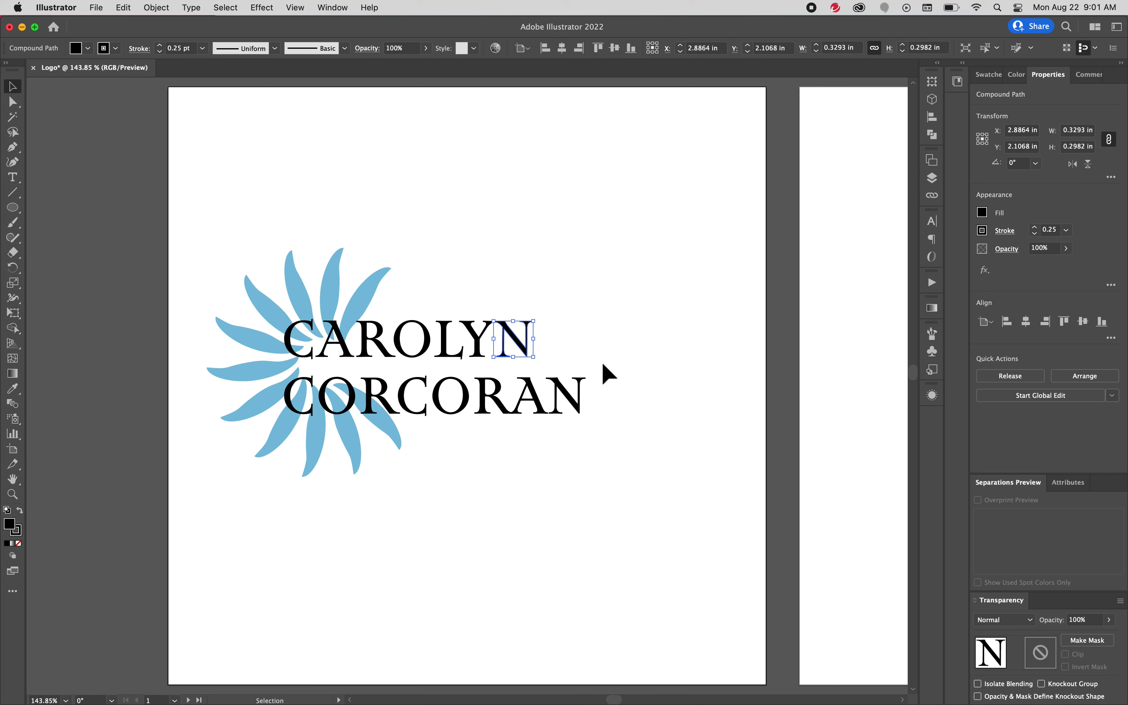
drag(643, 421, 286, 326)
Nudge the first line of the name toward the second, then reposition both lines together
click(658, 322)
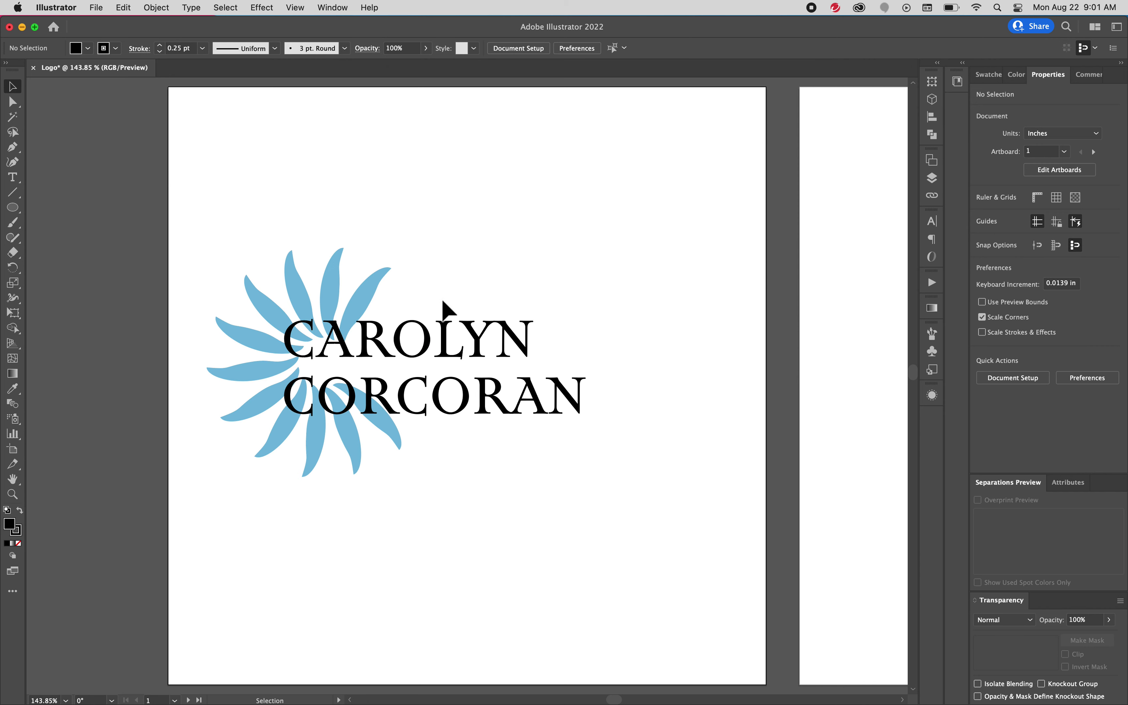
click(368, 301)
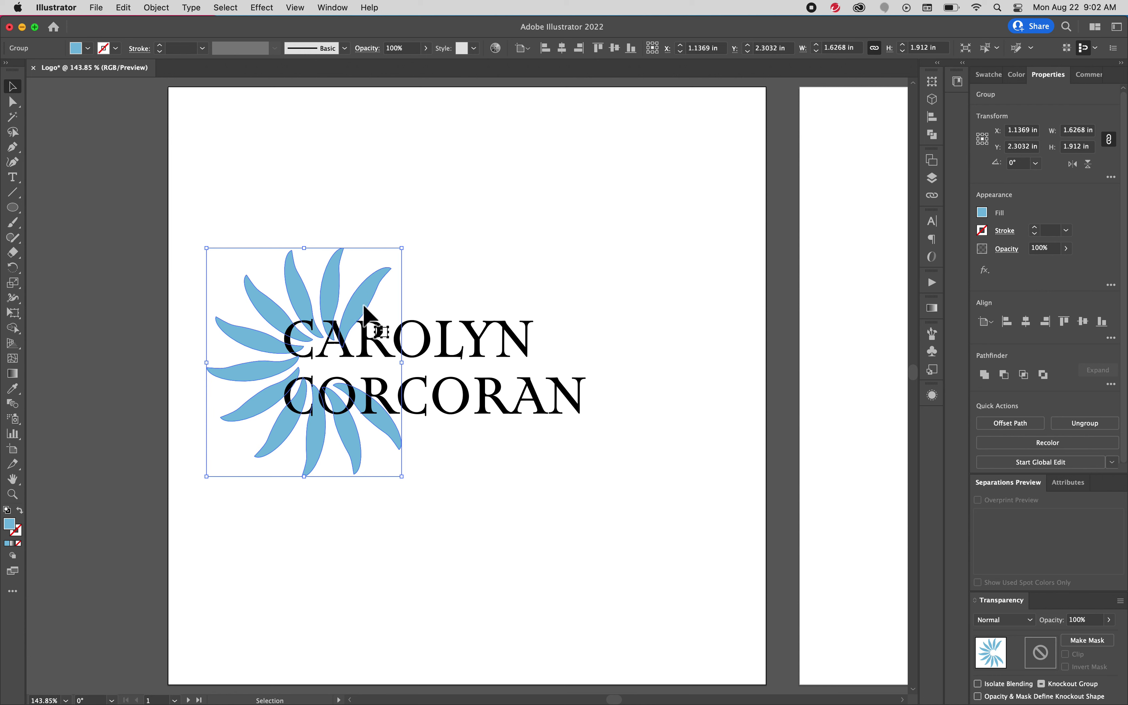
key(super+shift+a)
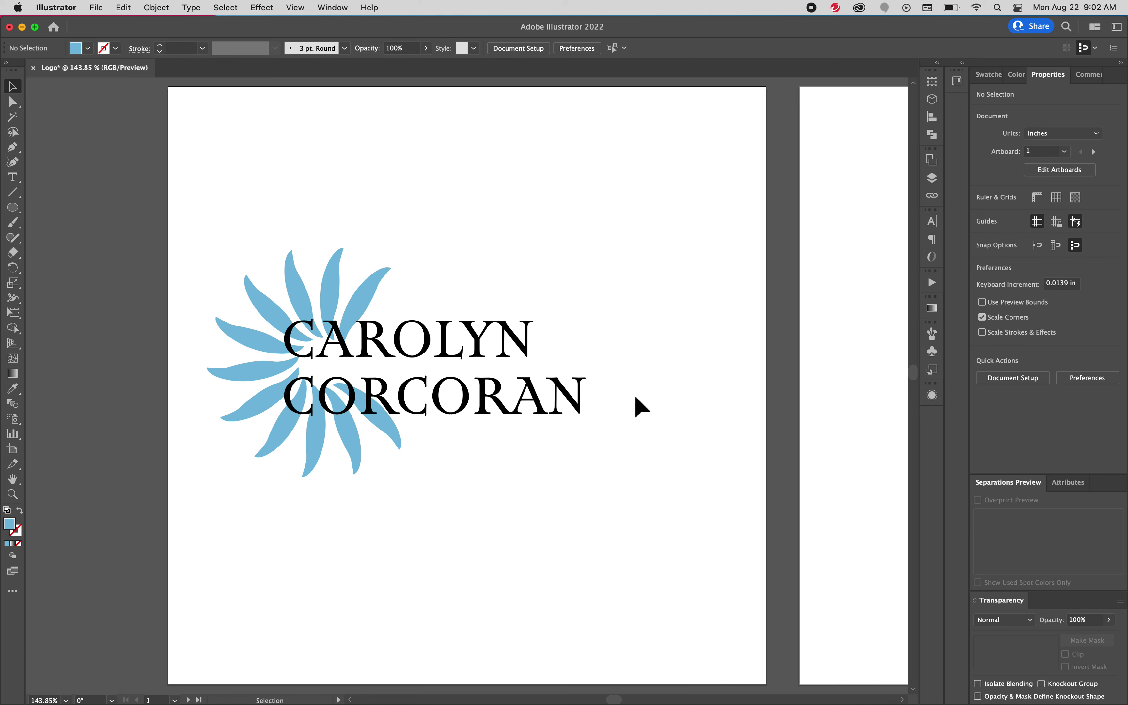
click(290, 342)
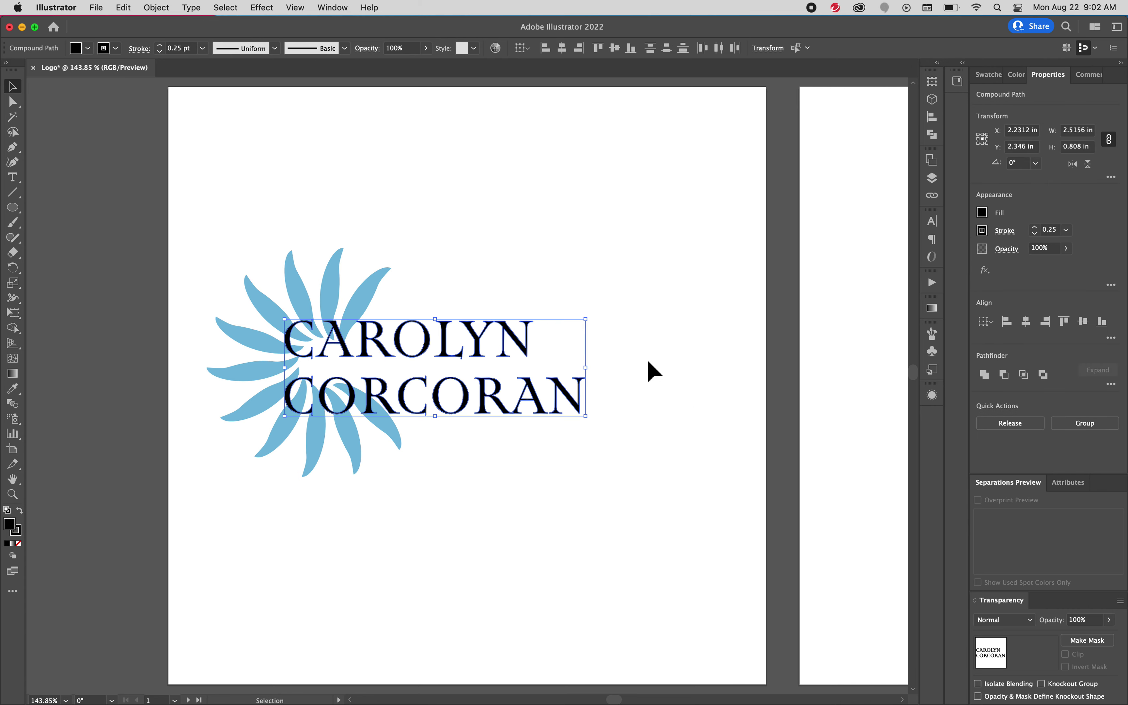
click(588, 306)
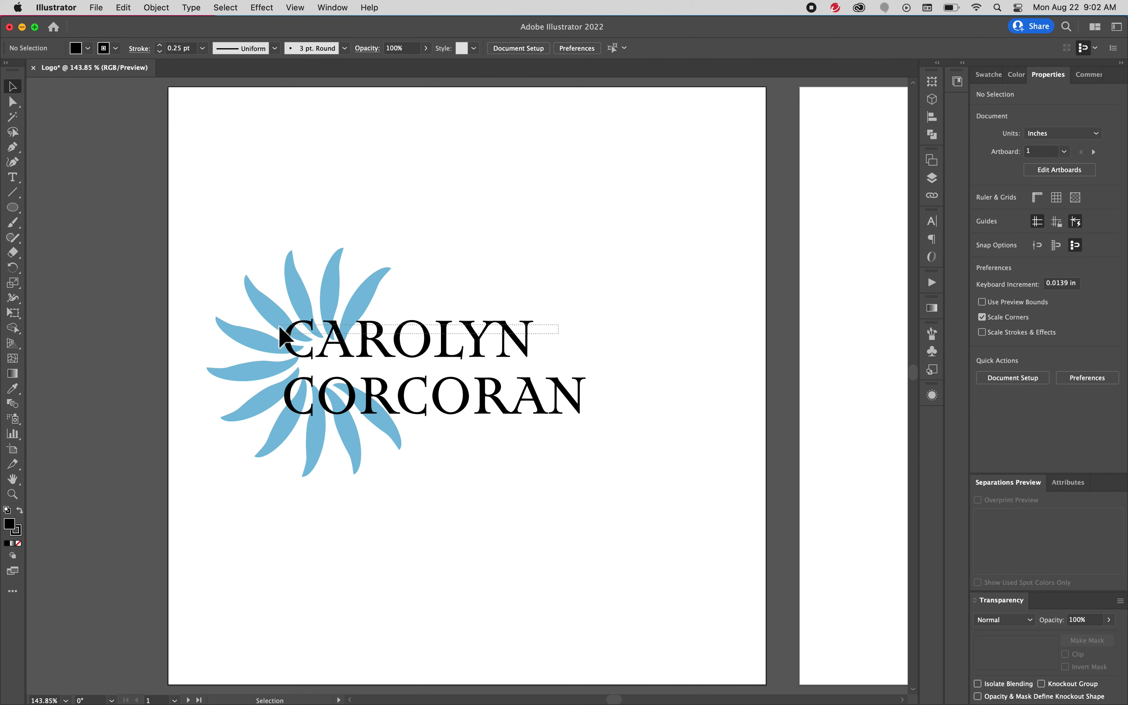
click(286, 328)
key(Down)
key(Down)
key(Down)
key(Down)
key(Down)
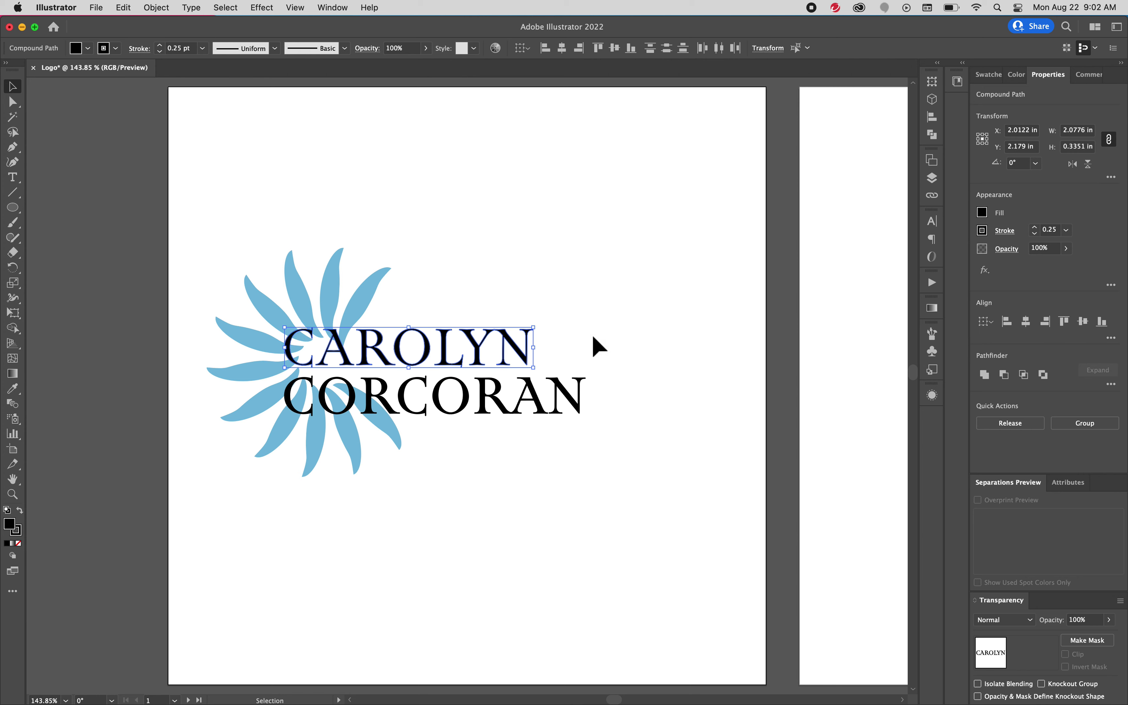
drag(641, 390, 523, 344)
click(521, 270)
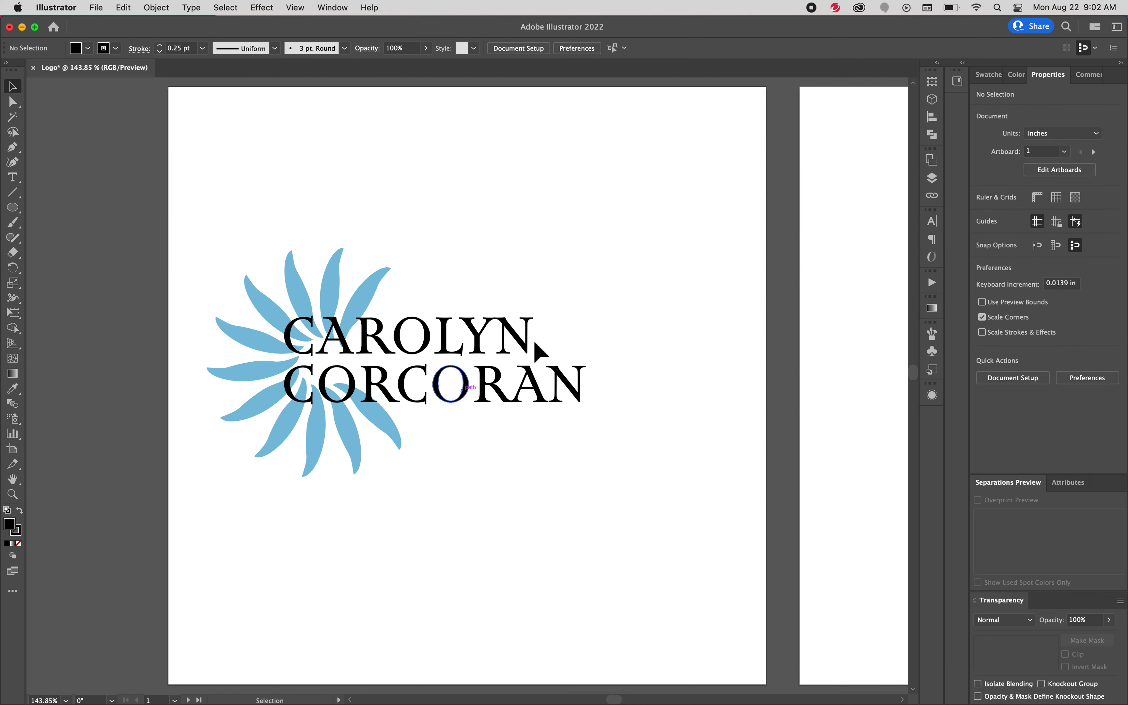
key(super+a)
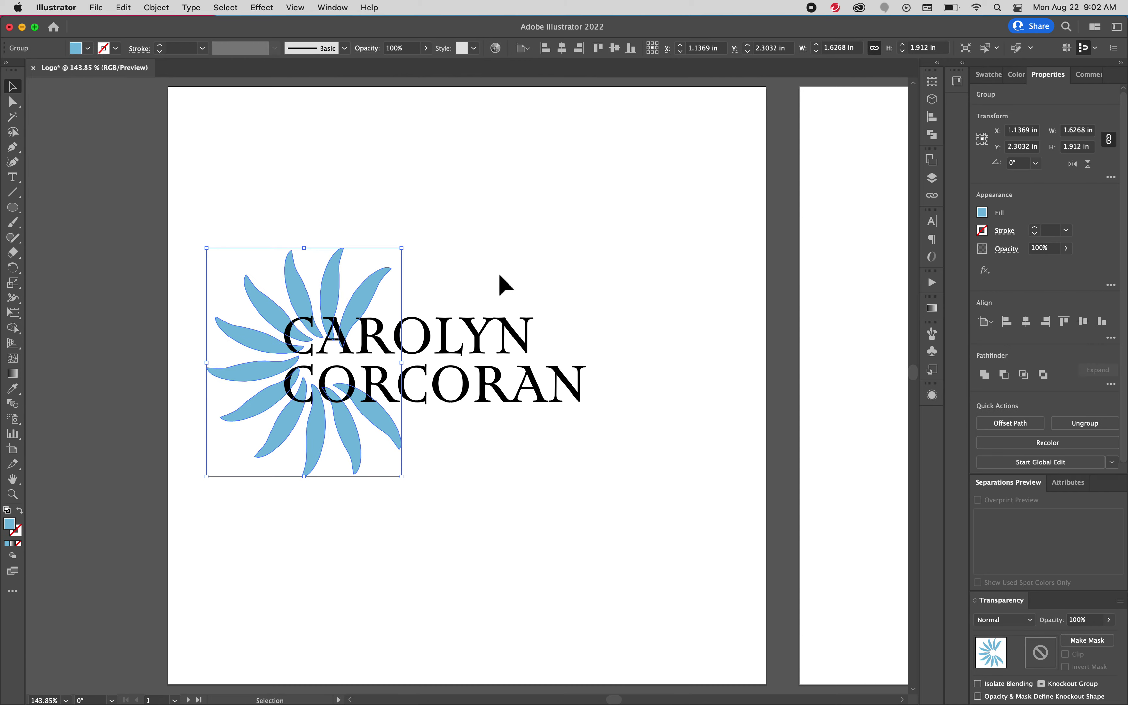
Move the flower and name into place and group them into one object
click(483, 277)
drag(196, 235, 639, 454)
drag(464, 401, 527, 421)
key(a)
key(v)
key(super+g)
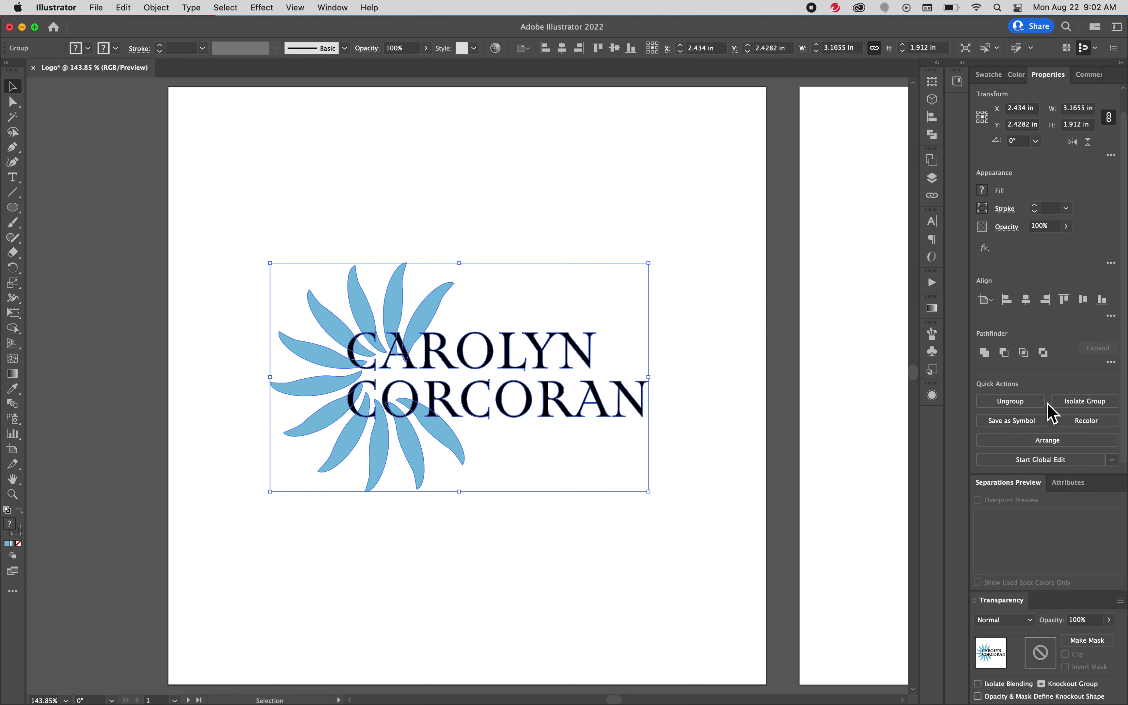
Centre the logo group horizontally and vertically on Artboard 1, viewed at 100%
click(698, 297)
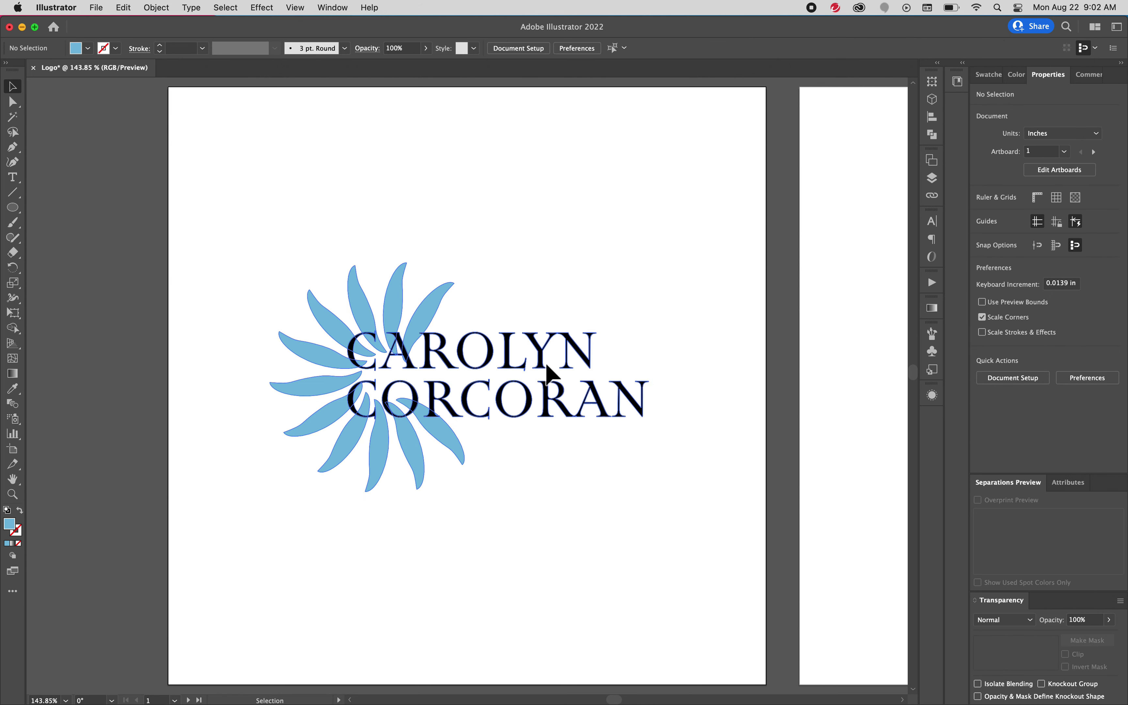
click(548, 373)
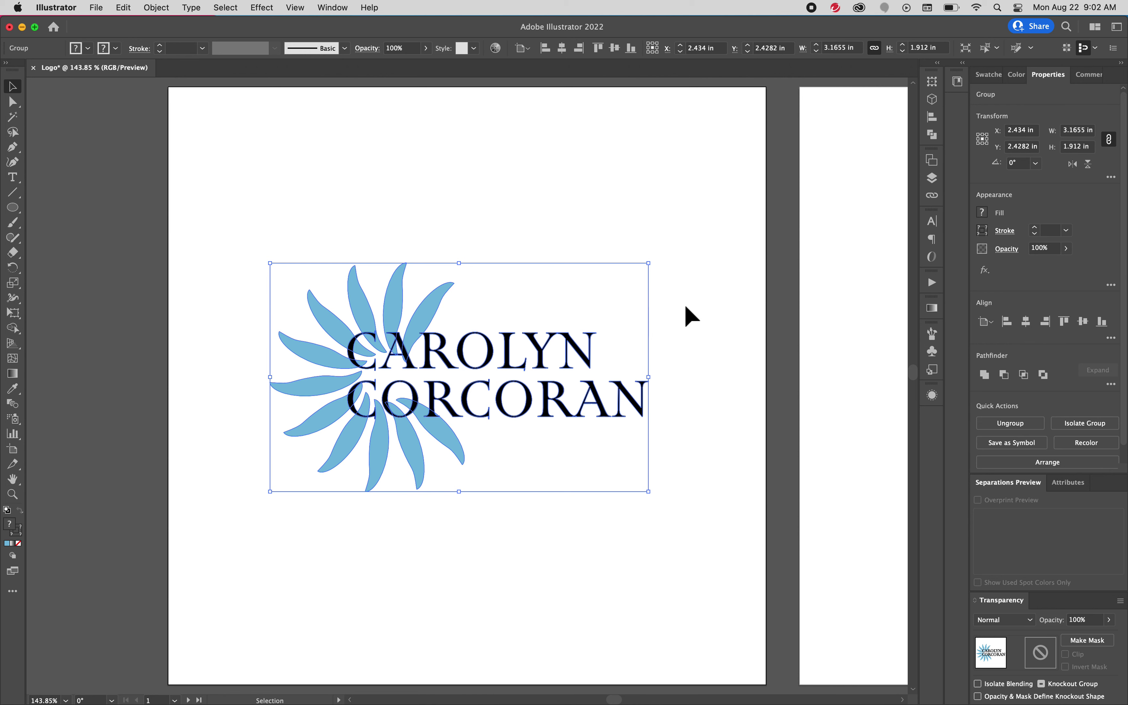
click(625, 328)
click(561, 335)
click(1111, 342)
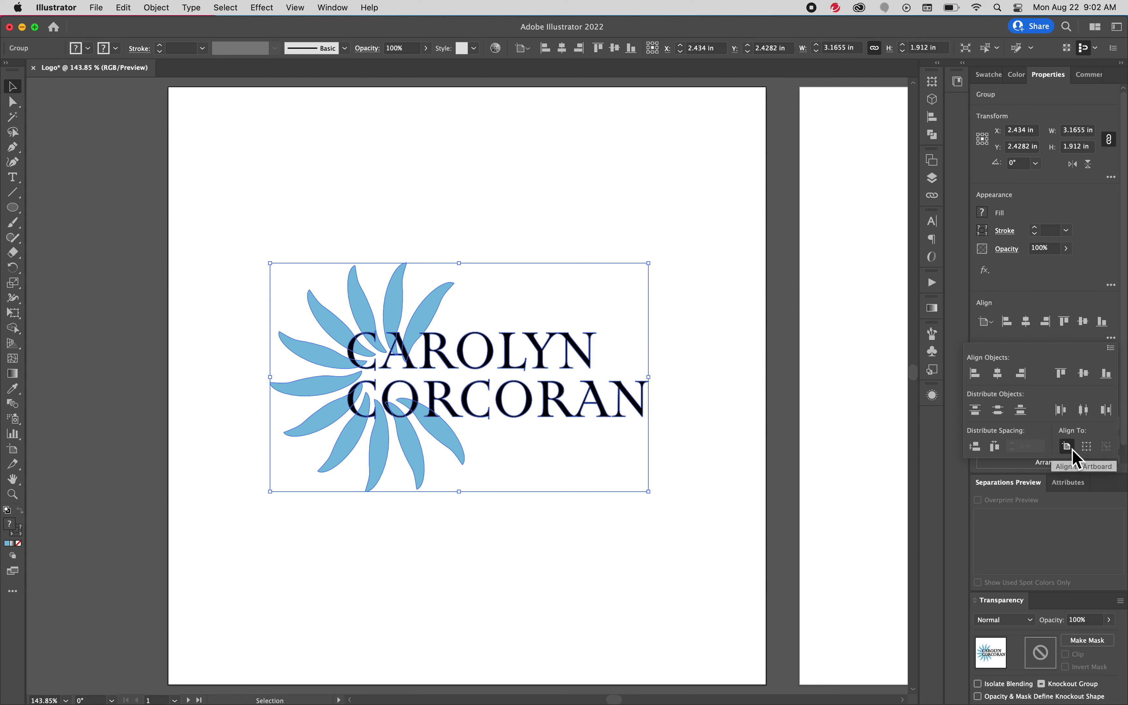
click(999, 374)
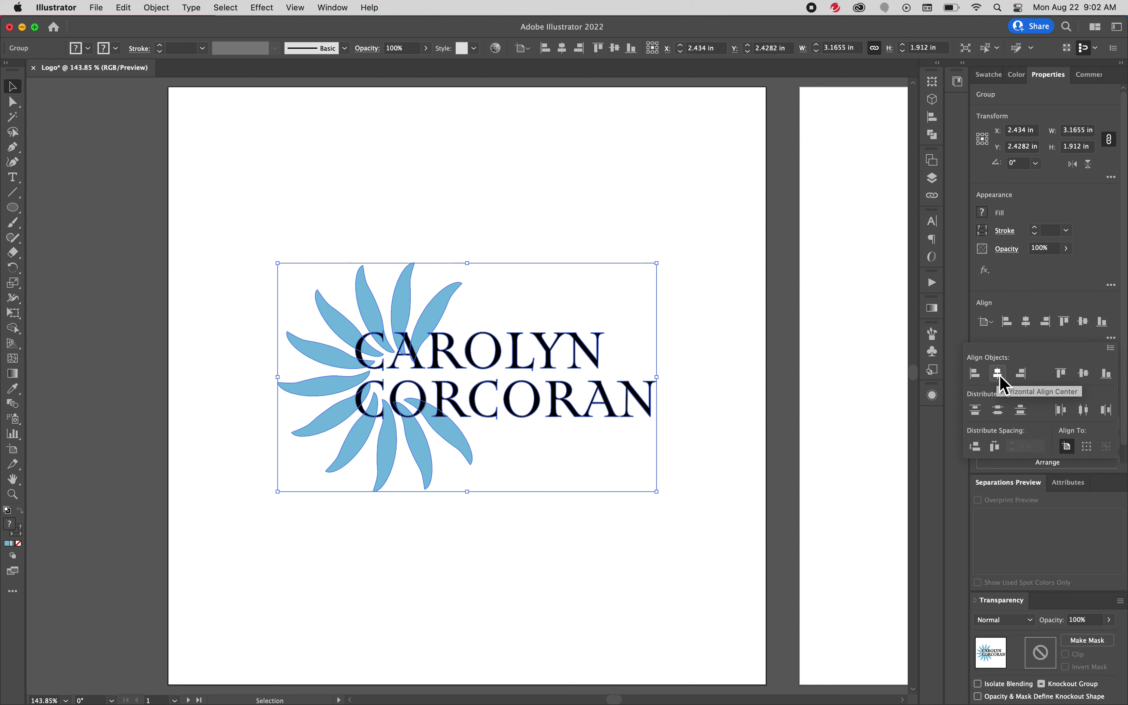
click(1084, 373)
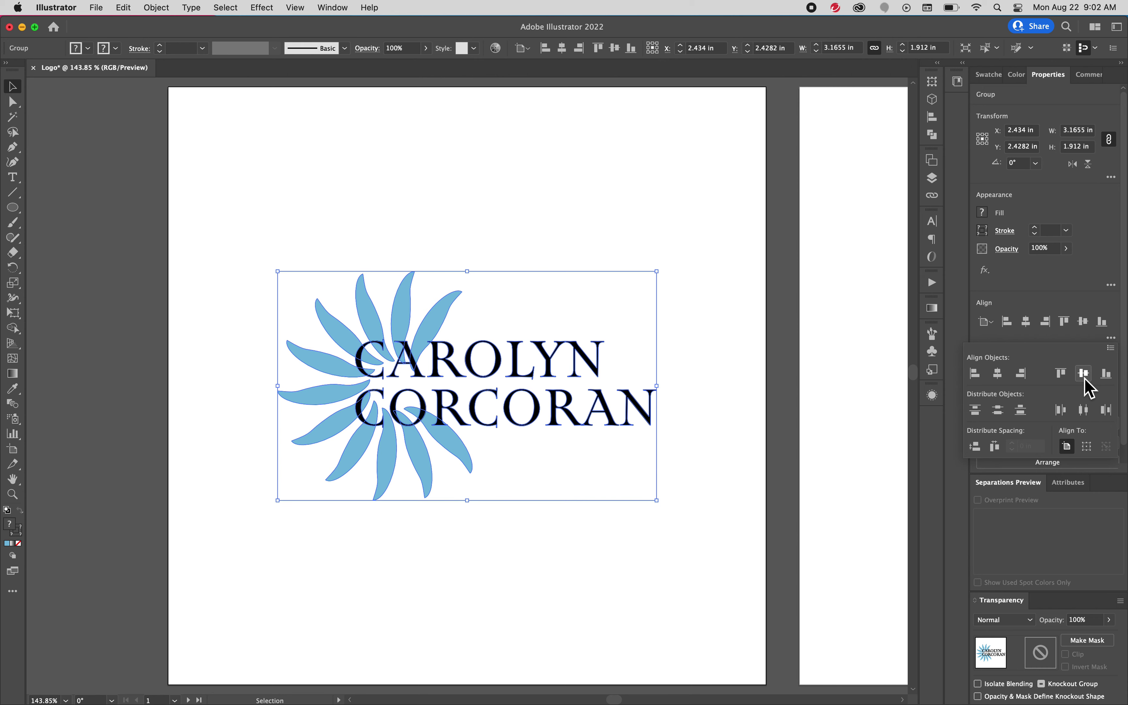
scroll(692, 405, right, 5)
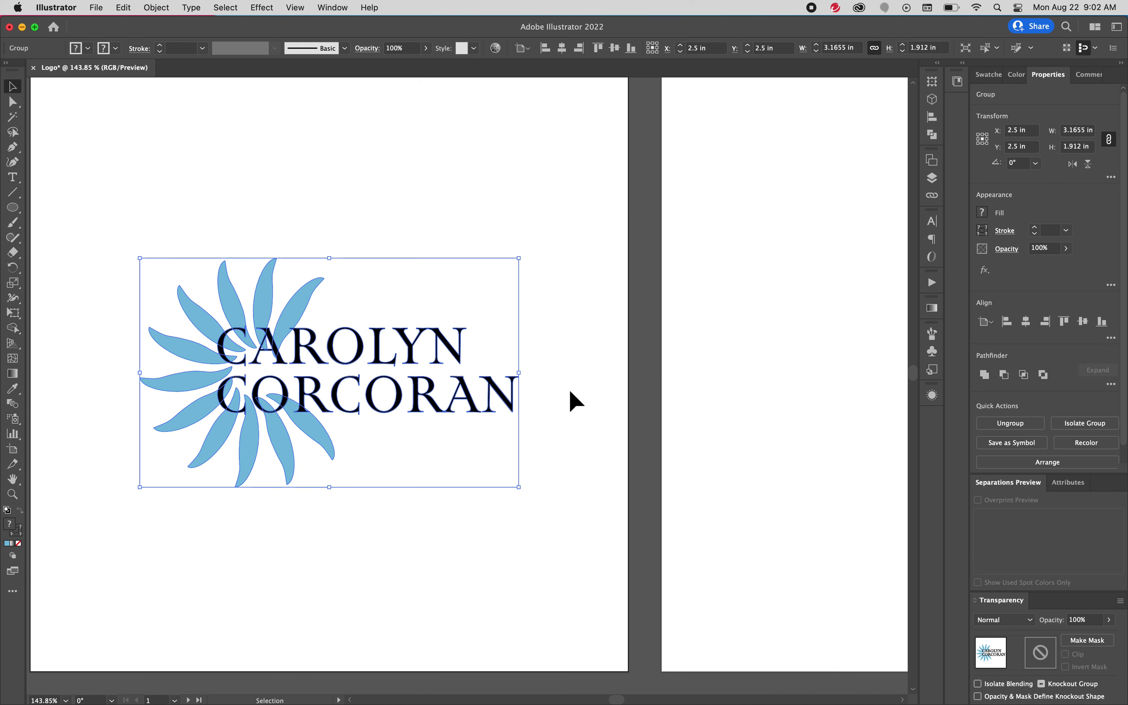
key(space)
key(super+minus)
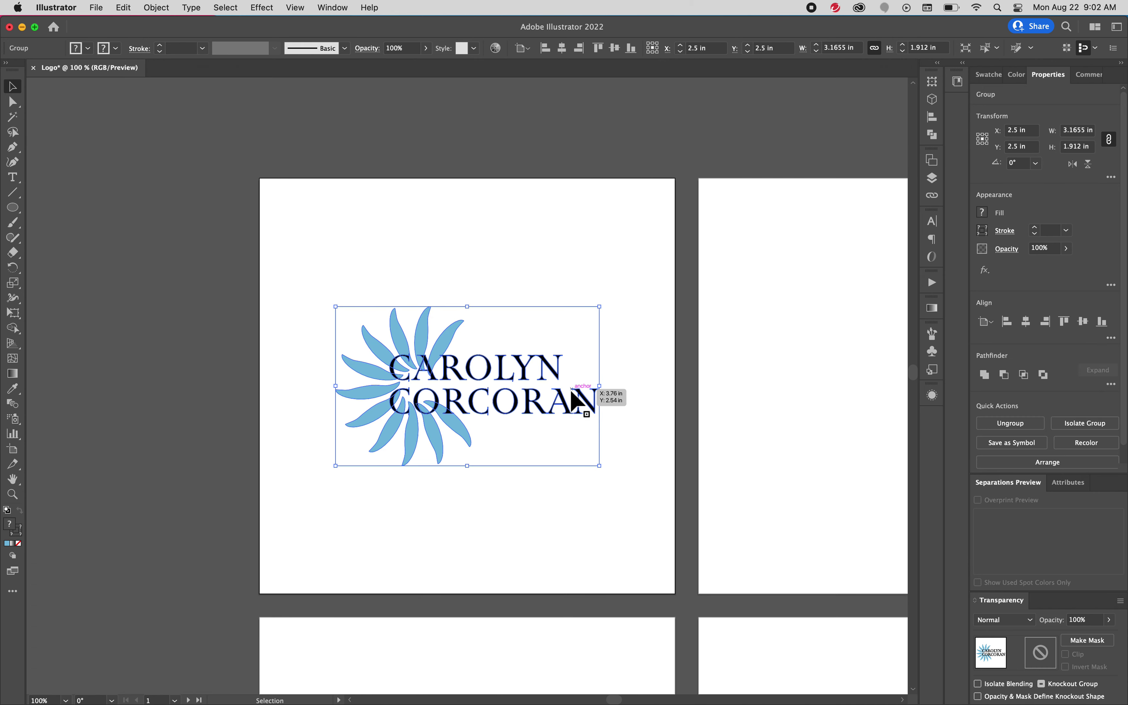
drag(619, 411, 534, 327)
Duplicate the flower-and-name logo onto the second artboard and centre it at X 2.5 in, Y 2.4167 in
click(581, 358)
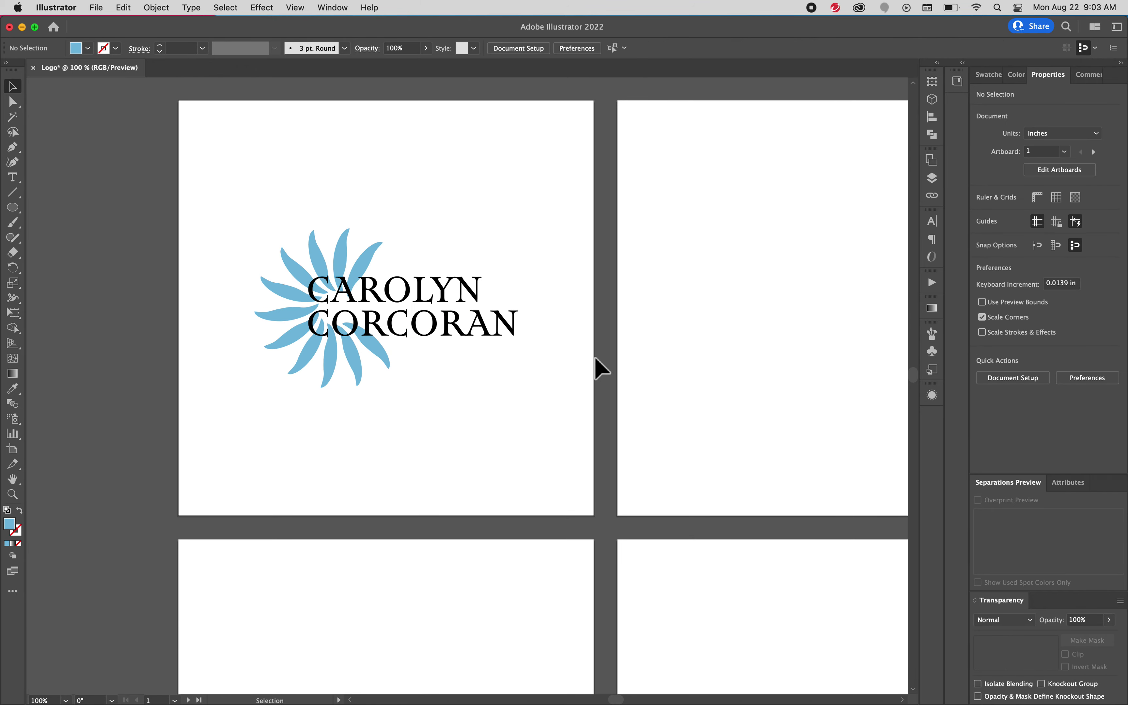
drag(244, 210, 520, 389)
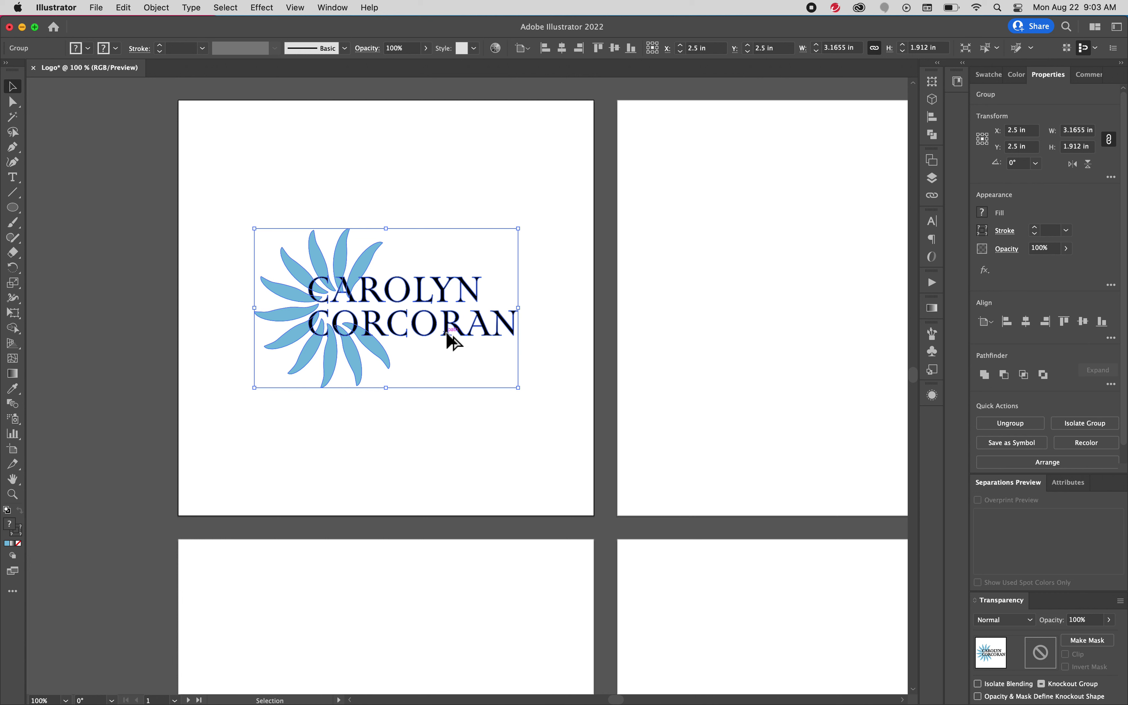
alt+drag(447, 333, 828, 333)
drag(818, 443, 536, 456)
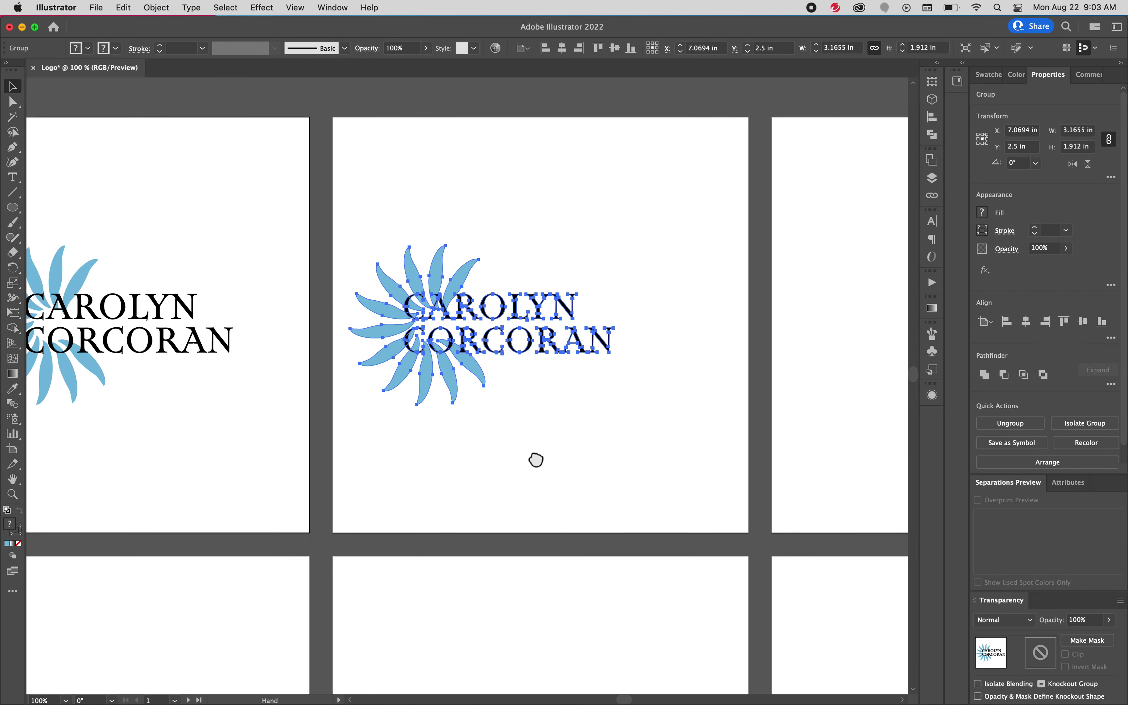
drag(496, 348, 556, 348)
click(1004, 423)
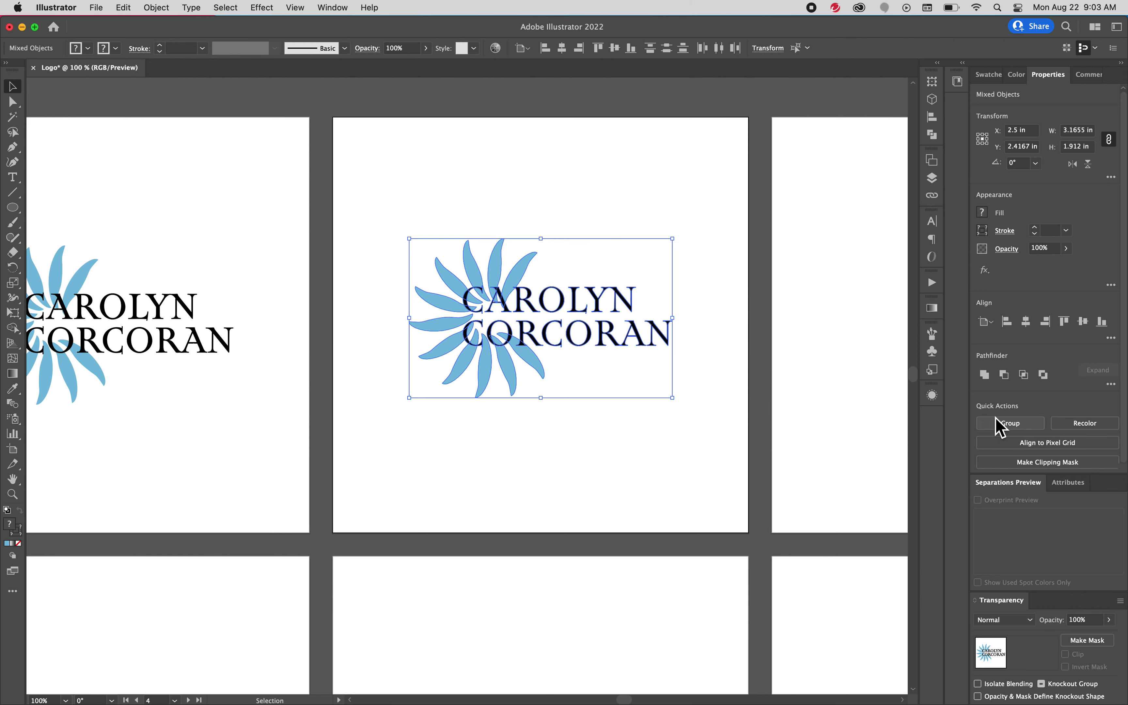
click(667, 212)
click(642, 308)
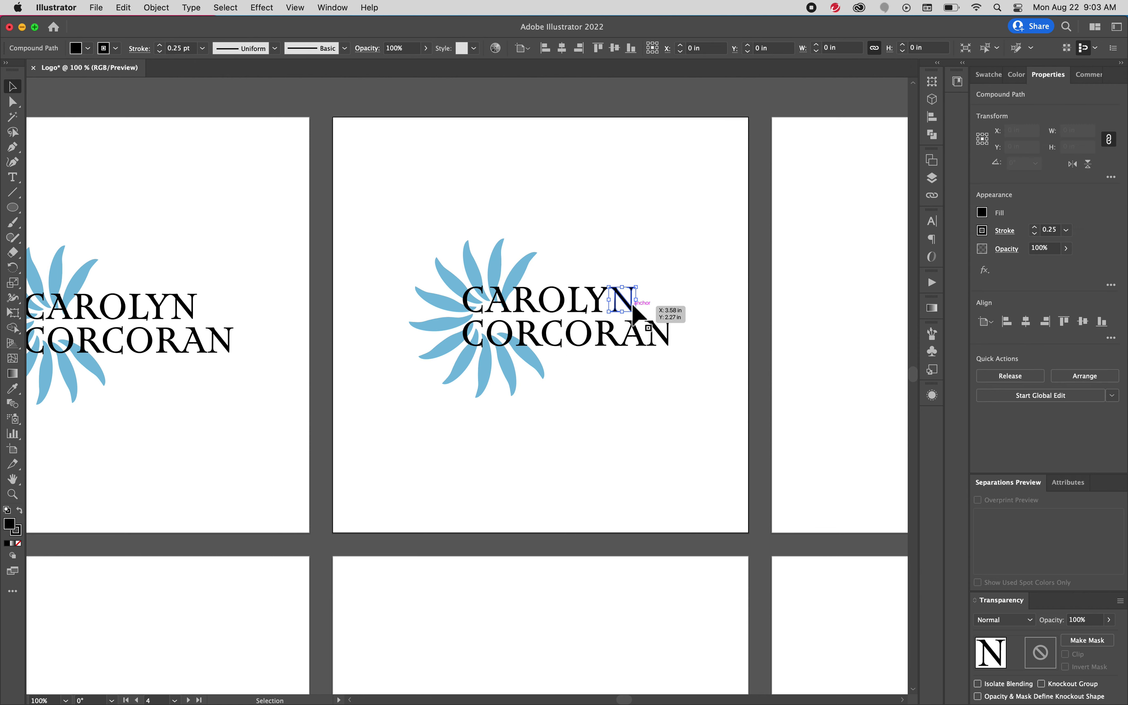
click(664, 238)
click(512, 278)
click(508, 271)
click(552, 306)
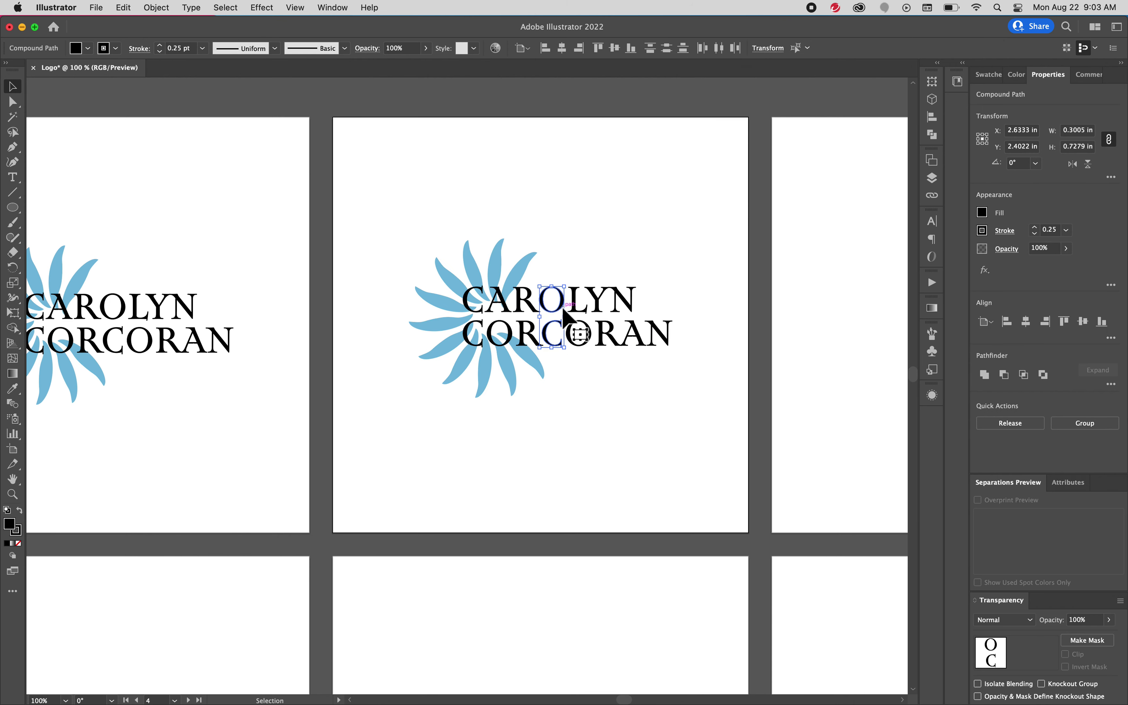
click(616, 240)
click(572, 315)
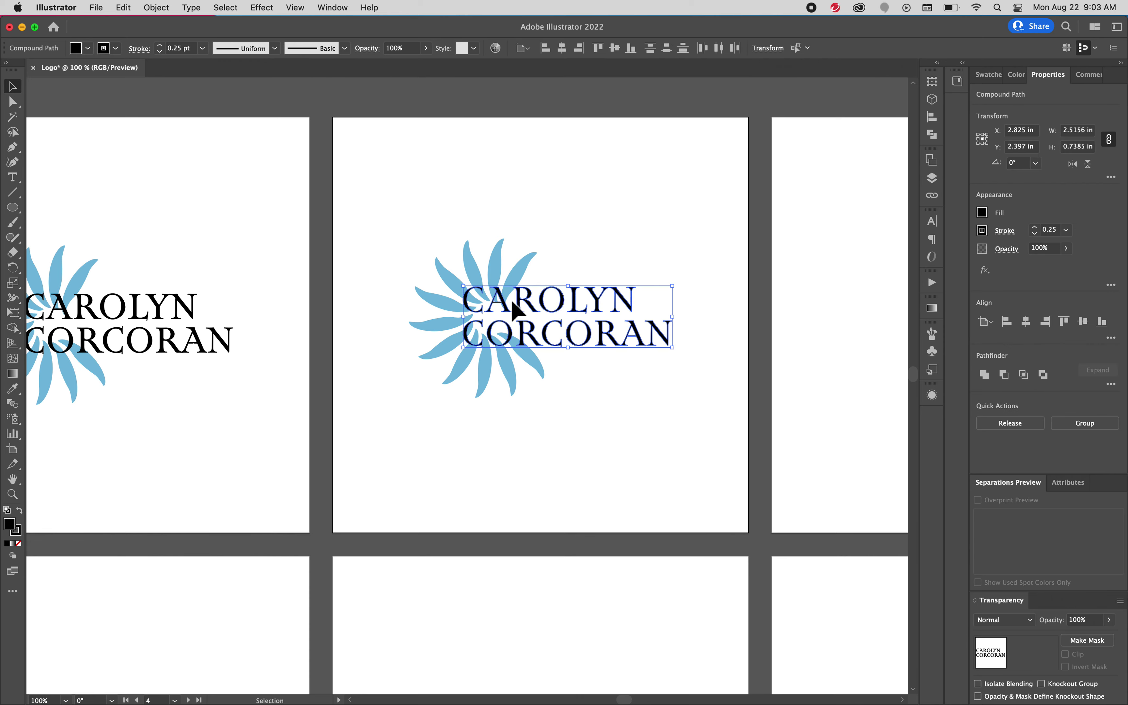
drag(508, 311, 468, 438)
click(492, 344)
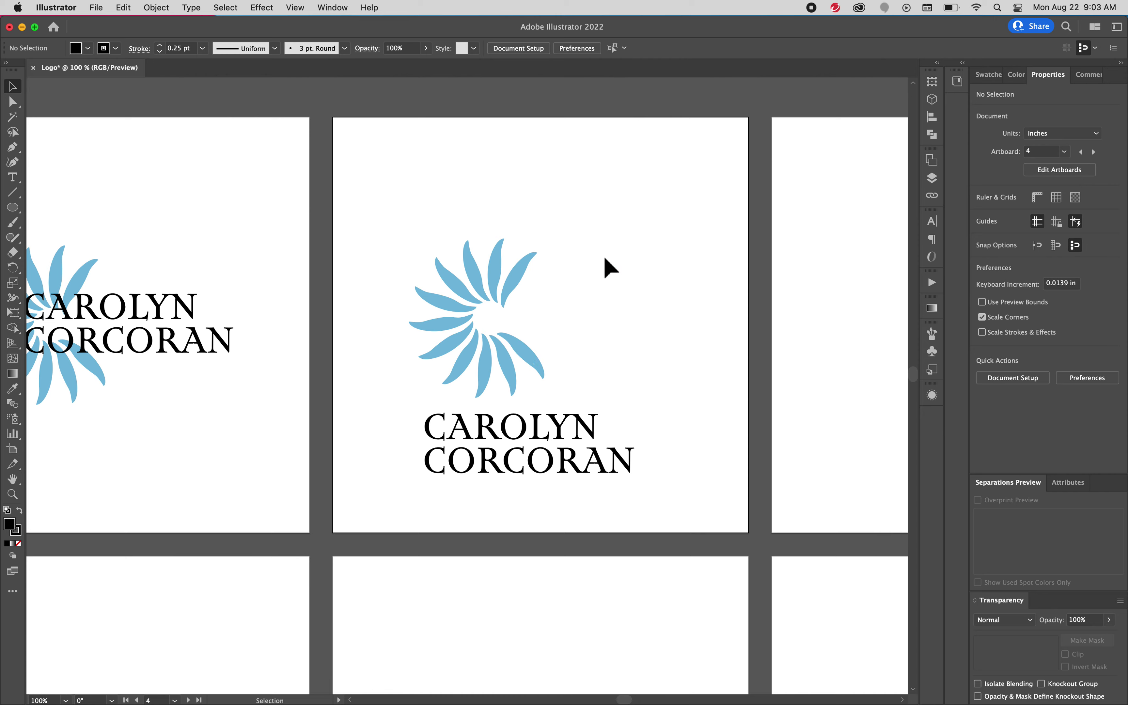
Rotate the flower about 265 degrees and shrink it to about 1.3 inches wide above the name
key(super+alt+bracketright)
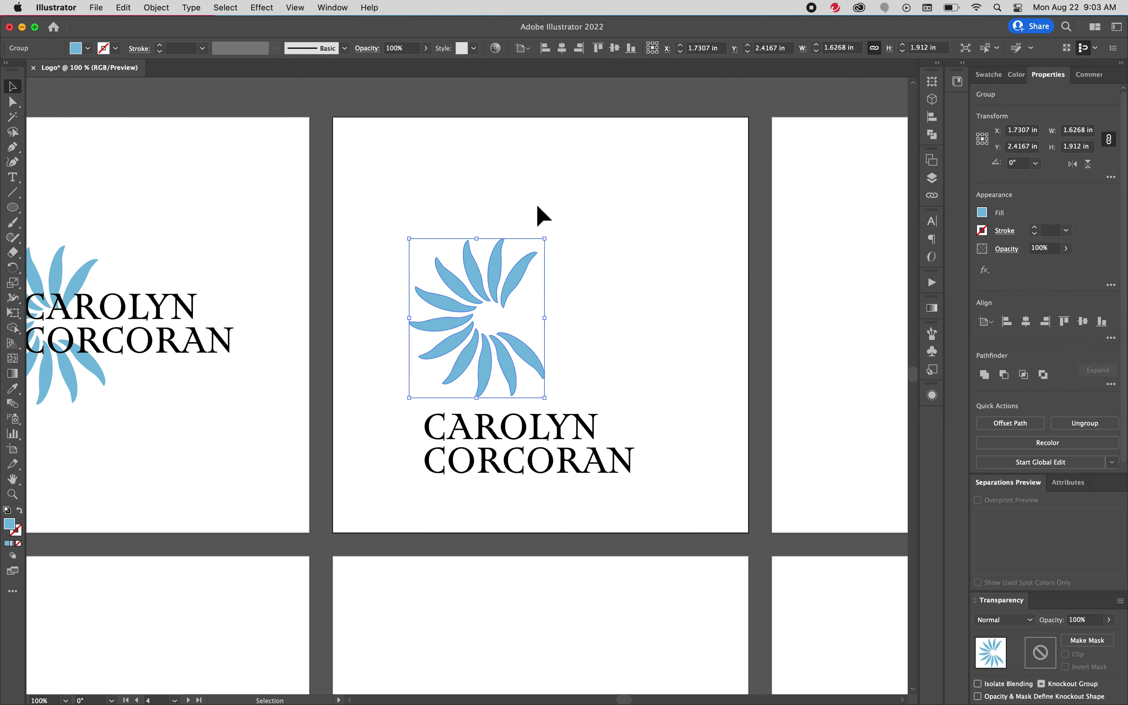
drag(555, 238, 576, 404)
drag(517, 359, 561, 390)
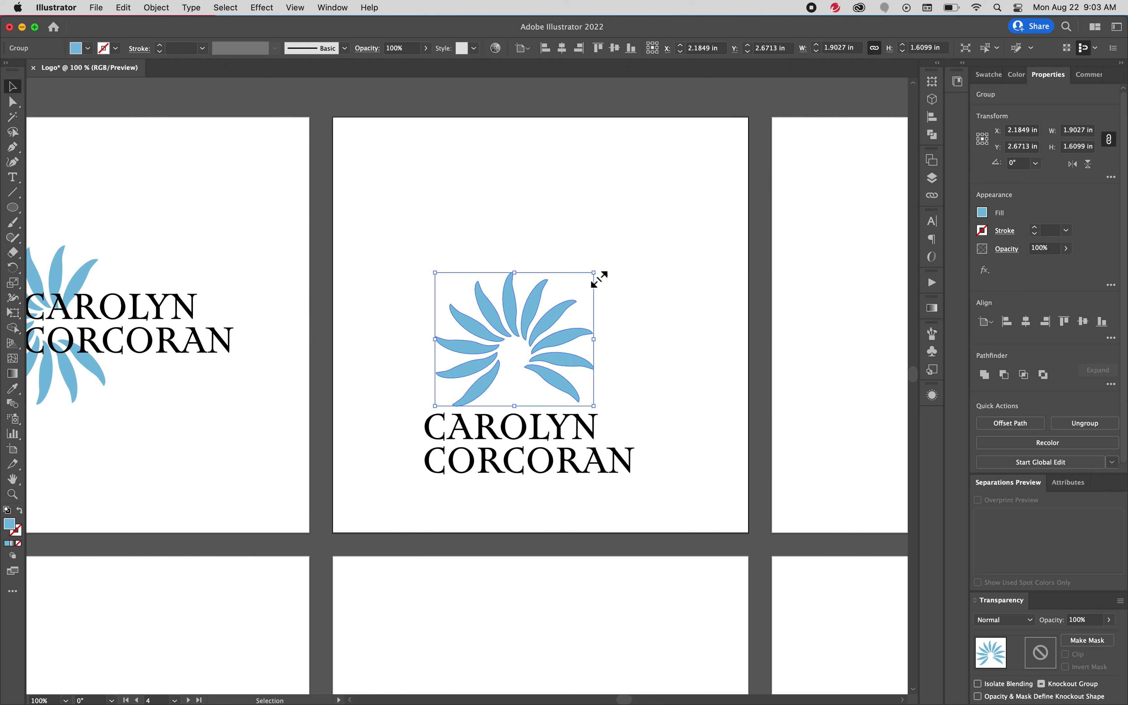
drag(599, 279, 549, 321)
mouse_move(526, 368)
mouse_down()
mouse_move(543, 371)
mouse_move(531, 361)
mouse_up()
drag(420, 315, 630, 461)
drag(559, 441, 576, 357)
click(586, 375)
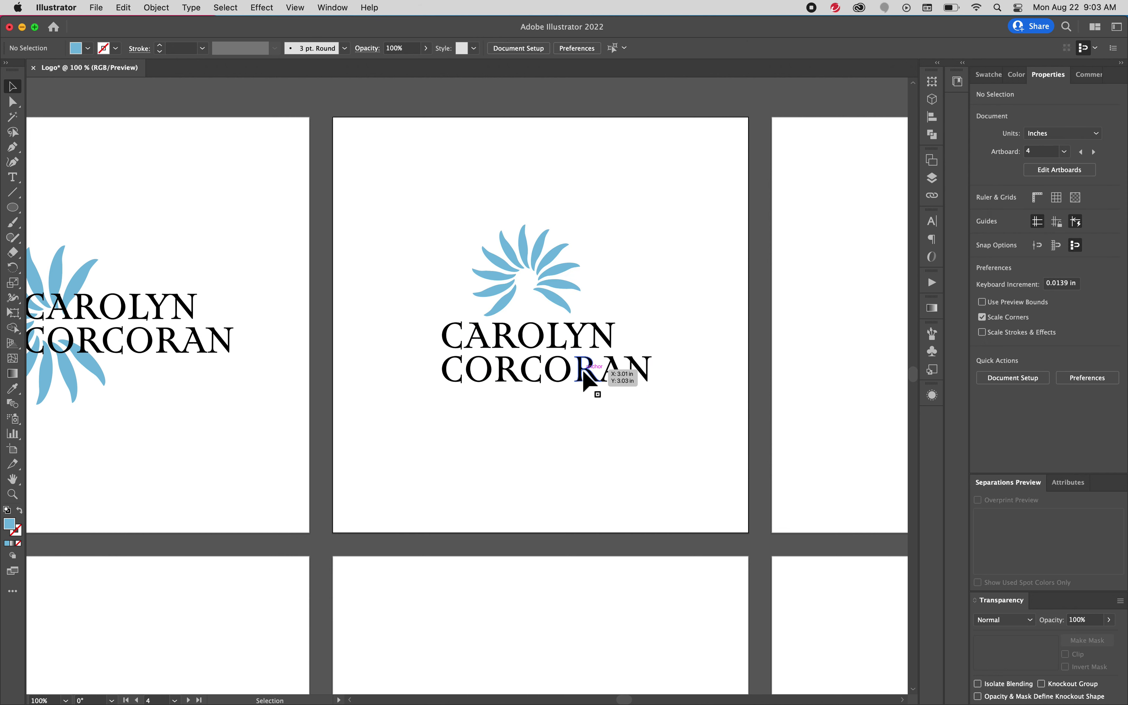
drag(688, 373, 432, 372)
drag(560, 390, 544, 384)
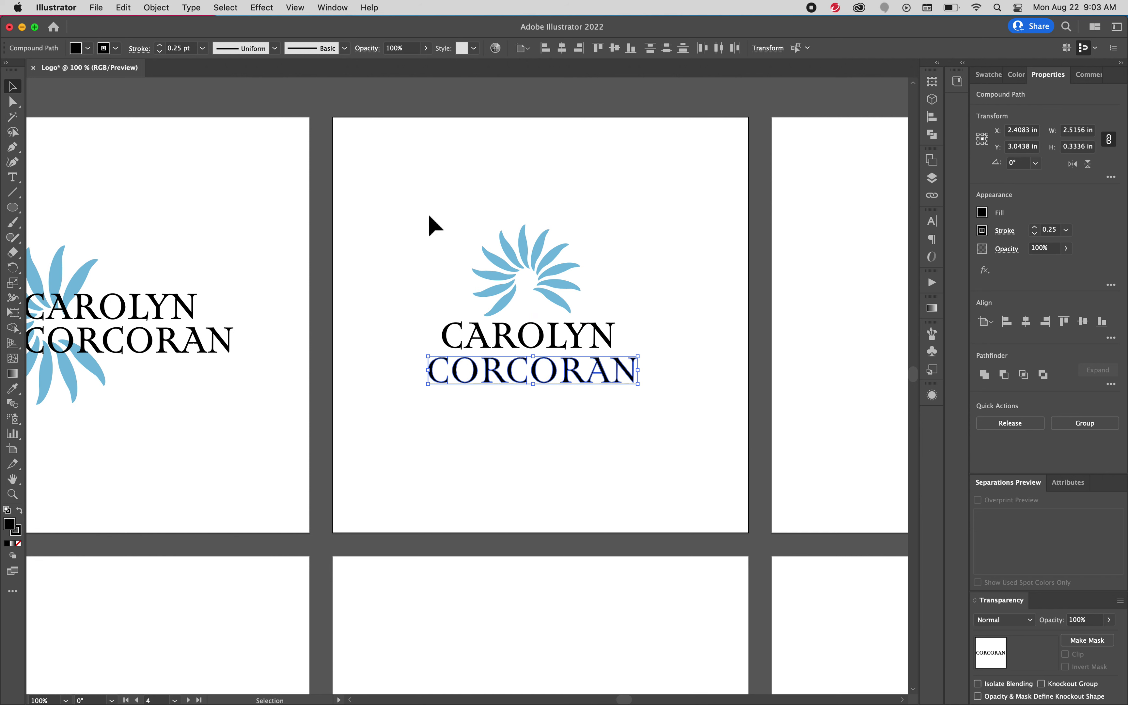
drag(428, 222, 659, 428)
drag(568, 373, 580, 383)
click(661, 295)
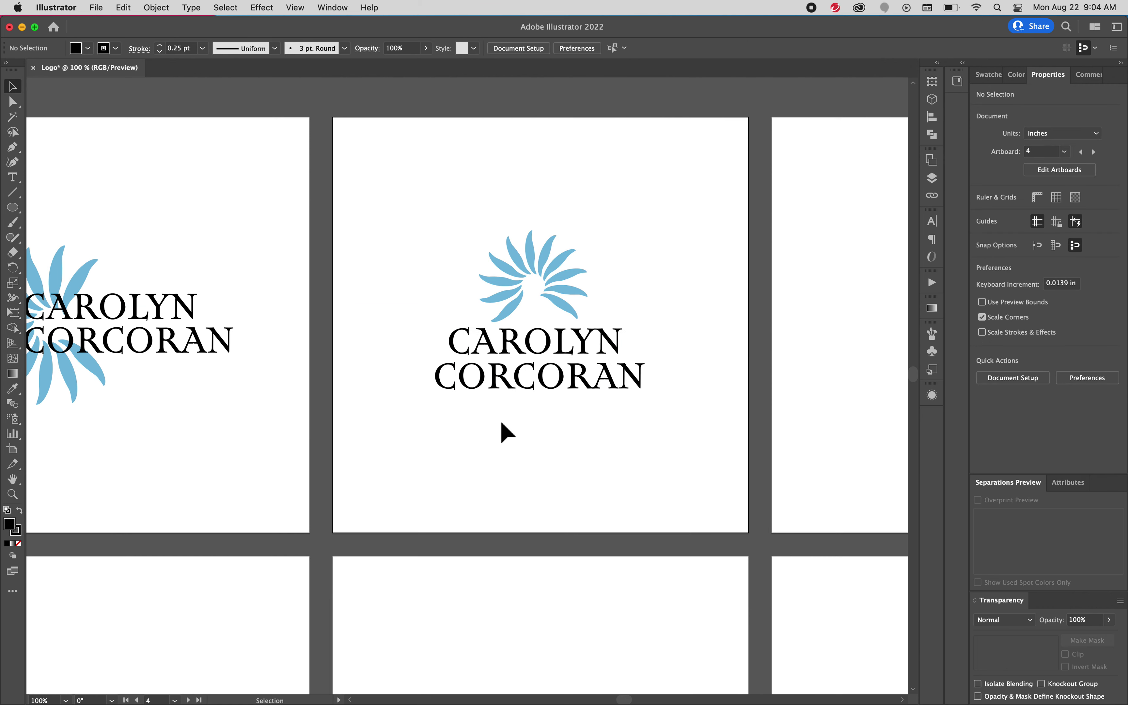
drag(500, 420, 617, 393)
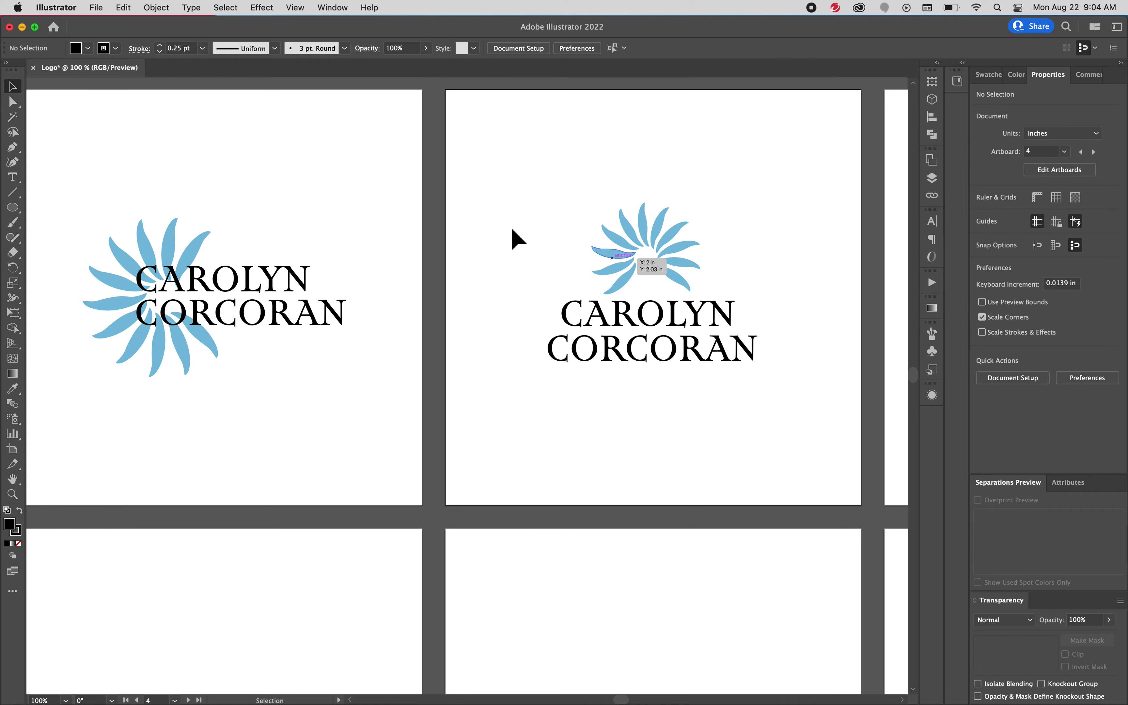
Zoom in and draw a small black circle at the blue flower's centre
key(z)
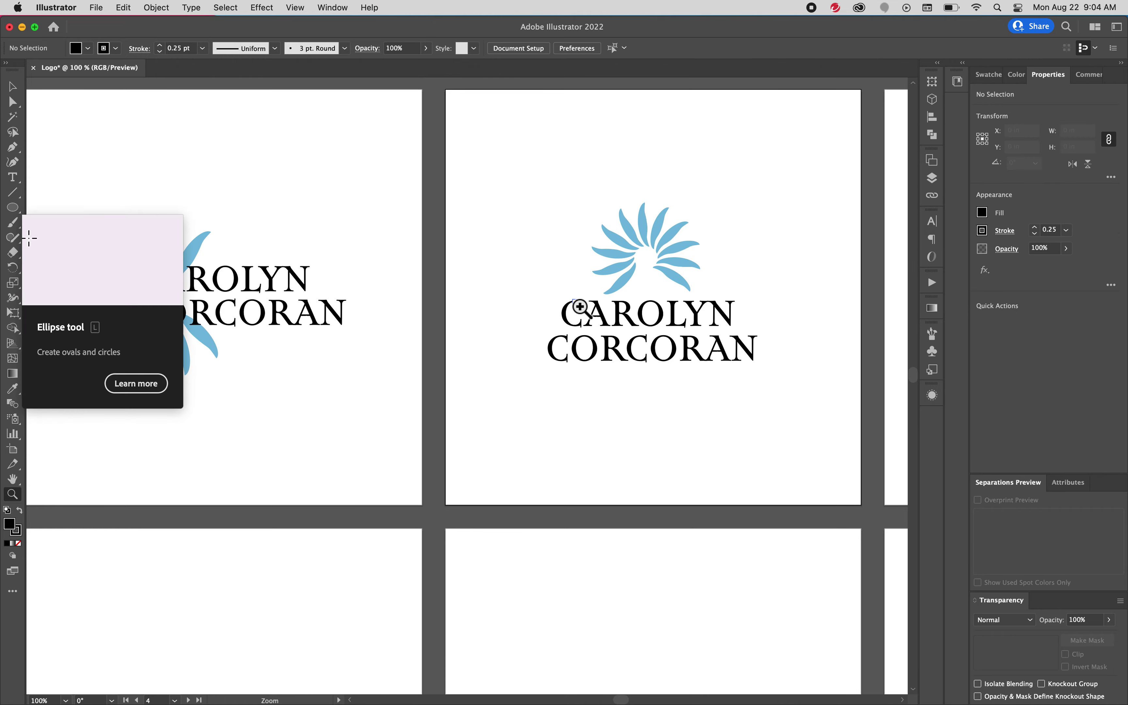
drag(578, 309, 408, 448)
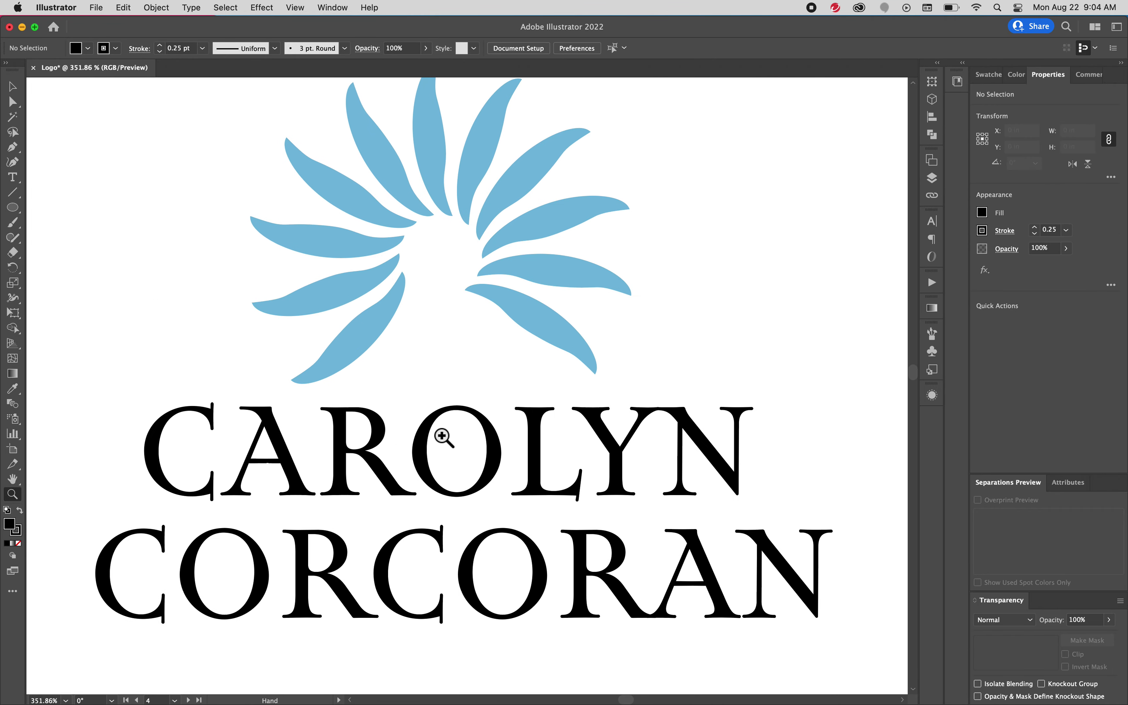
scroll(433, 403, up, 3)
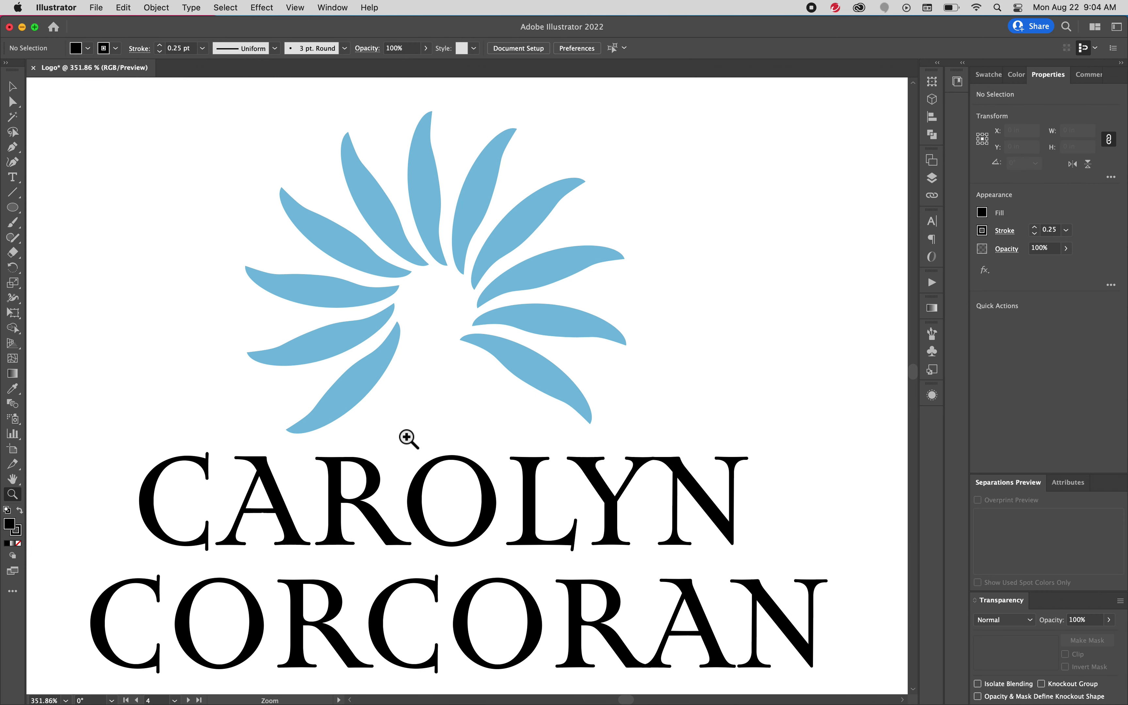
click(12, 207)
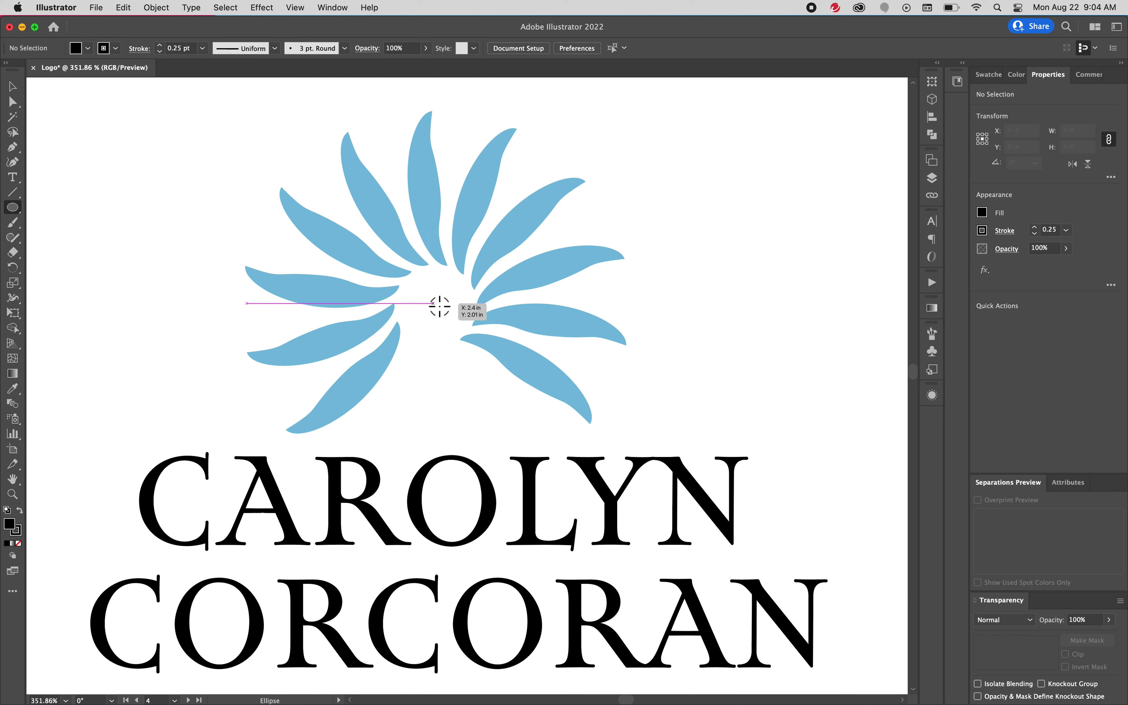
drag(441, 305, 463, 336)
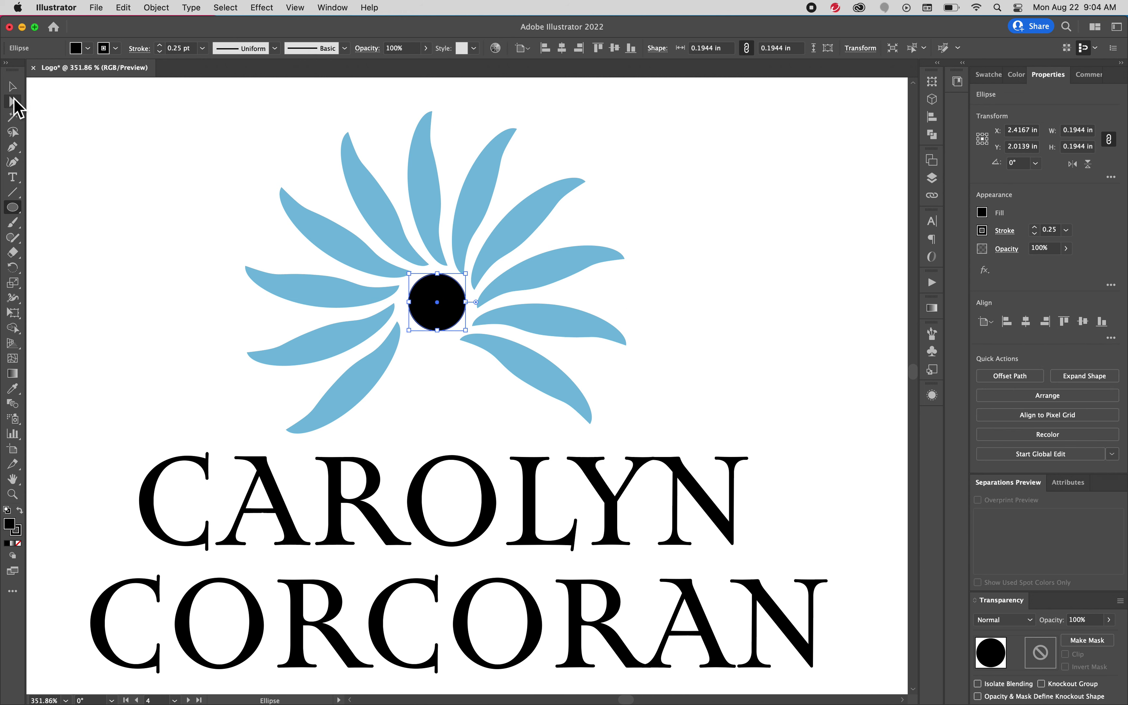
click(13, 87)
click(769, 316)
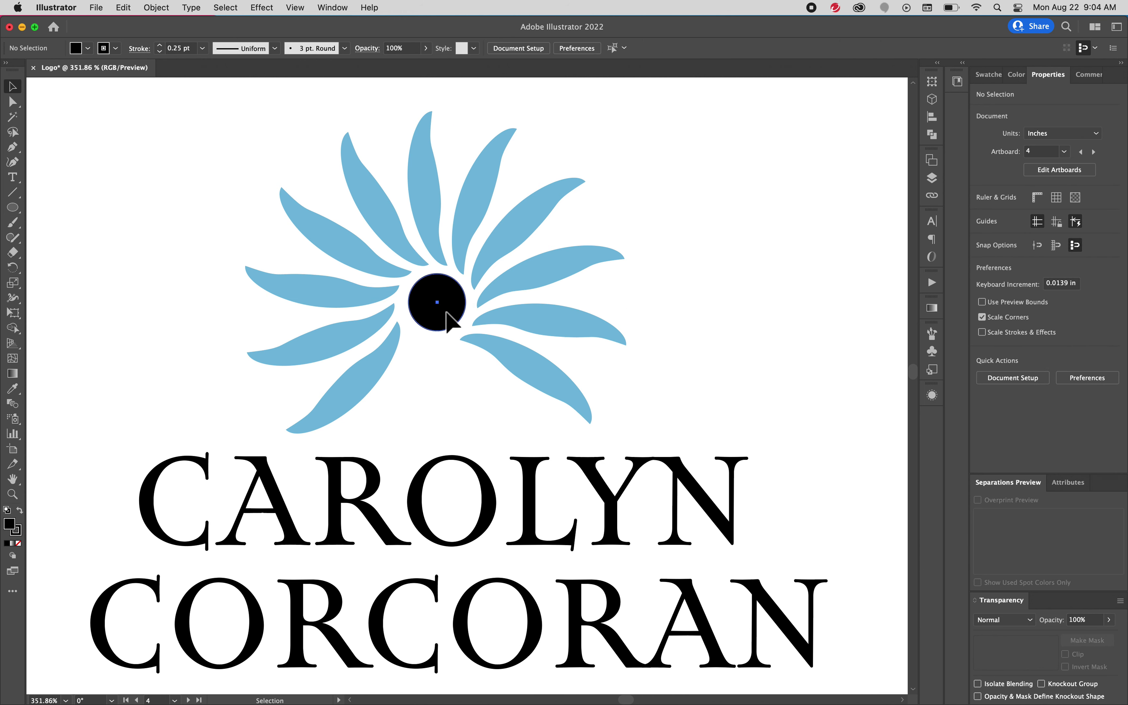
drag(446, 312, 526, 345)
Zoom in closely and nudge the black circle with the arrow keys until it is centred in the petal ring
key(z)
click(12, 86)
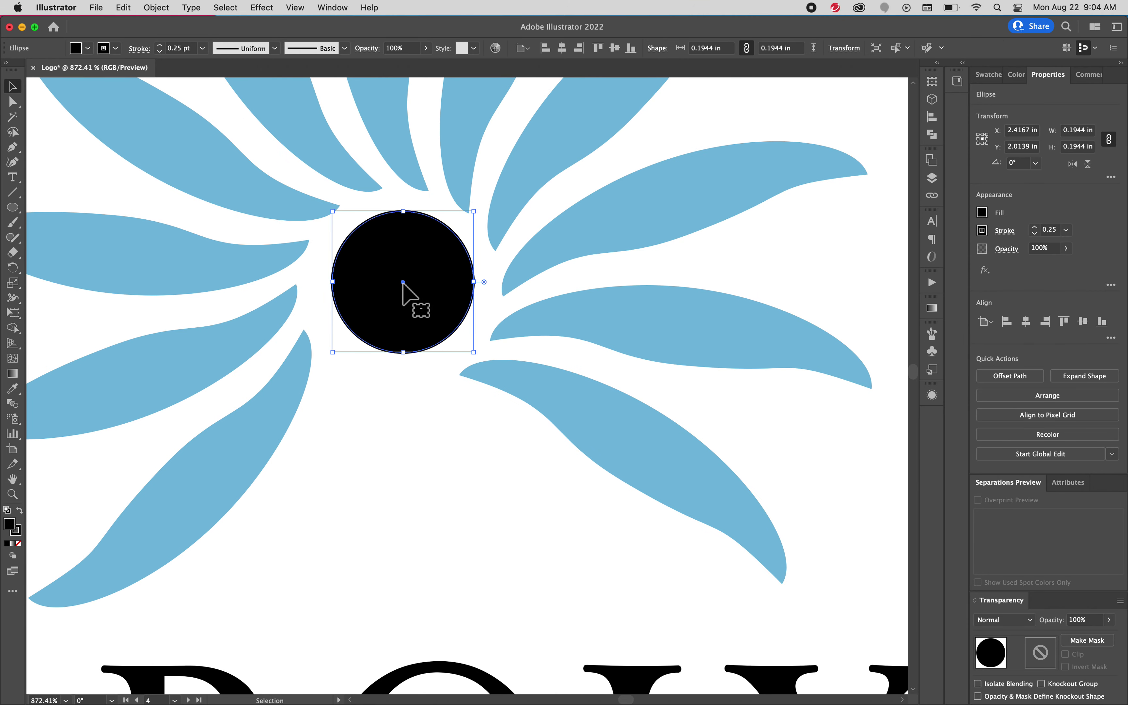
drag(426, 283, 414, 287)
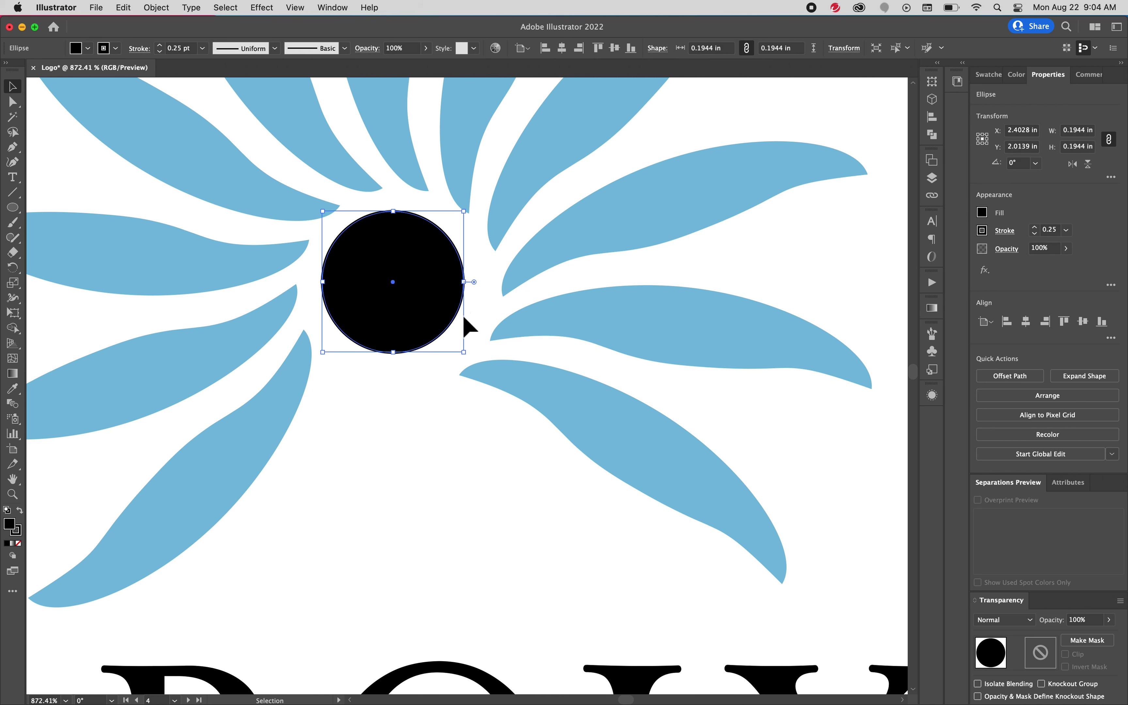
key(Right)
key(Down)
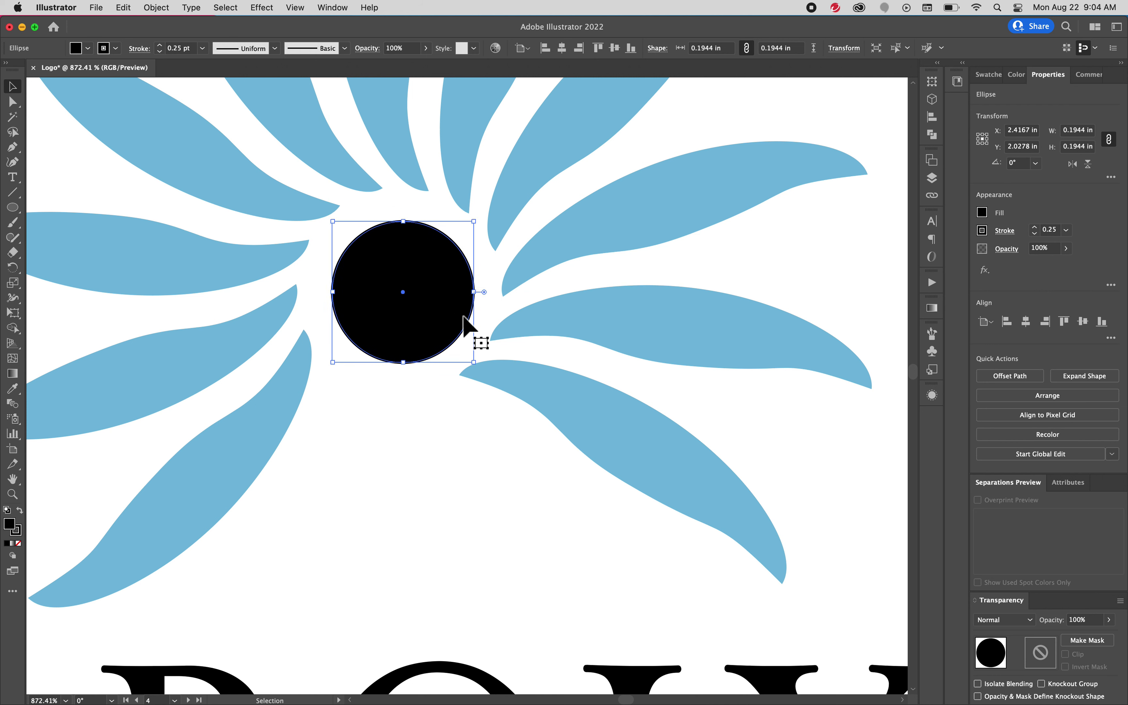
key(Left)
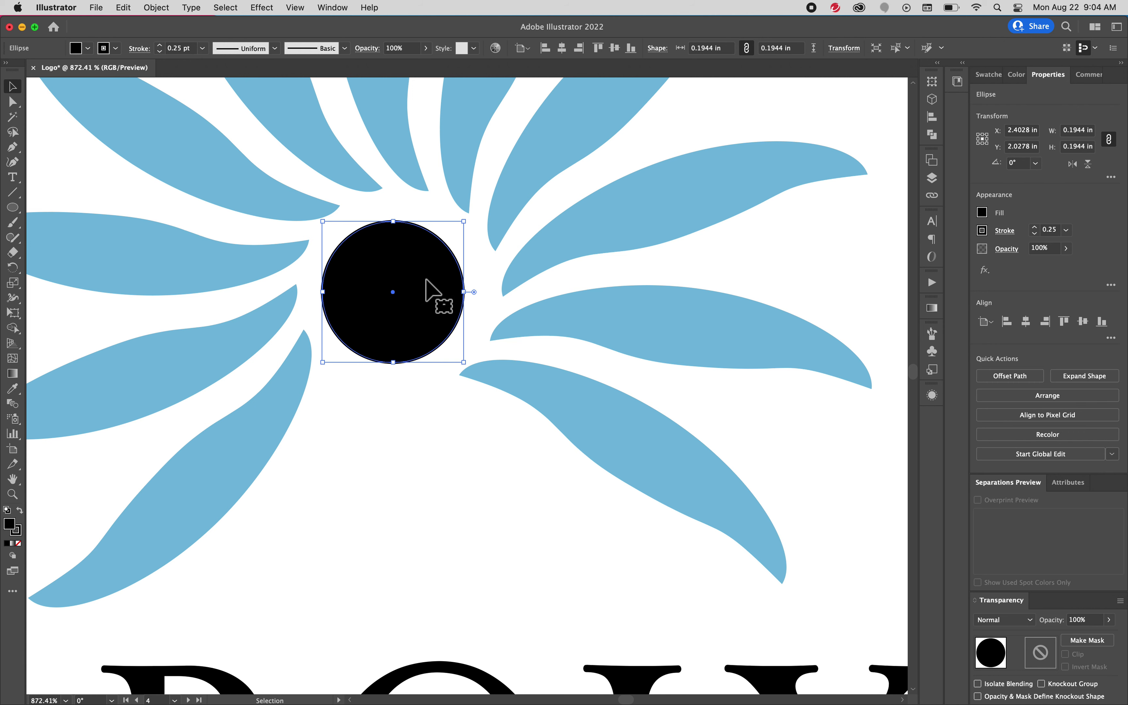
key(z)
drag(433, 289, 548, 312)
click(13, 86)
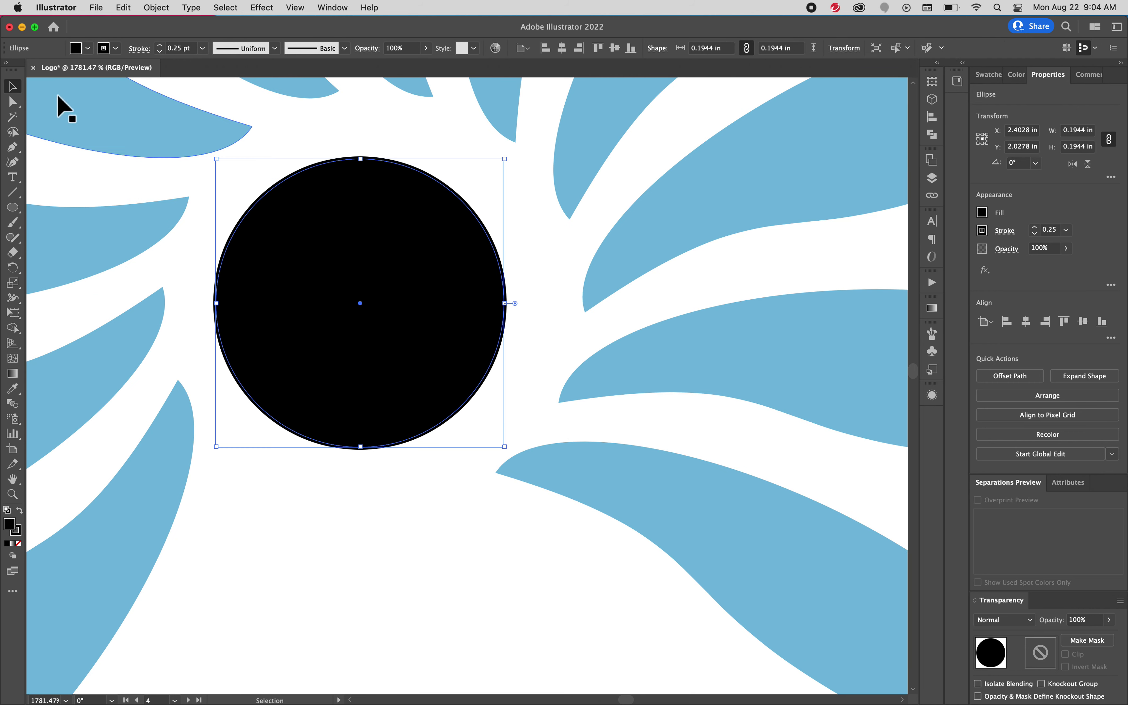
drag(386, 311, 405, 310)
key(super+0)
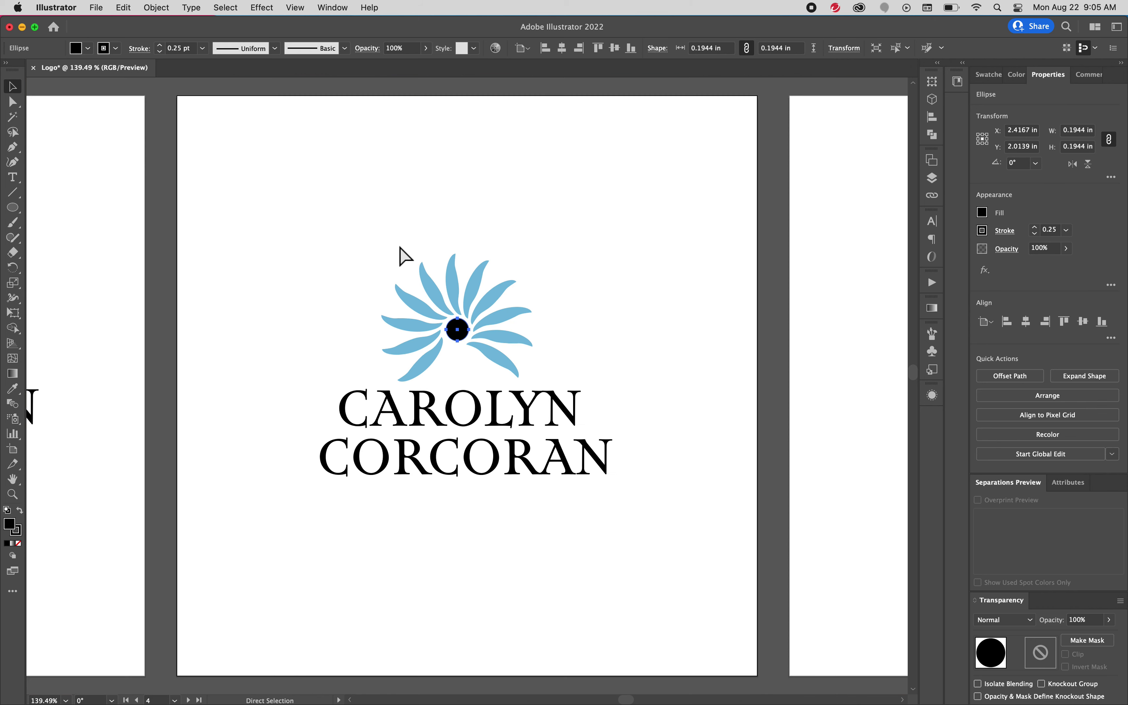
key(v)
click(360, 245)
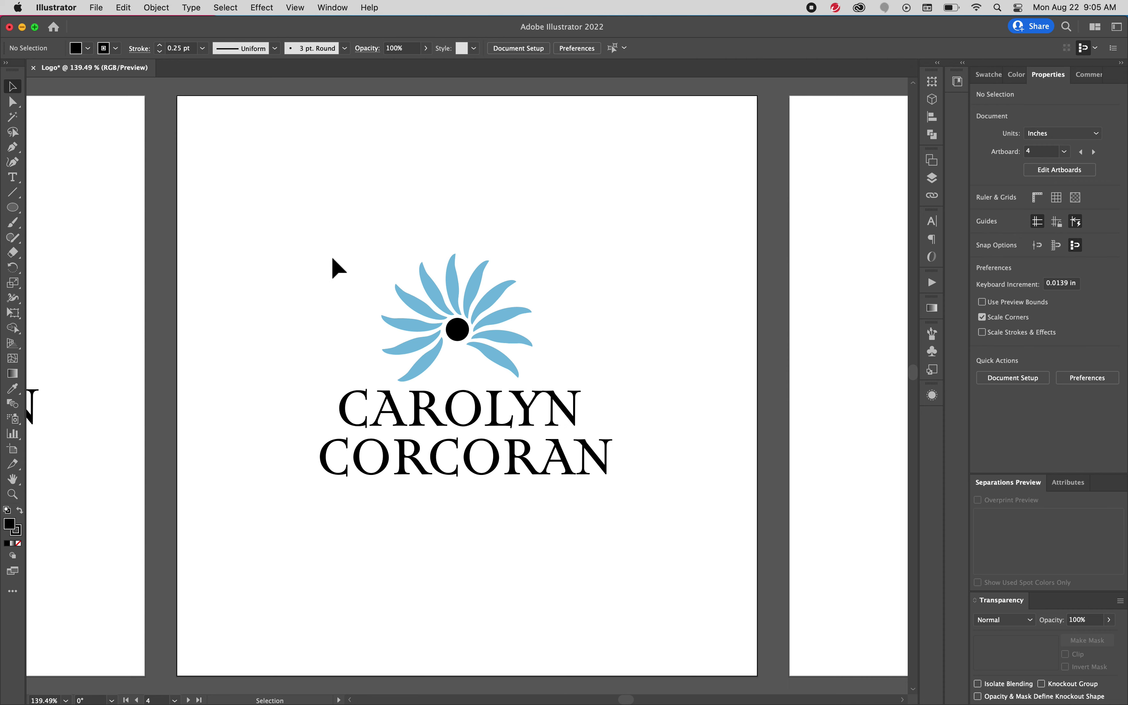
drag(292, 231, 499, 357)
click(597, 301)
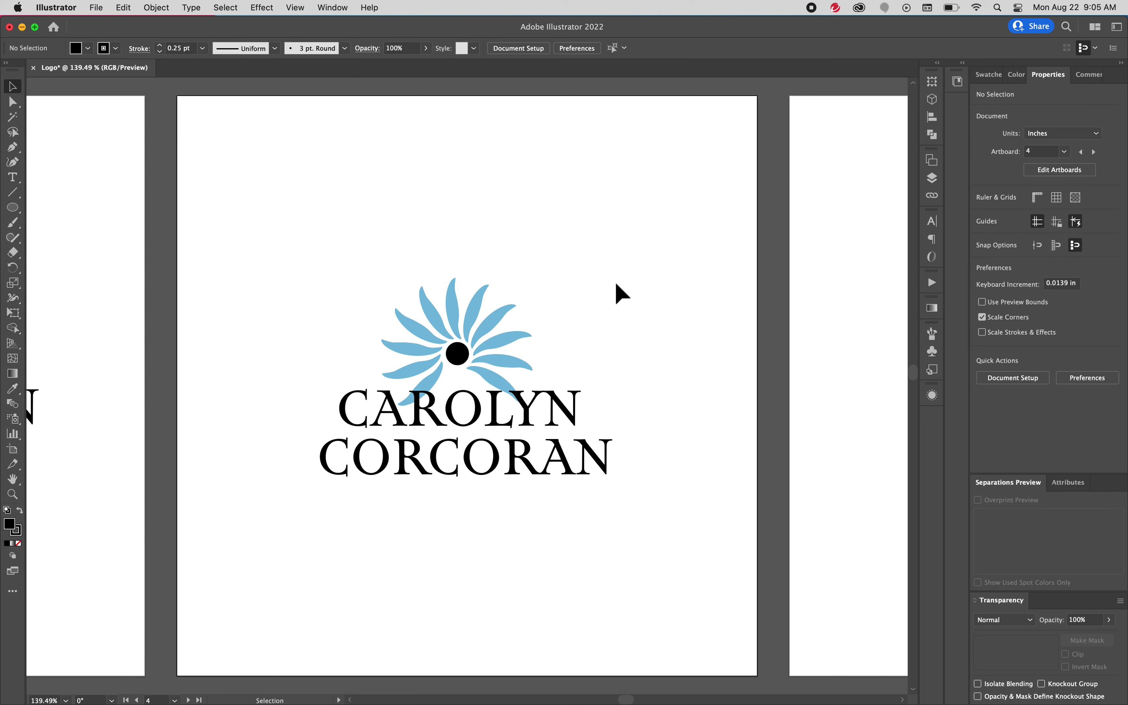
Select the whole logo, then pan across and fit artboard 4 in the window
drag(275, 254, 698, 503)
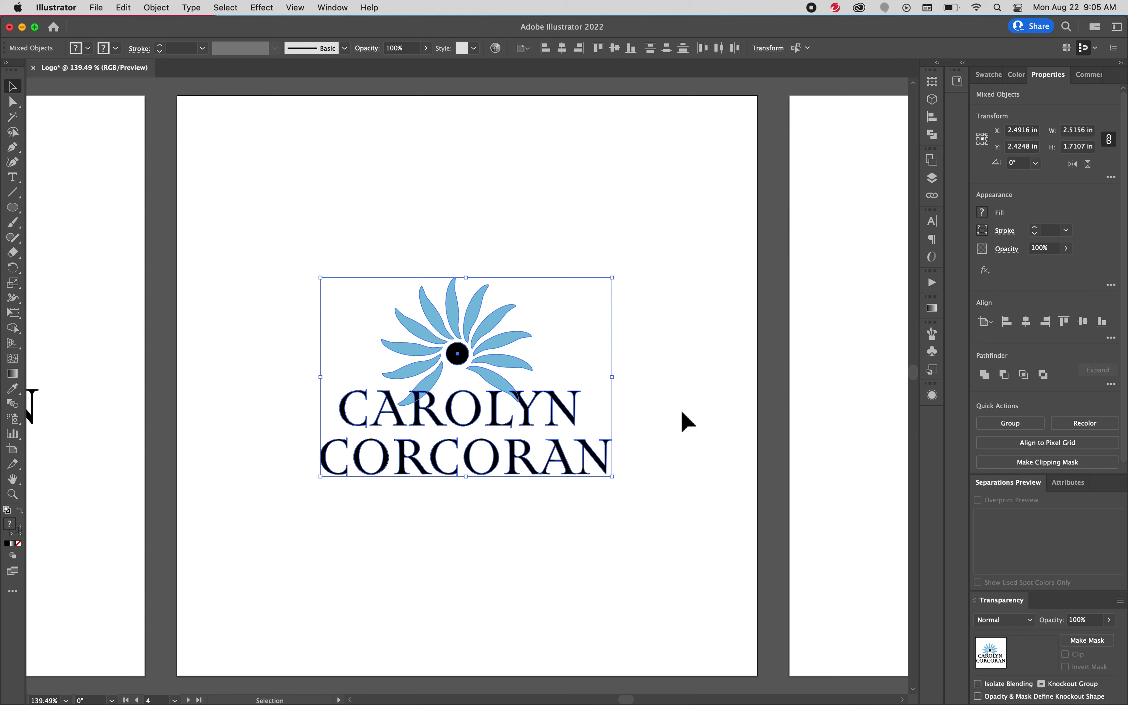
key(space)
drag(681, 411, 487, 387)
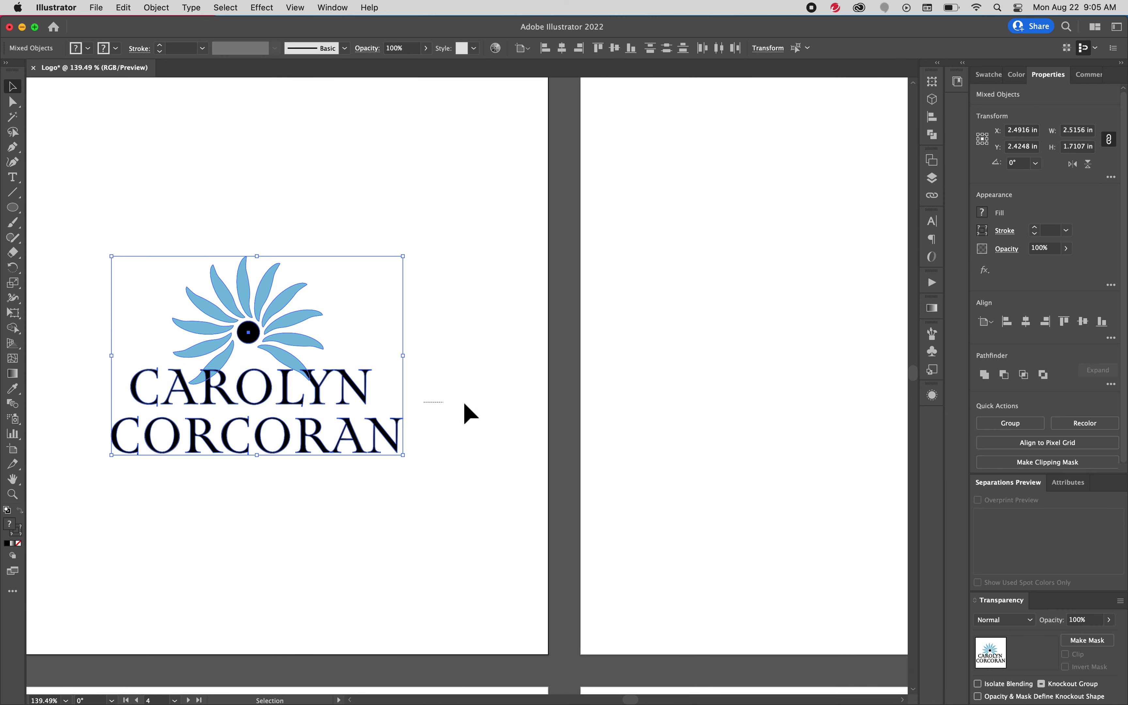
click(514, 403)
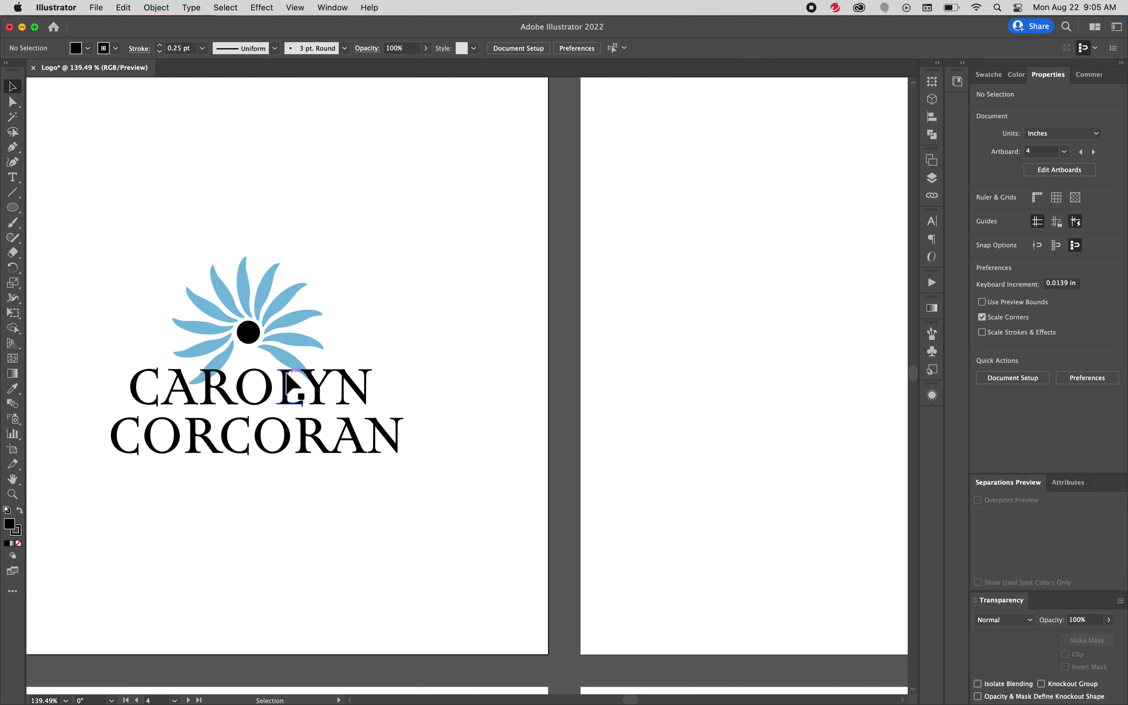
key(cmd+0)
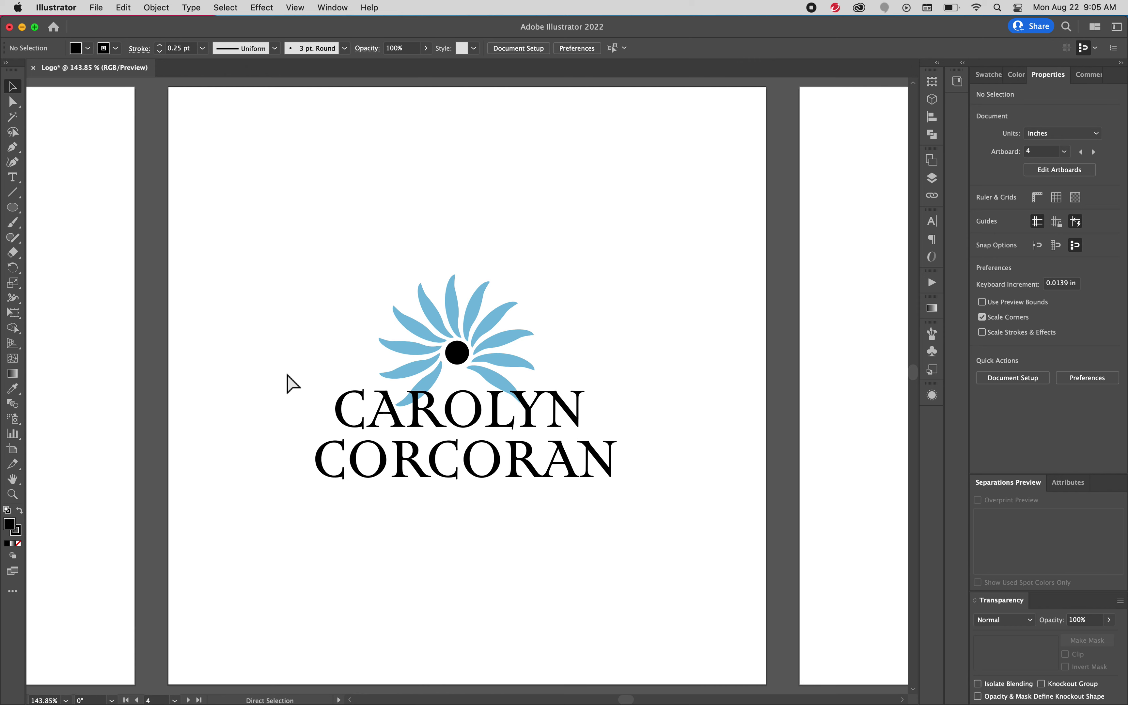
key(cmd+minus)
key(cmd+minus)
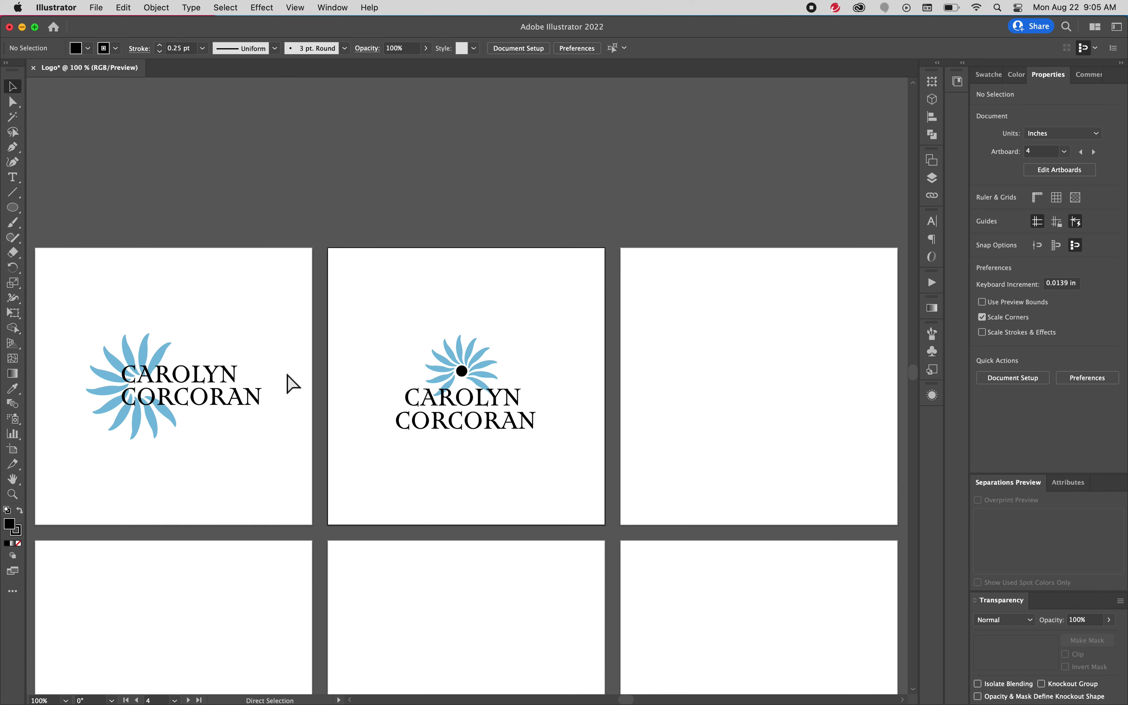
drag(322, 443, 377, 422)
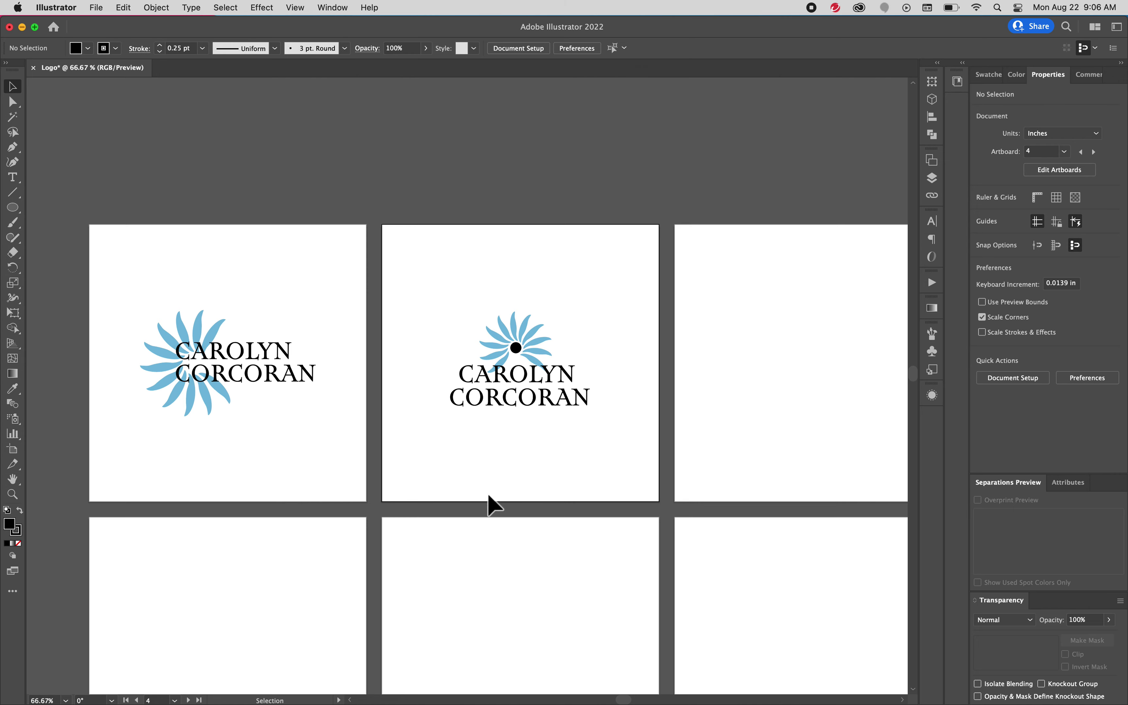
scroll(495, 501, down, 5)
scroll(495, 501, right, 2)
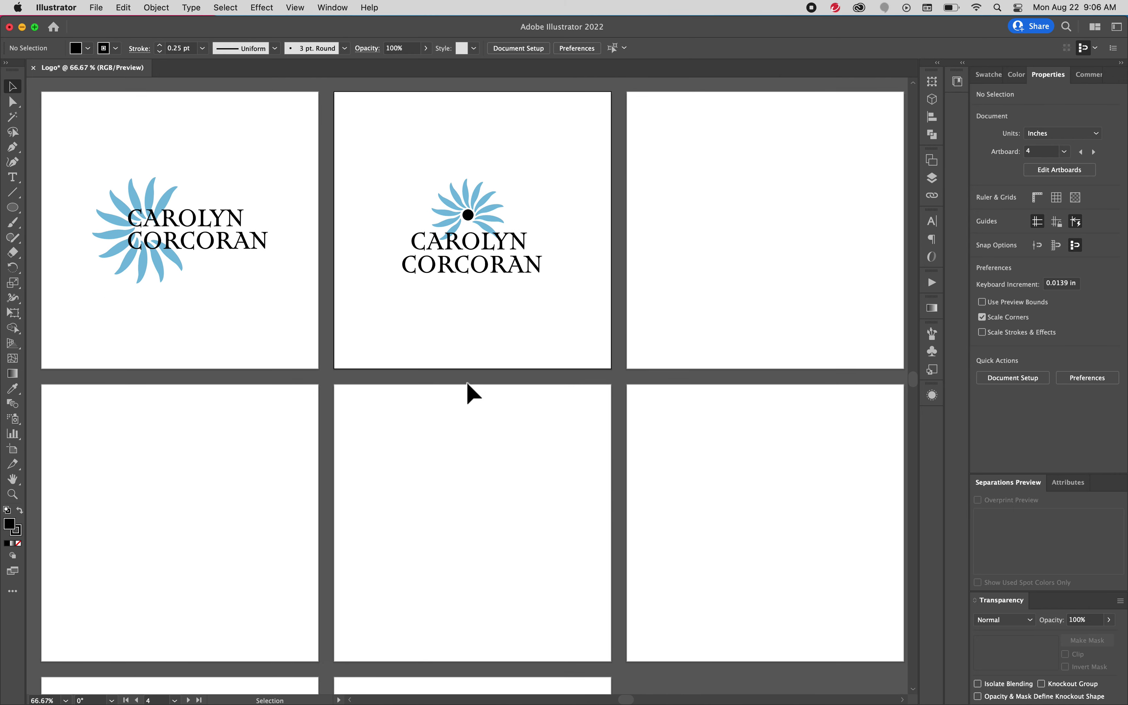